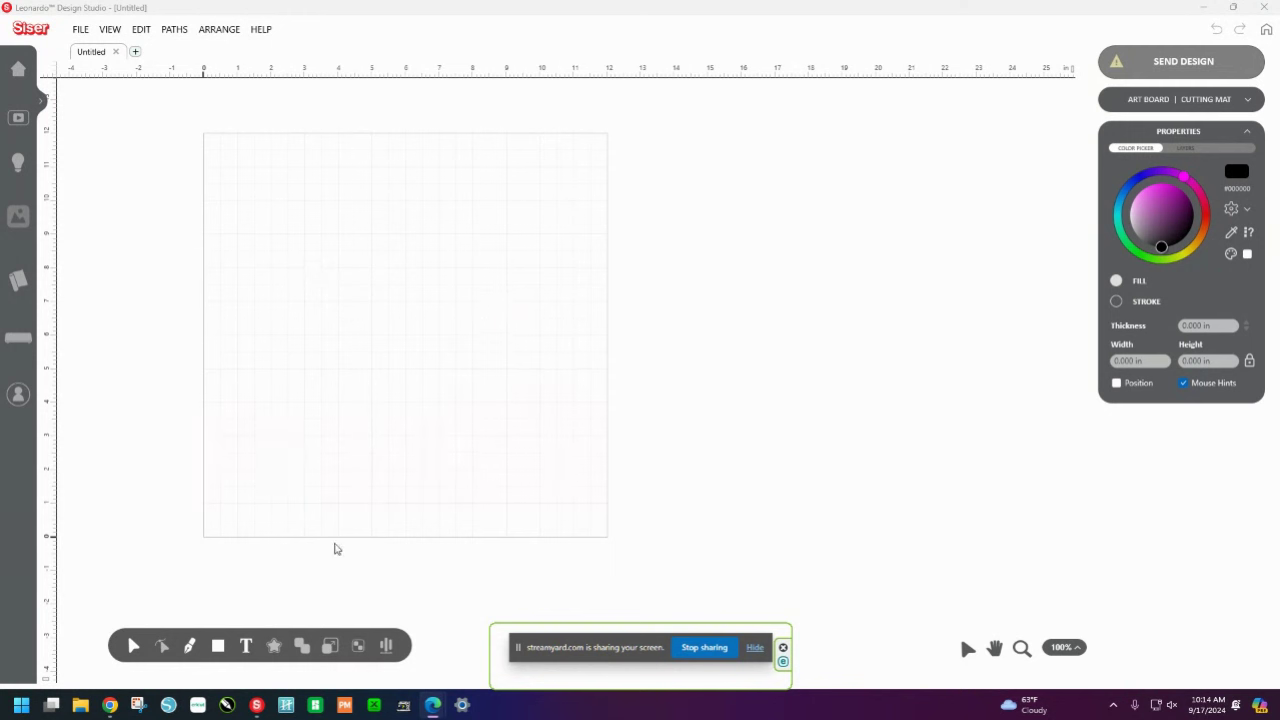
Import the Low Top Football Fan file as Cut only artwork with 5 colour layers.
{"action": "left_click", "coordinate": [72, 32]}
{"action": "left_click", "coordinate": [83, 33]}
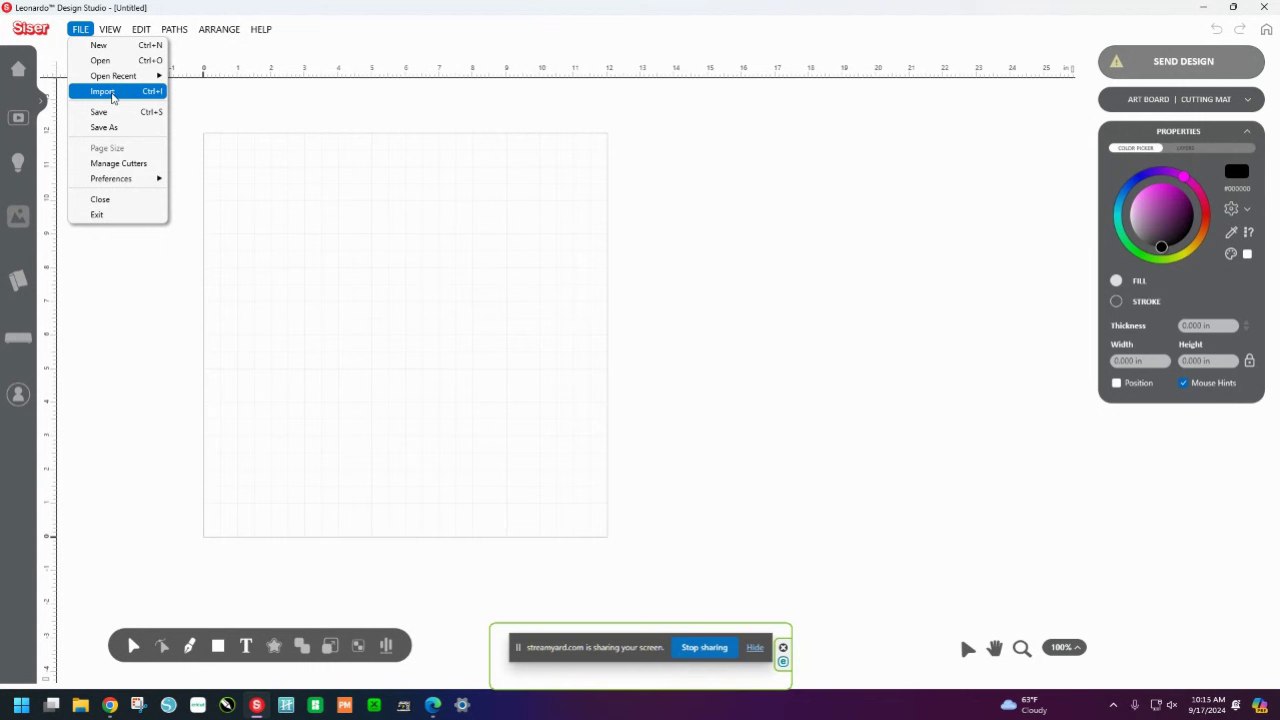
{"action": "left_click", "coordinate": [104, 91]}
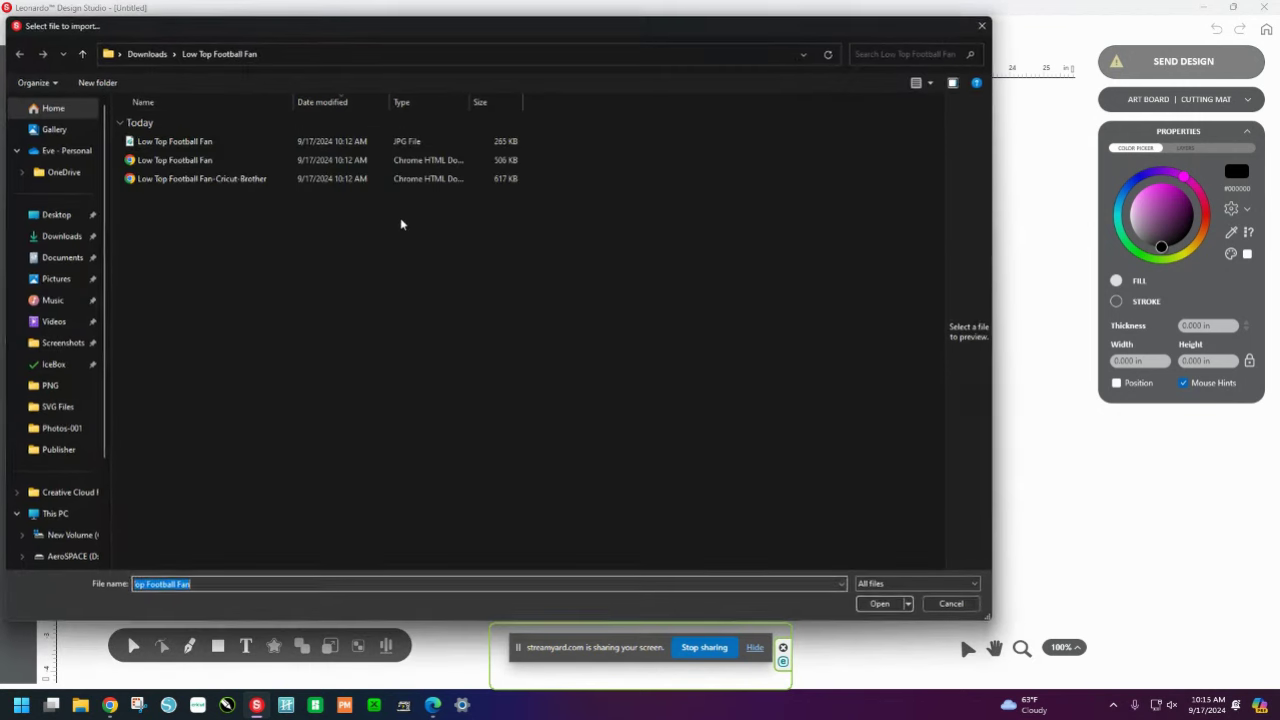
{"action": "left_click", "coordinate": [177, 164]}
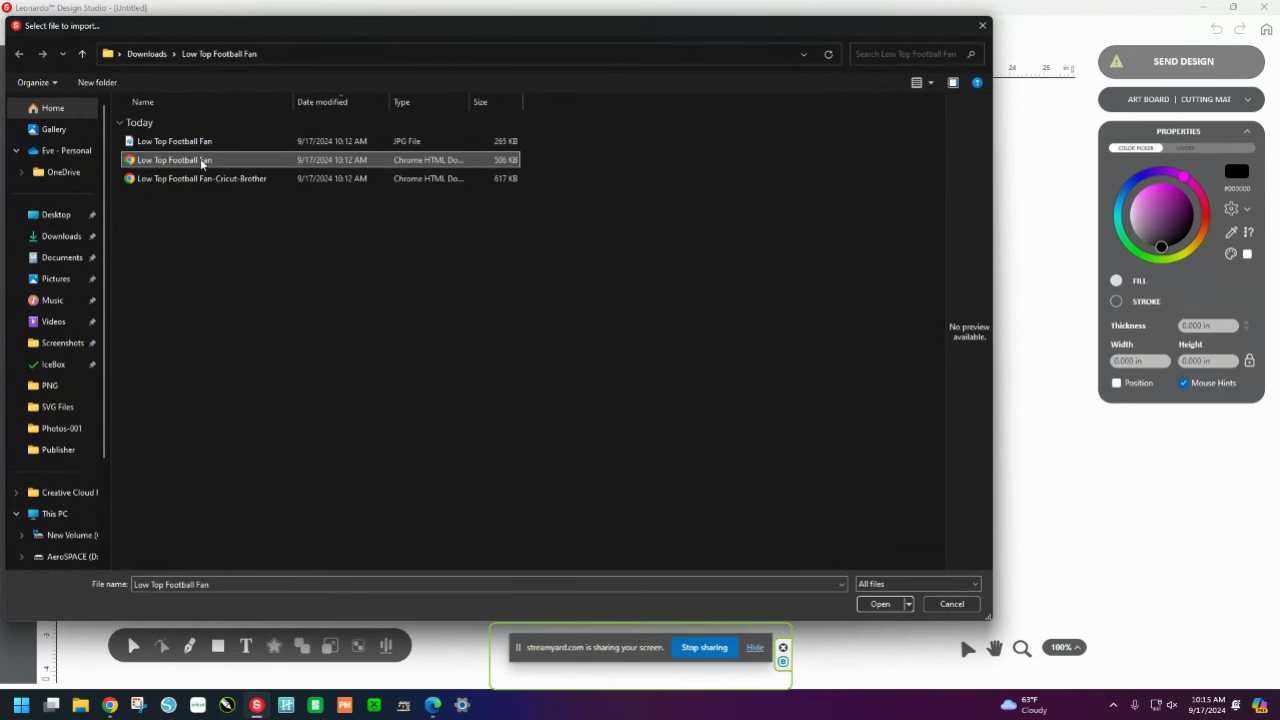
{"action": "left_click", "coordinate": [880, 604]}
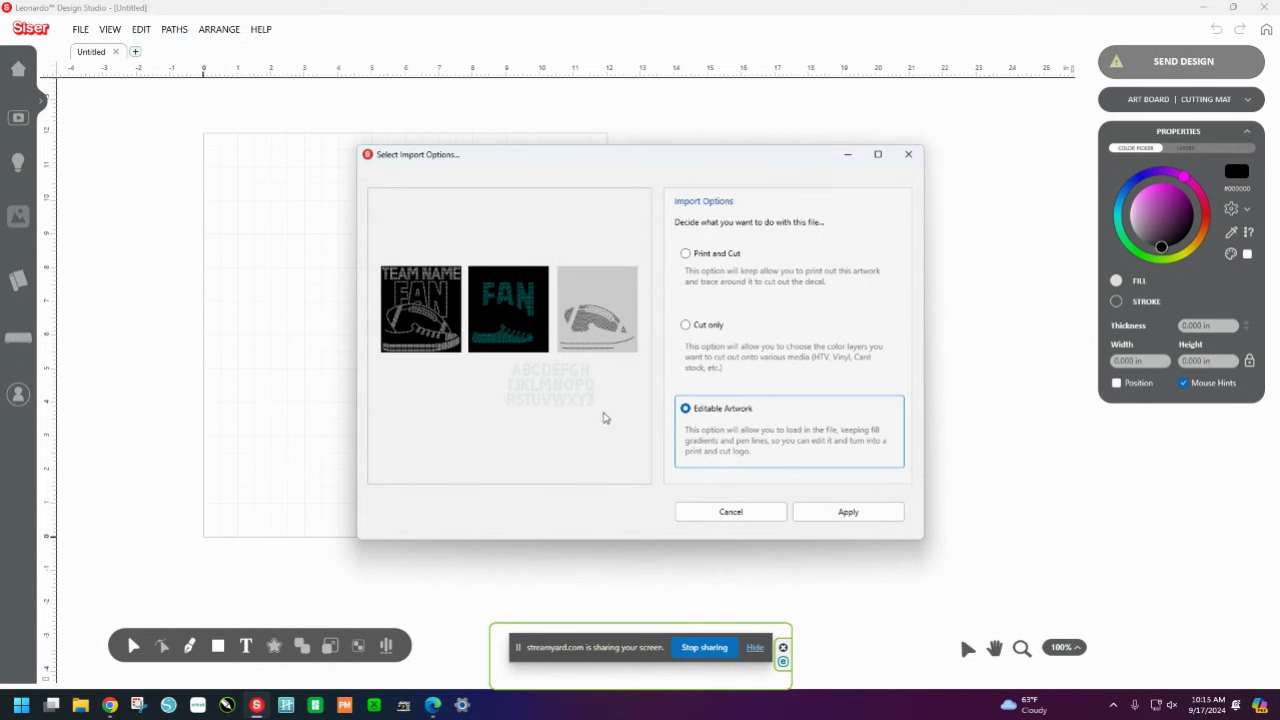
{"action": "left_click", "coordinate": [686, 328]}
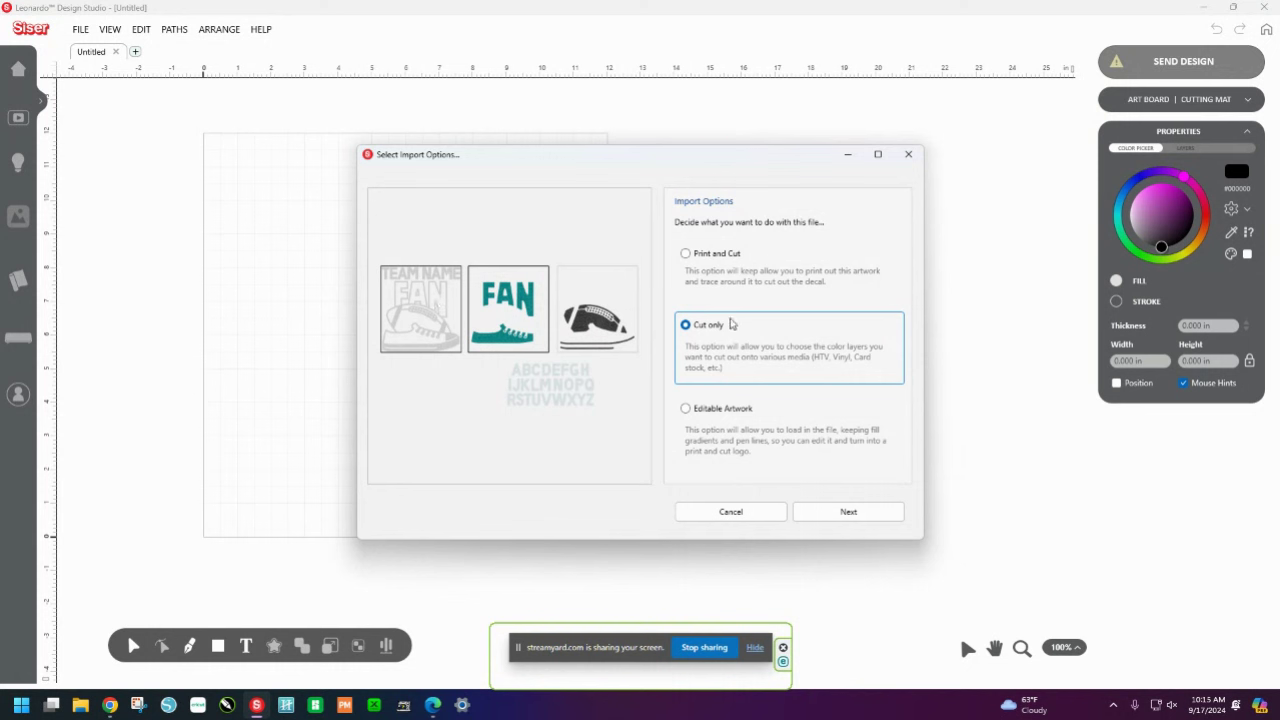
{"action": "left_click", "coordinate": [822, 516]}
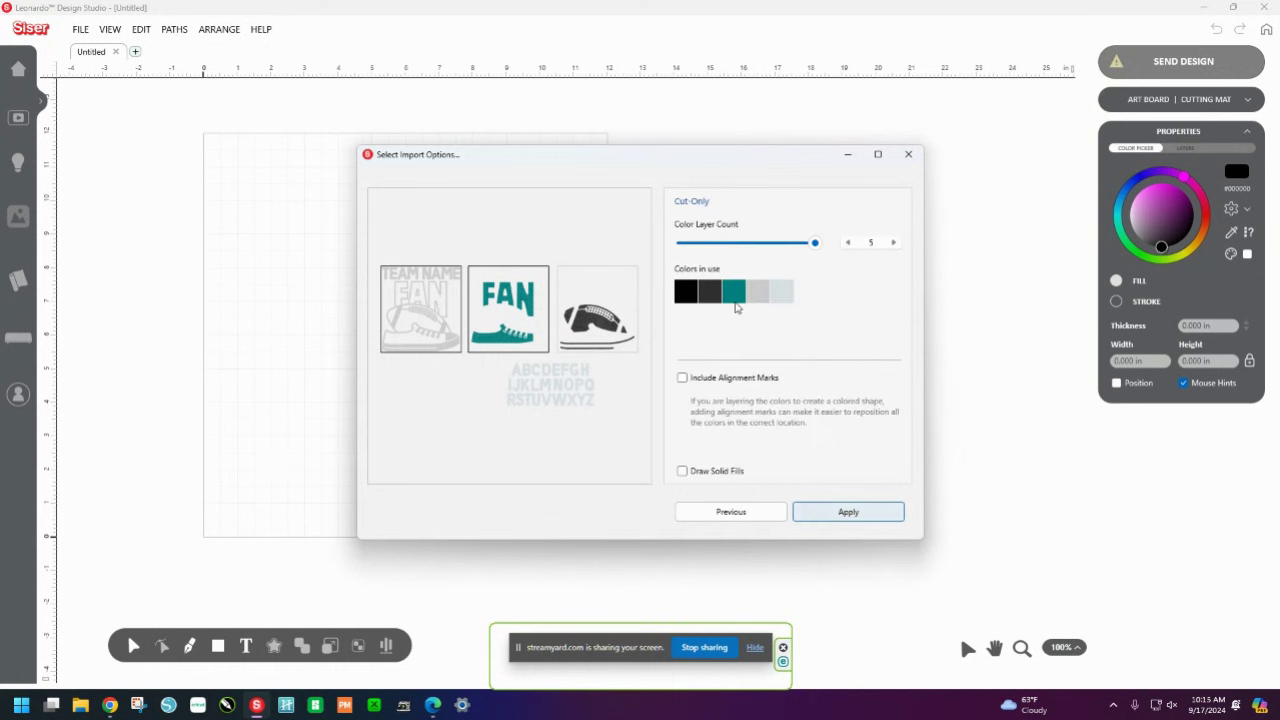
{"action": "left_click", "coordinate": [848, 512]}
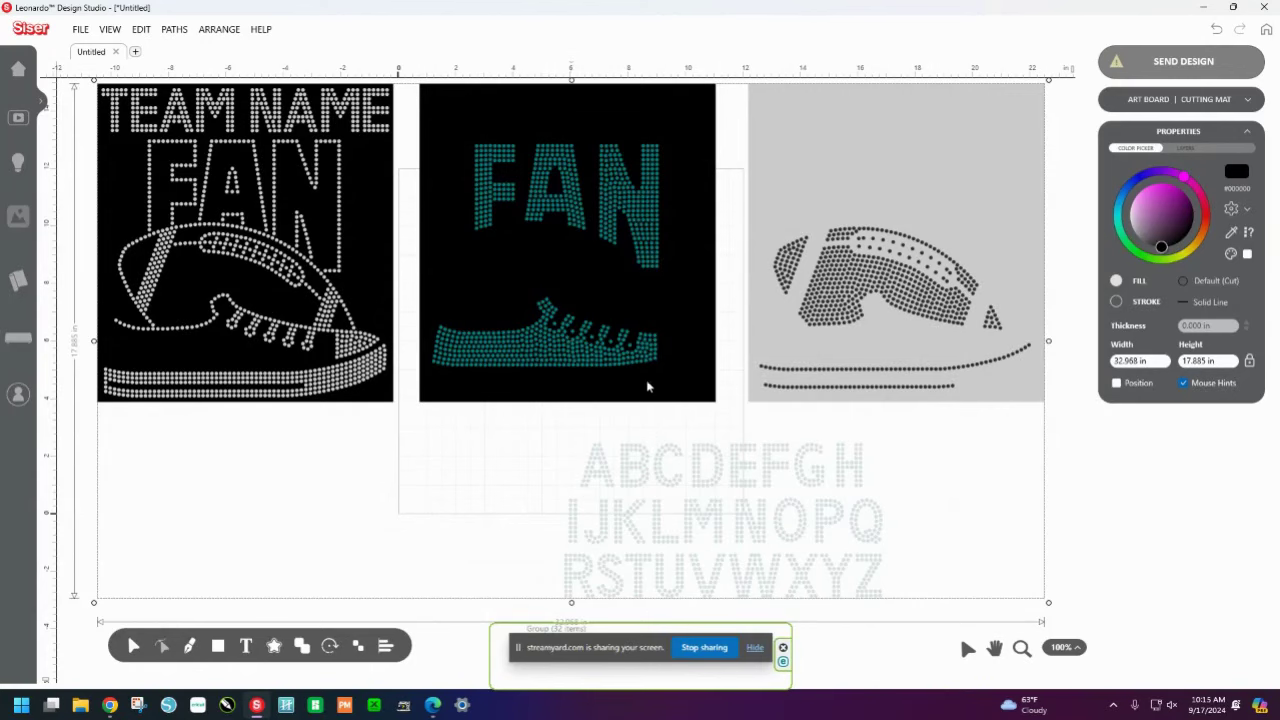
Drag the imported rhinestone group over to the right side of the canvas.
{"action": "left_click_drag", "start_coordinate": [480, 295], "coordinate": [1152, 318]}
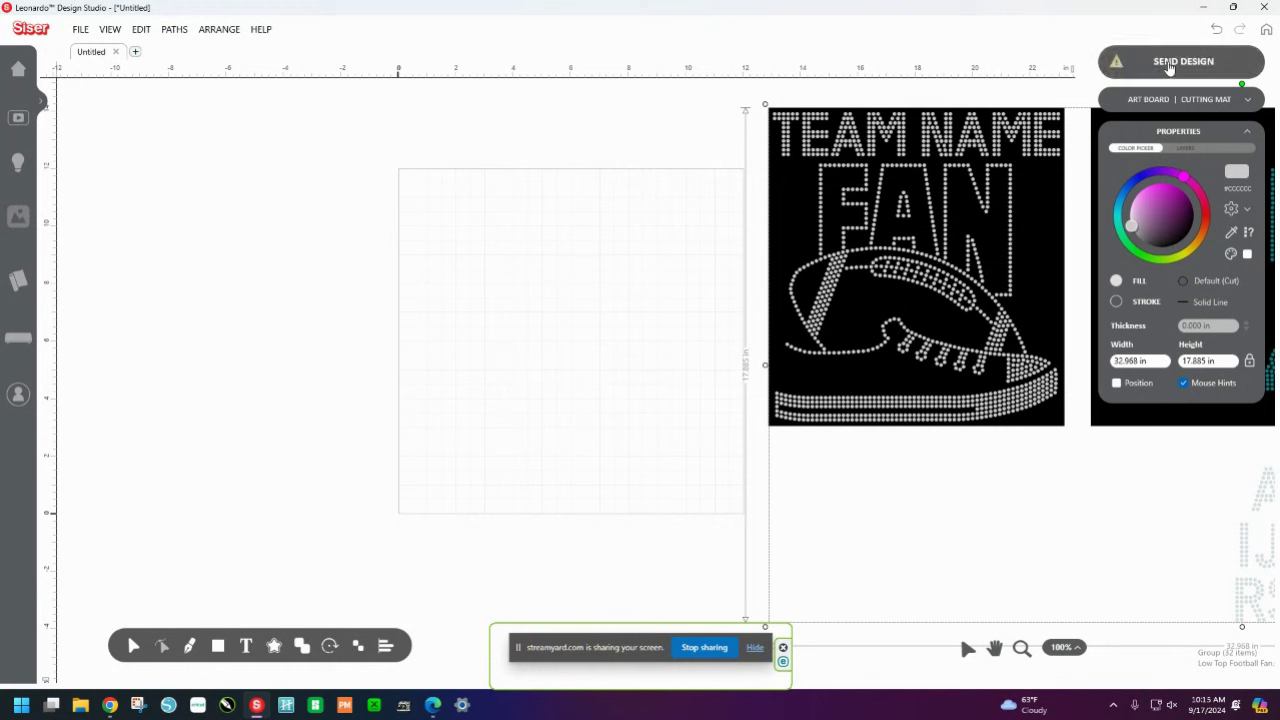
Switch the workspace to the 12 x 12 in Standard Siser cutting mat.
{"action": "left_click", "coordinate": [1210, 100]}
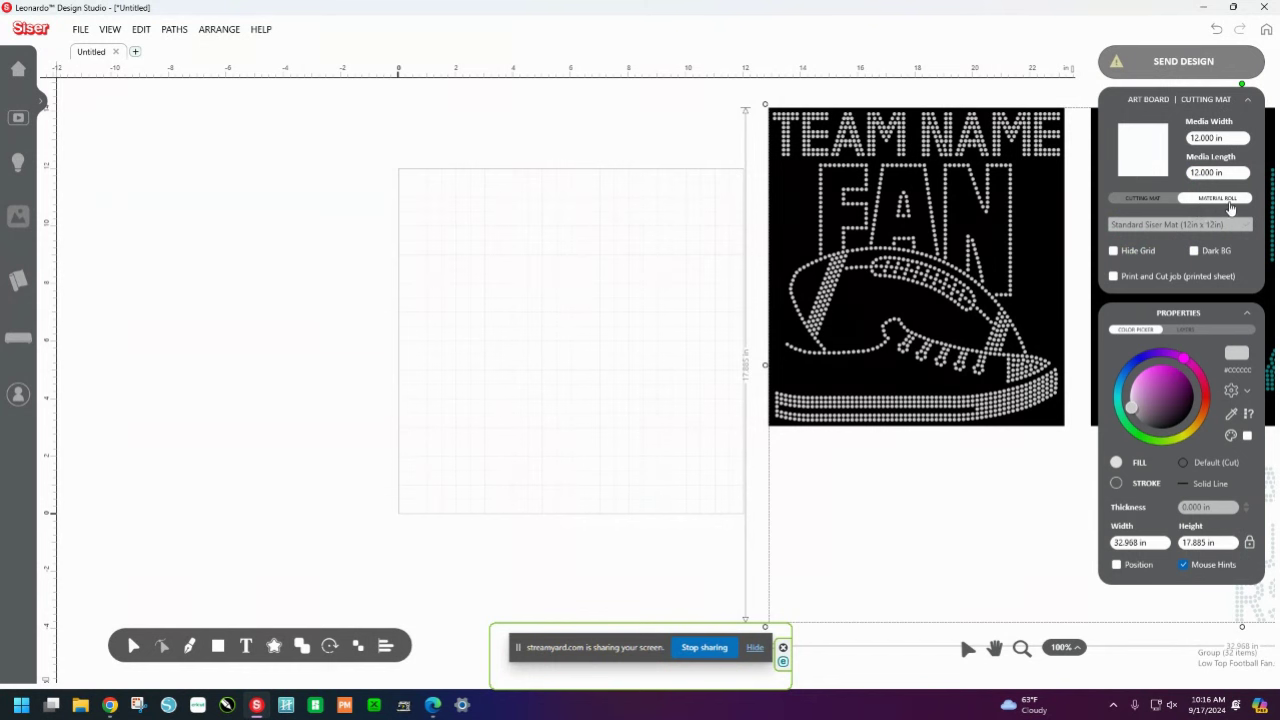
{"action": "left_click", "coordinate": [1145, 200]}
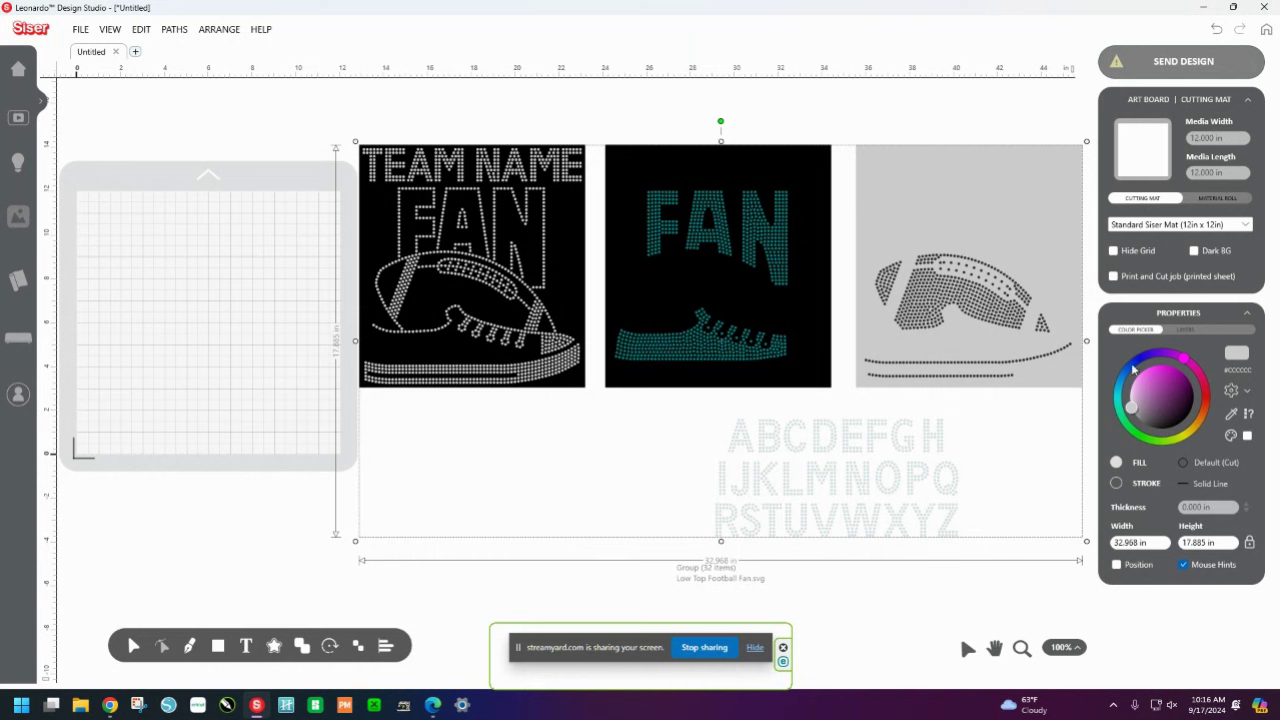
{"action": "left_click", "coordinate": [1247, 101]}
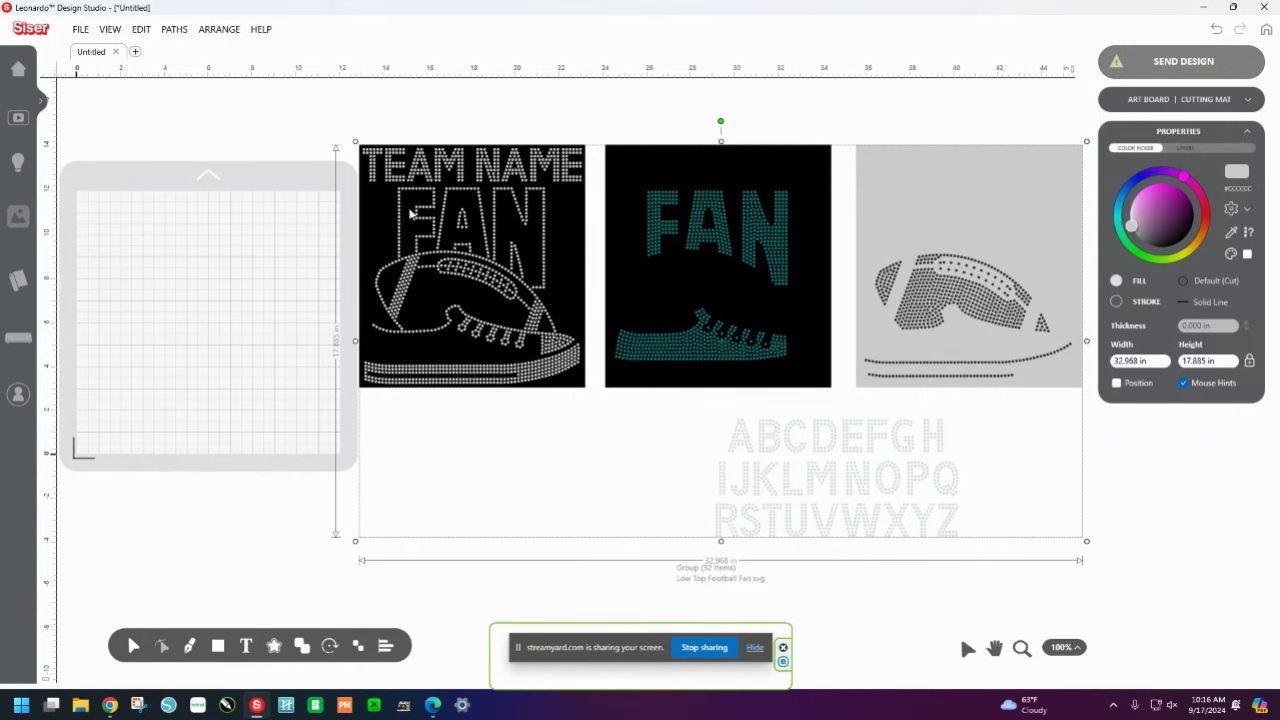
Move the design group right and down, then up so the TEAM NAME FAN design meets the mat.
{"action": "left_click_drag", "start_coordinate": [390, 212], "coordinate": [734, 319]}
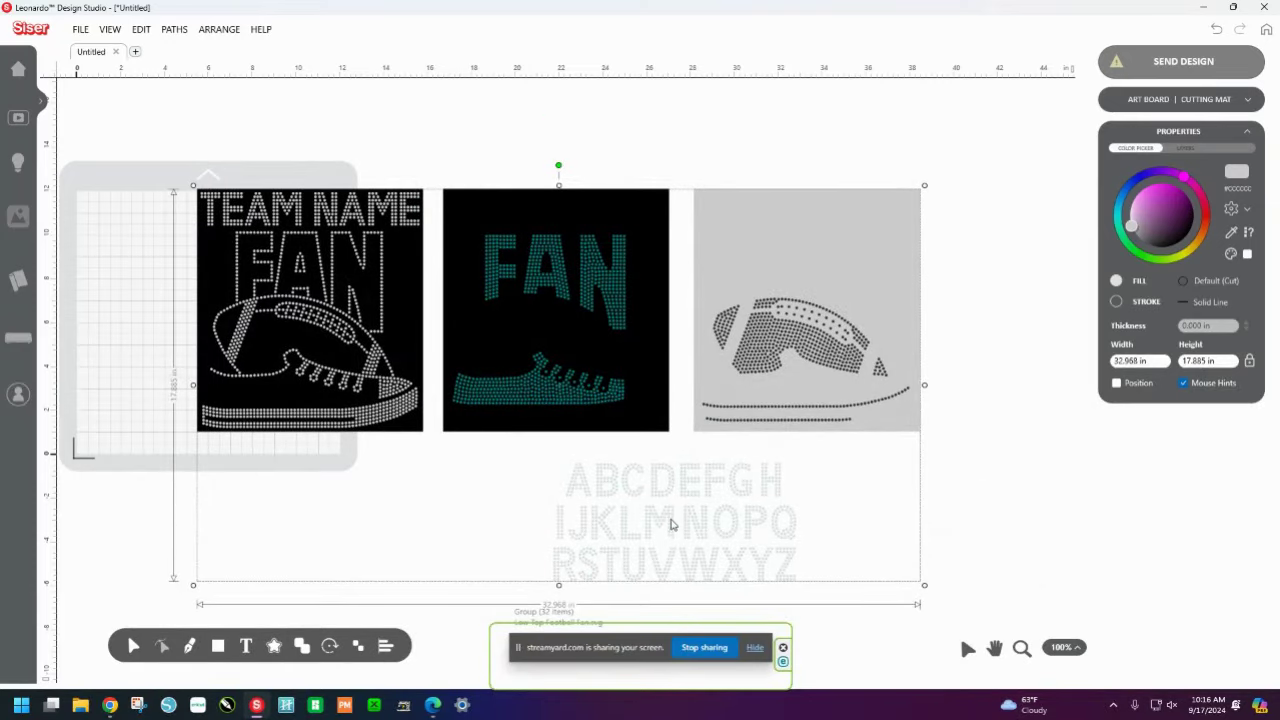
{"action": "left_click_drag", "start_coordinate": [671, 519], "coordinate": [671, 464]}
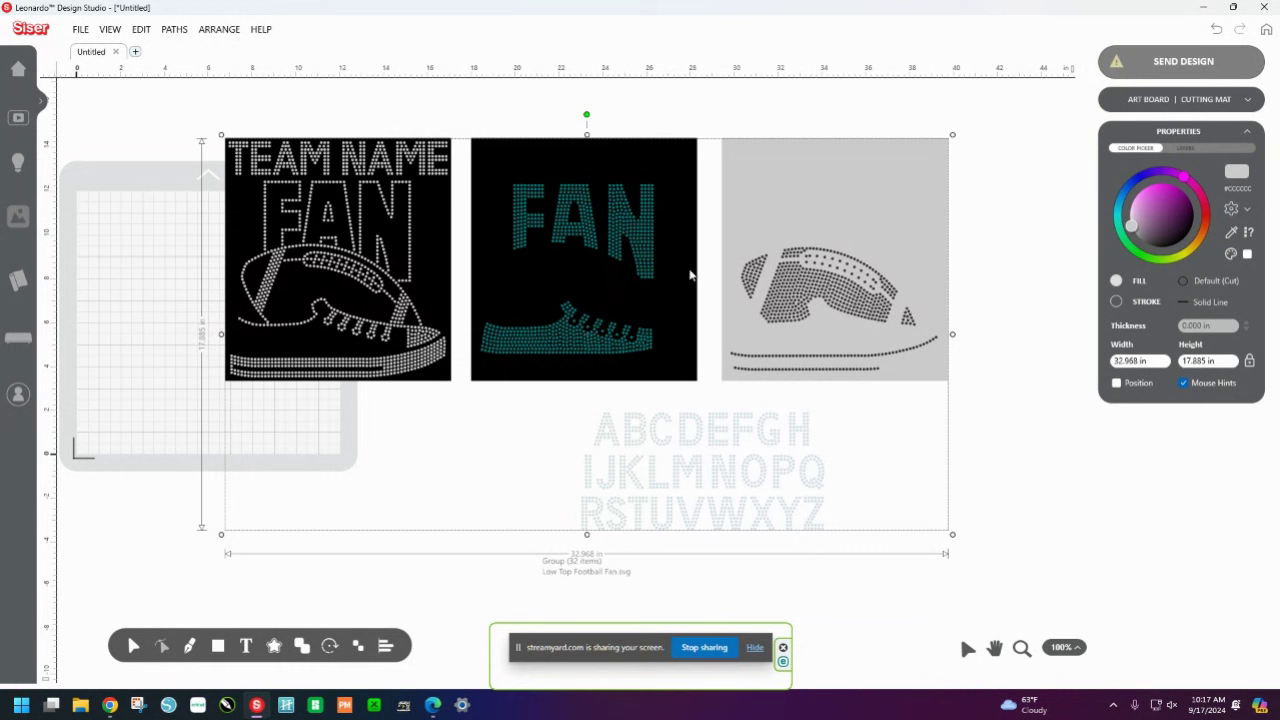
Ungroup the 32 imported items, inspect the TEAM NAME FAN design, then select all designs.
{"action": "right_click", "coordinate": [576, 272]}
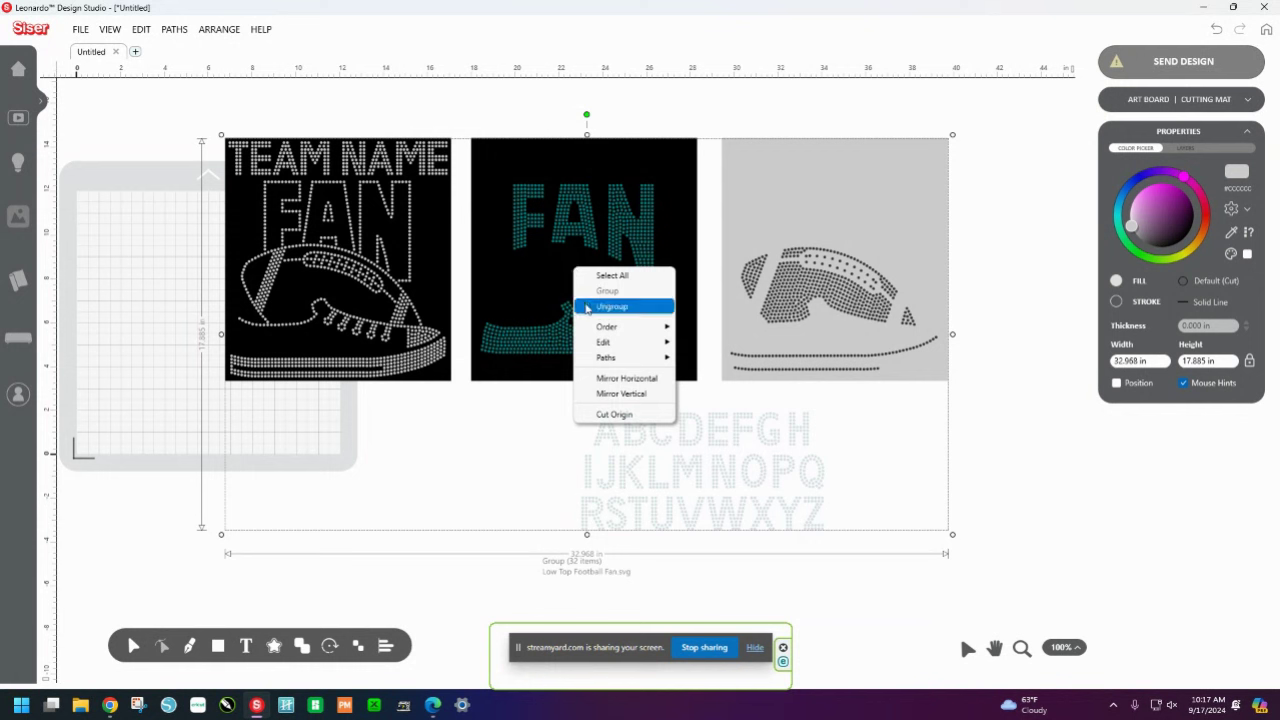
{"action": "left_click", "coordinate": [610, 306]}
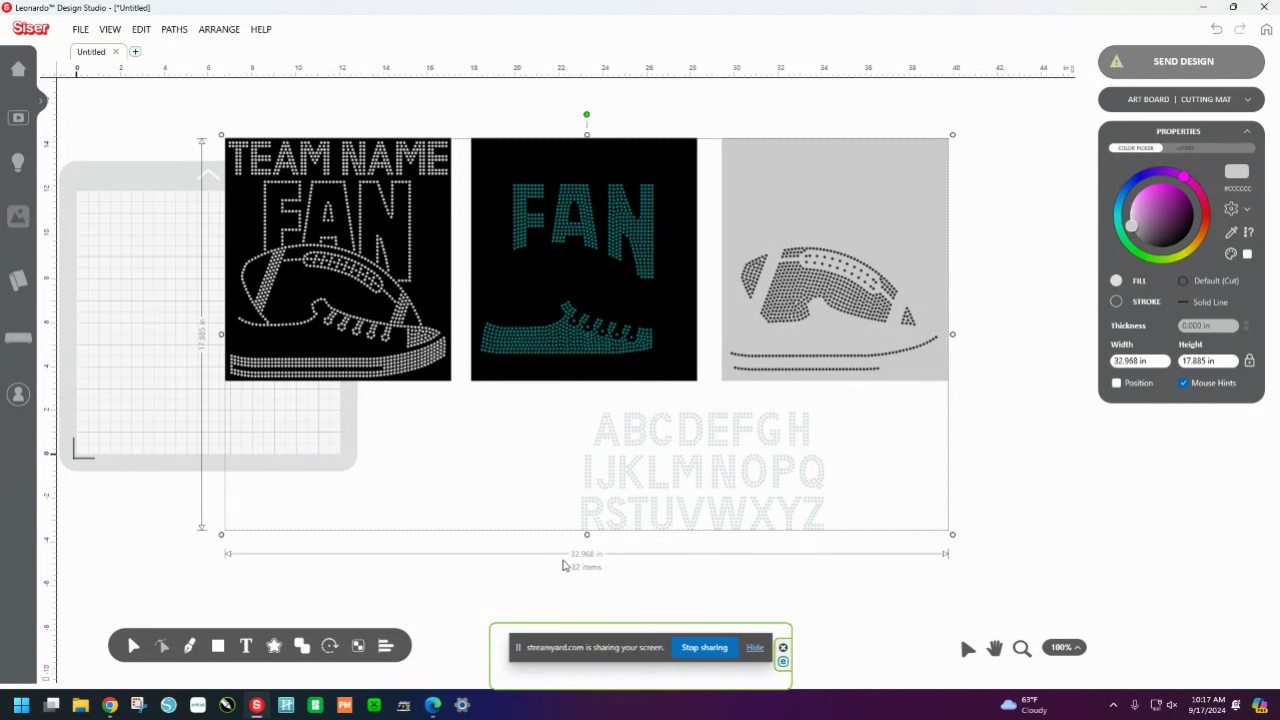
{"action": "left_click", "coordinate": [505, 578]}
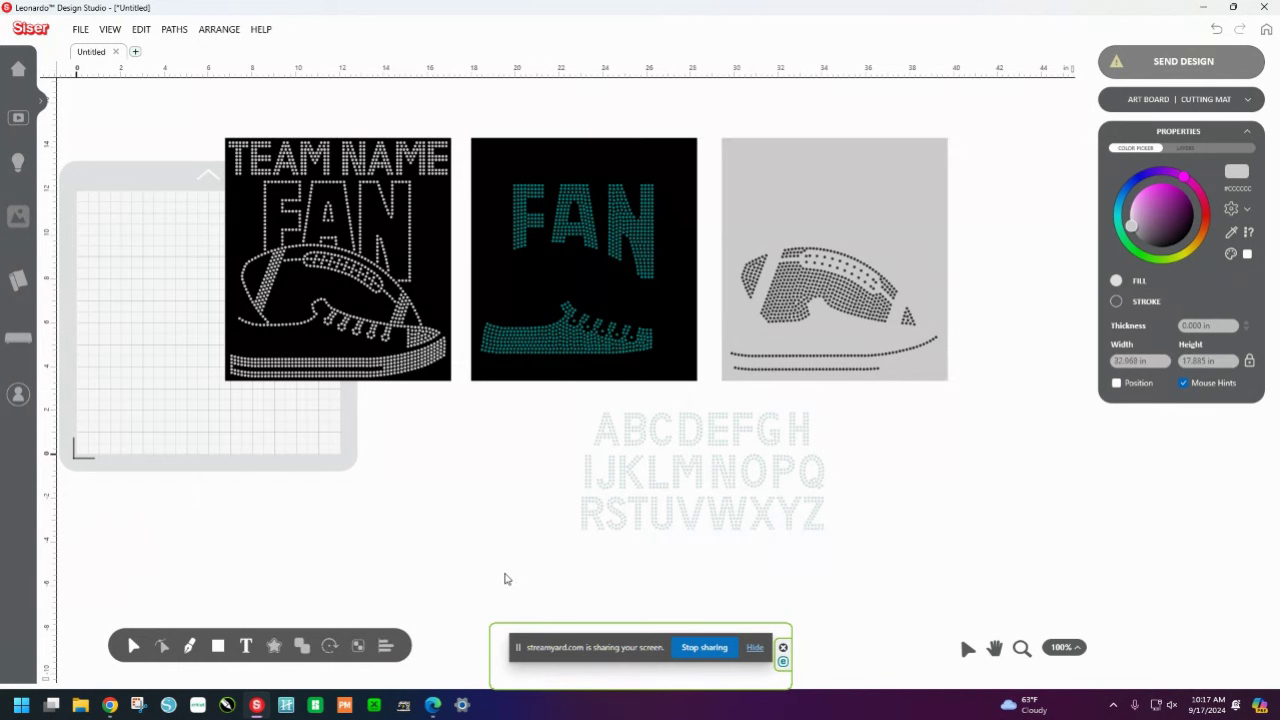
{"action": "left_click", "coordinate": [380, 370]}
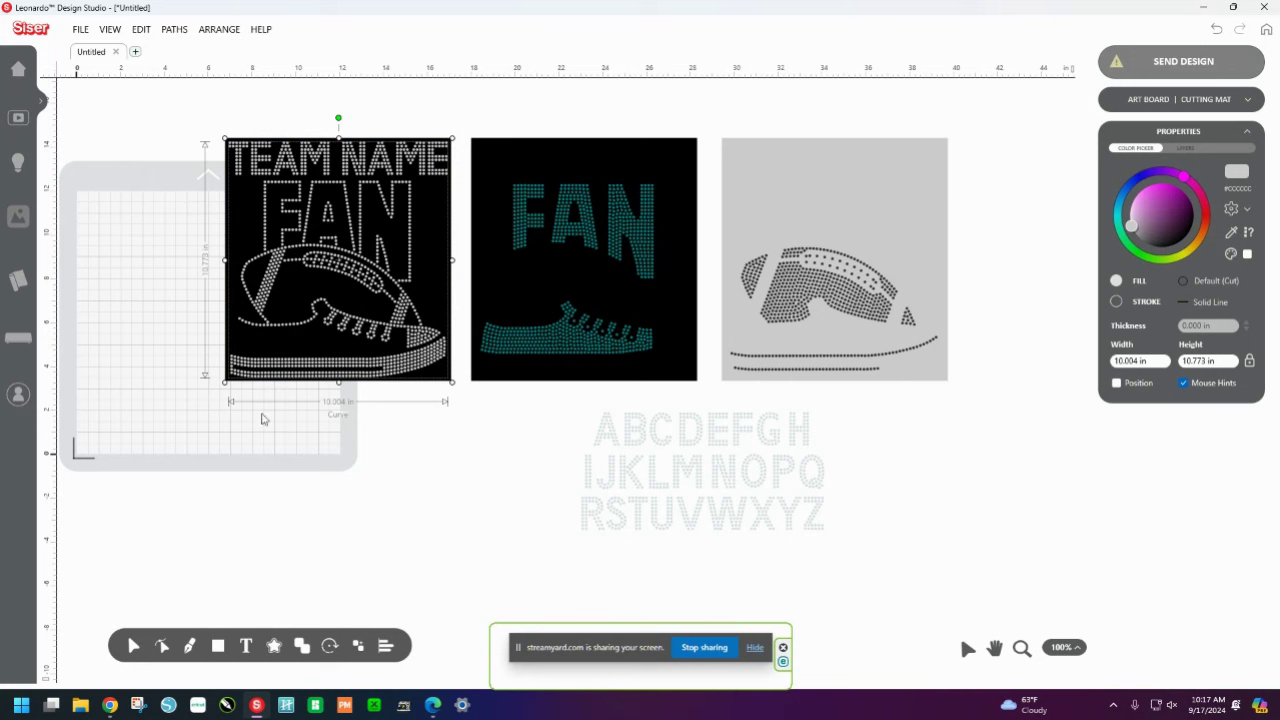
{"action": "left_click", "coordinate": [268, 456]}
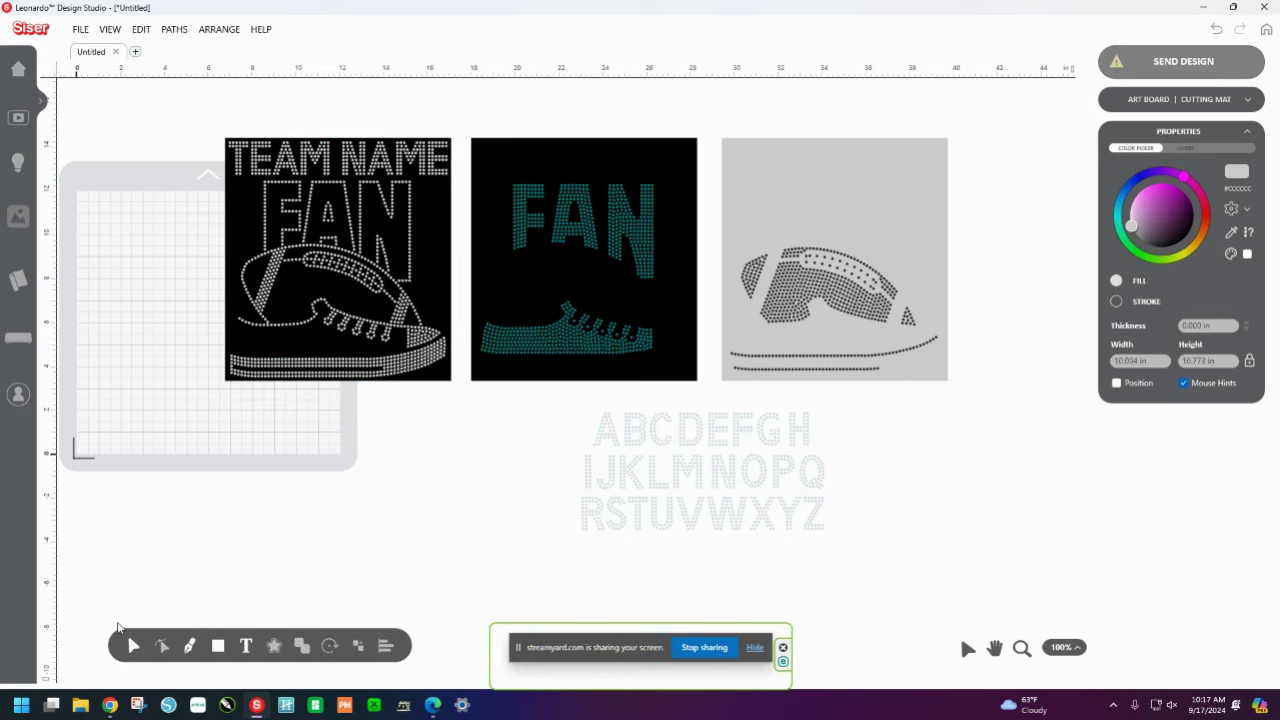
{"action": "left_click_drag", "start_coordinate": [201, 110], "coordinate": [935, 537]}
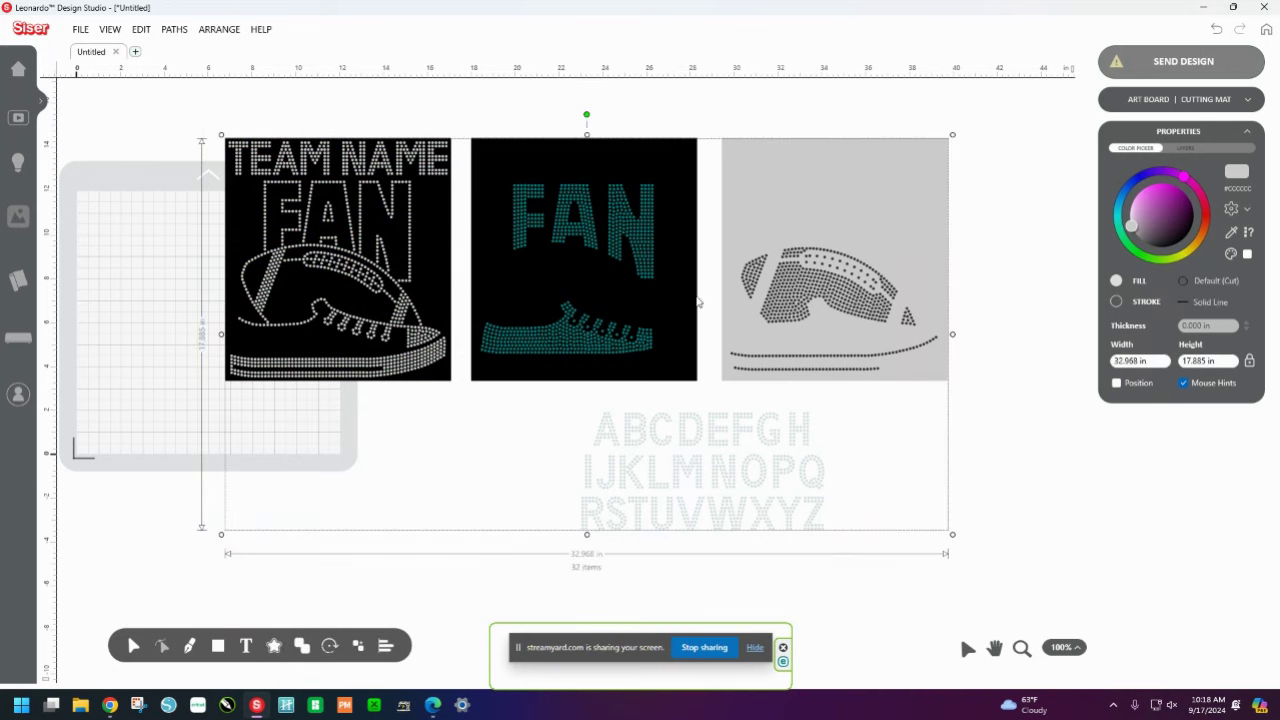
Regroup the 32 selected designs and move the group off to the right.
{"action": "right_click", "coordinate": [628, 188]}
{"action": "left_click", "coordinate": [638, 208]}
{"action": "left_click_drag", "start_coordinate": [410, 180], "coordinate": [937, 222]}
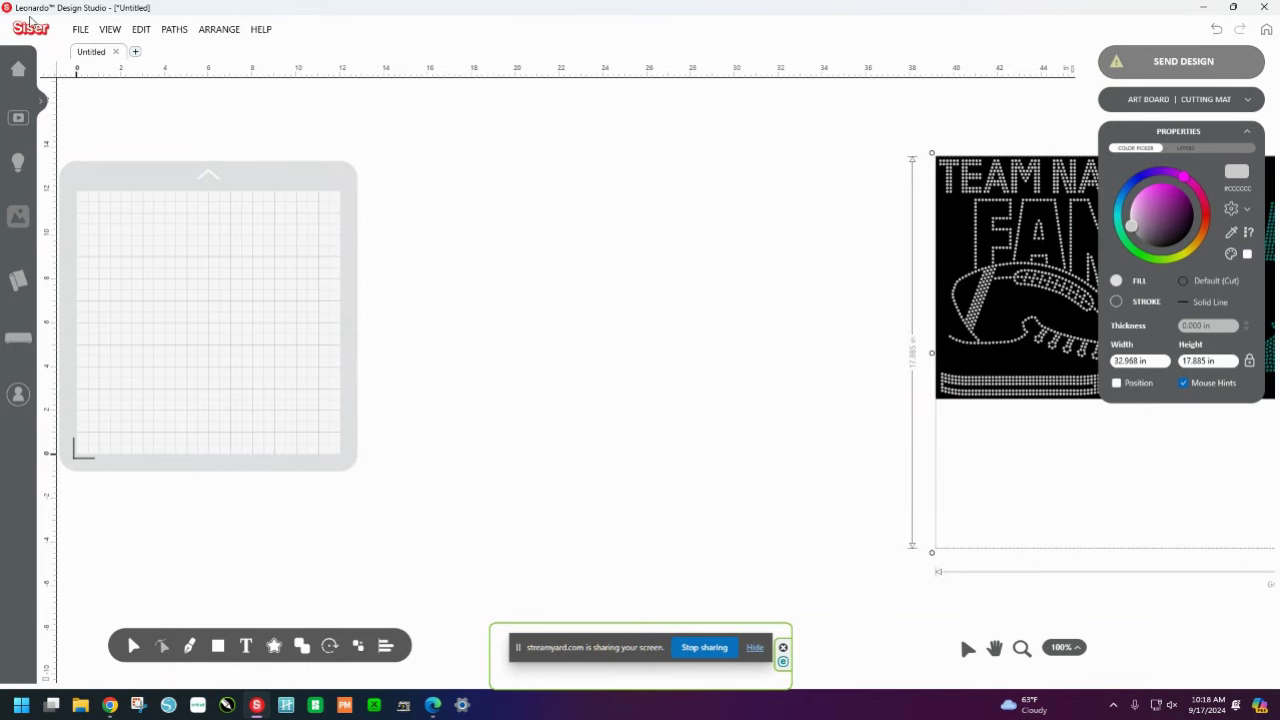
Import the Low Top Football Fan-Cricut-Brother file as Editable Artwork.
{"action": "left_click", "coordinate": [80, 29]}
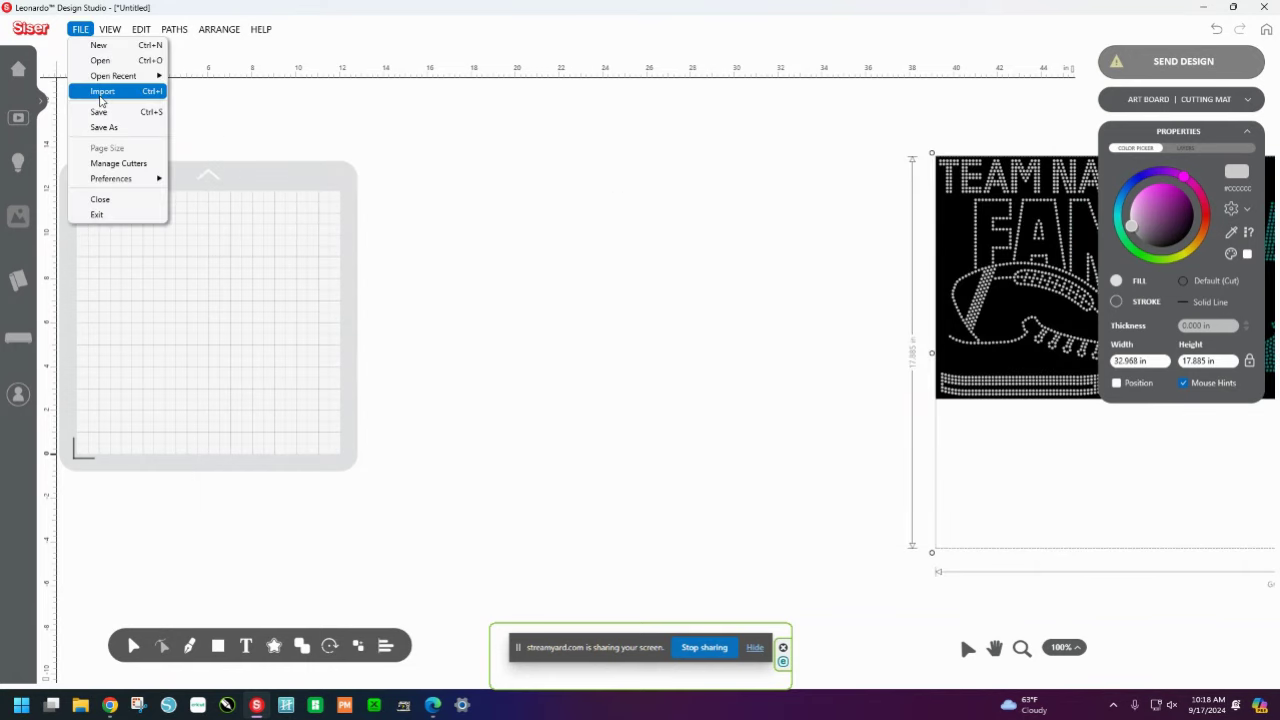
{"action": "left_click", "coordinate": [100, 94]}
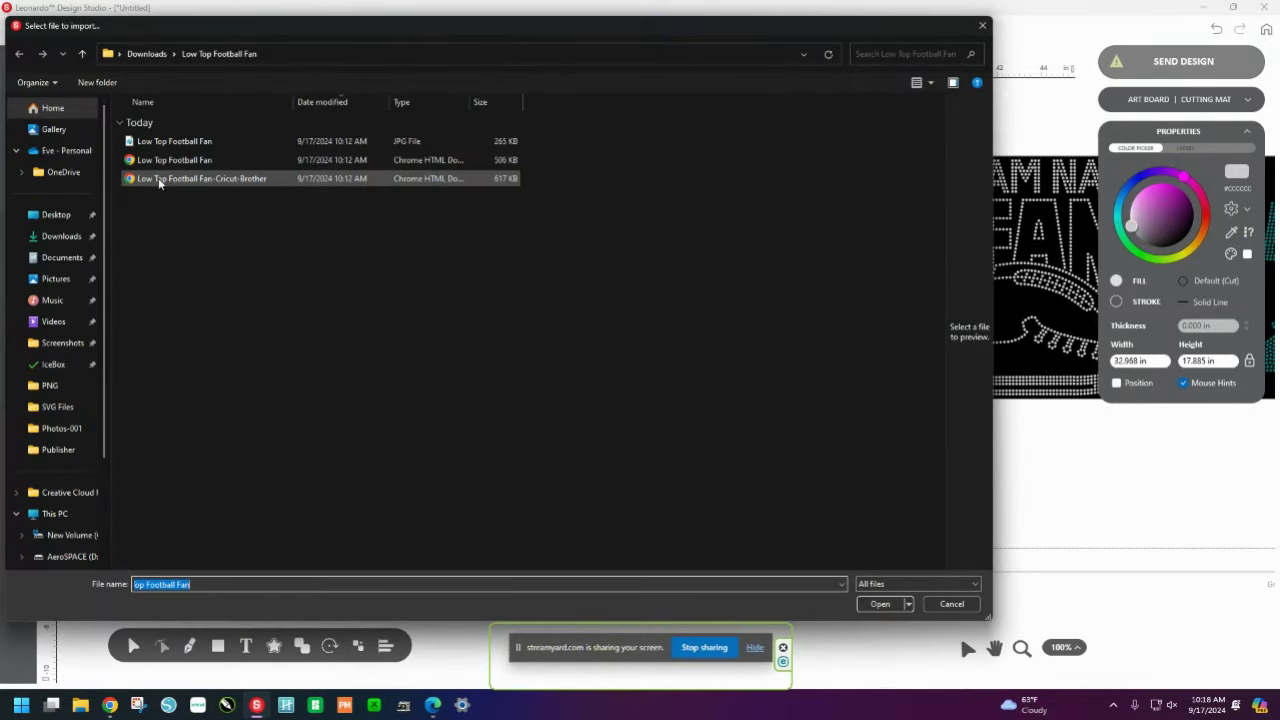
{"action": "left_click", "coordinate": [193, 180]}
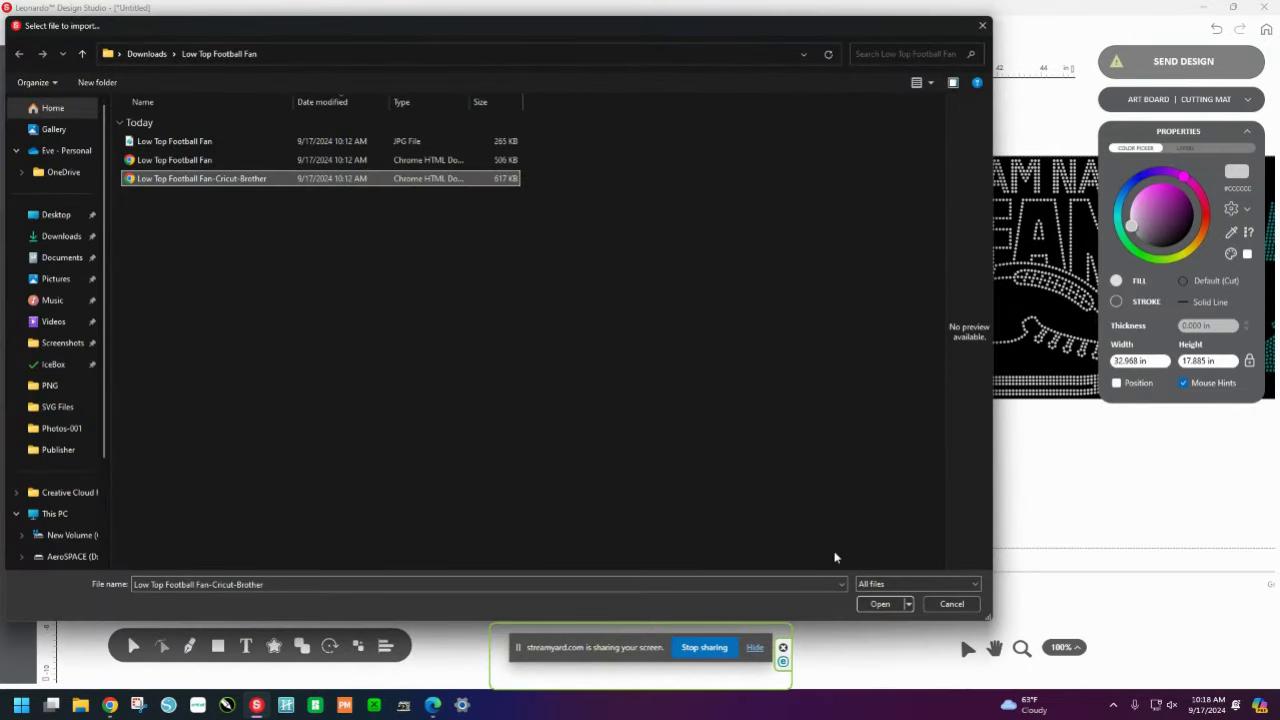
{"action": "left_click", "coordinate": [880, 604]}
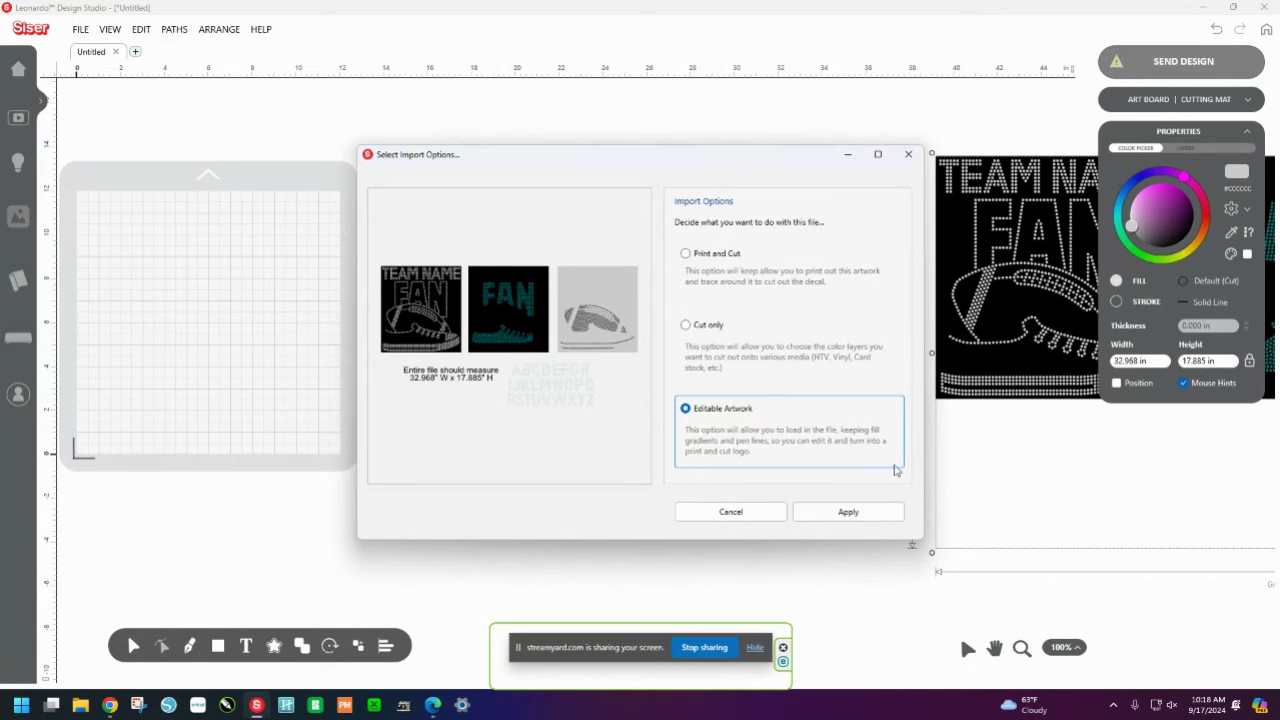
{"action": "left_click", "coordinate": [875, 511]}
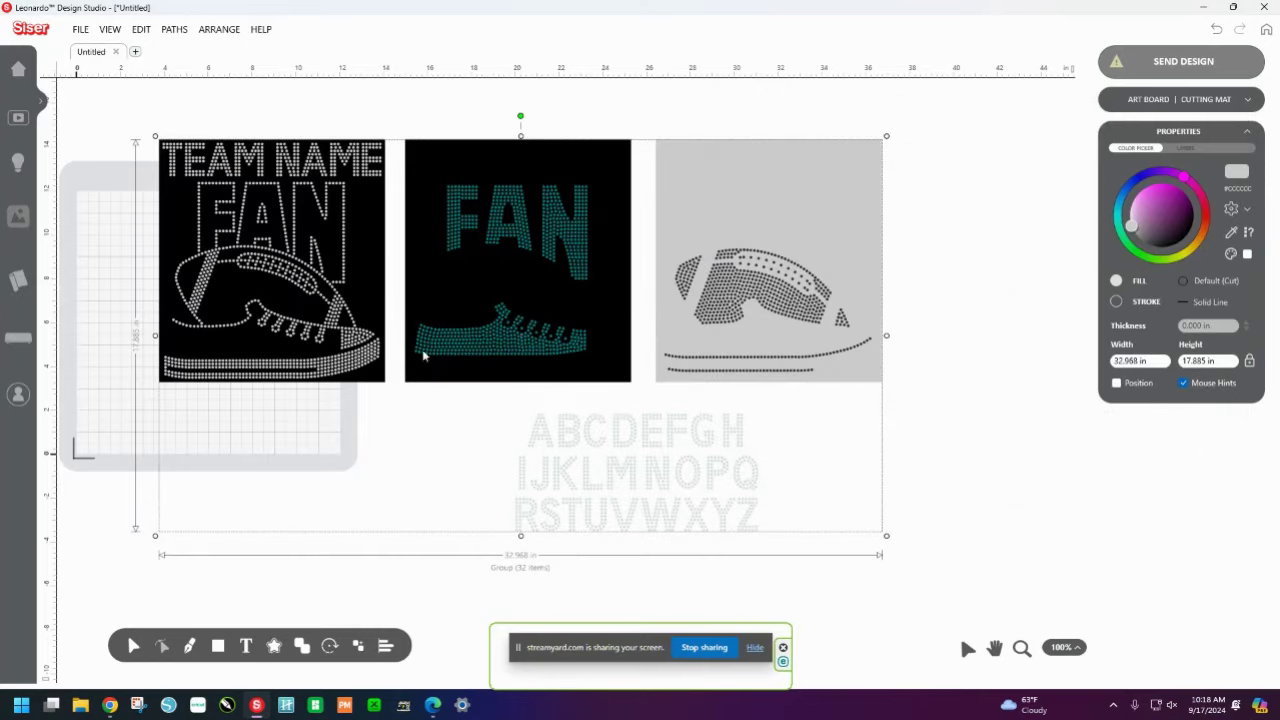
Ungroup the newly imported FAN artwork.
{"action": "left_click", "coordinate": [946, 449]}
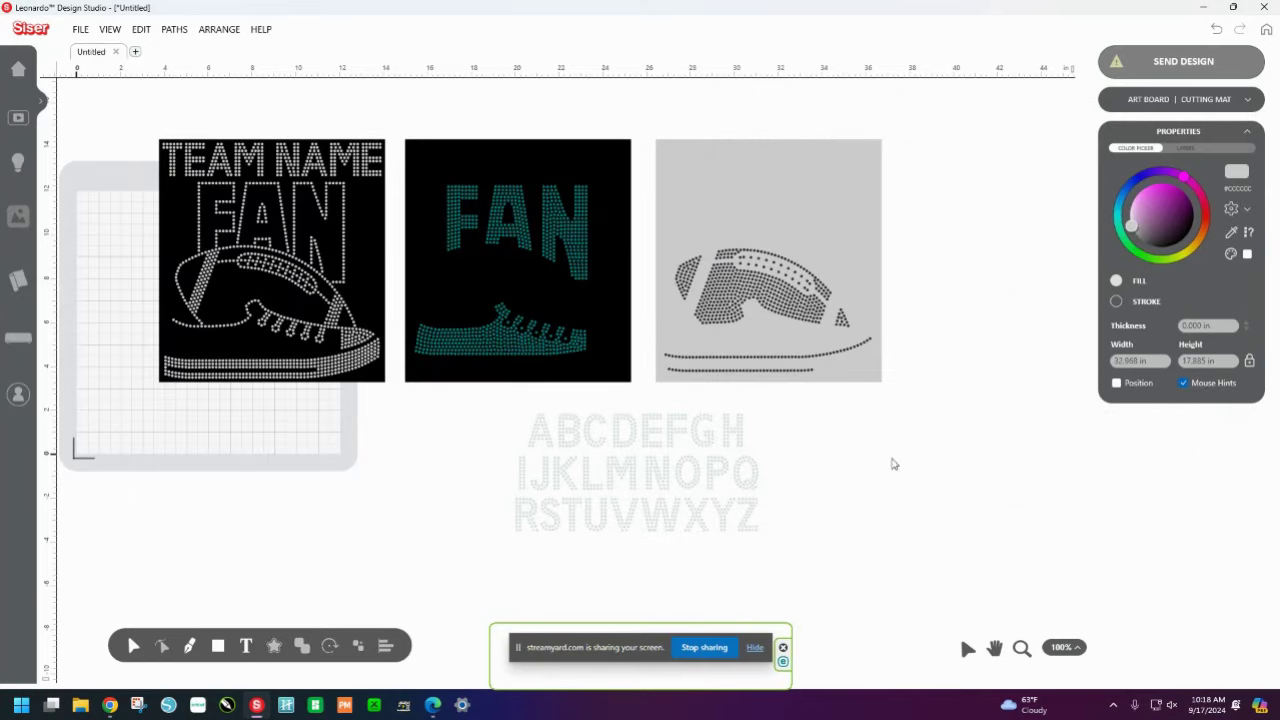
{"action": "right_click", "coordinate": [540, 323]}
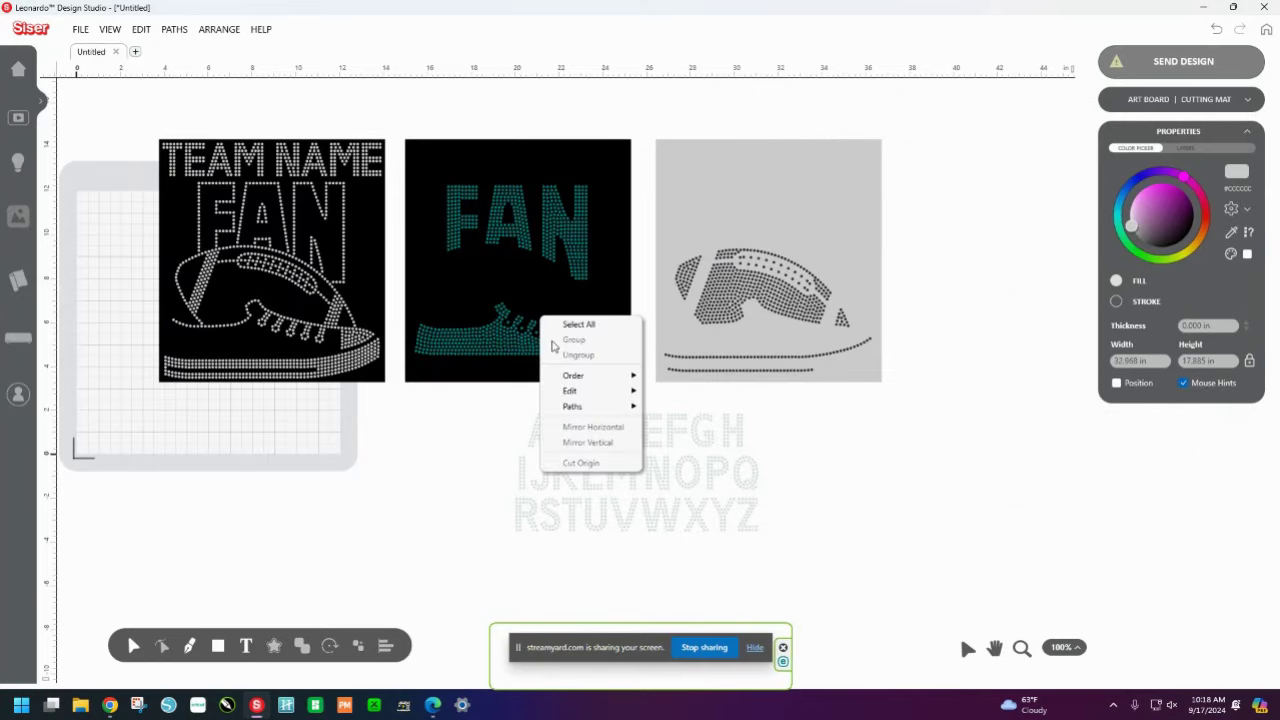
{"action": "left_click", "coordinate": [780, 300]}
{"action": "right_click", "coordinate": [785, 297]}
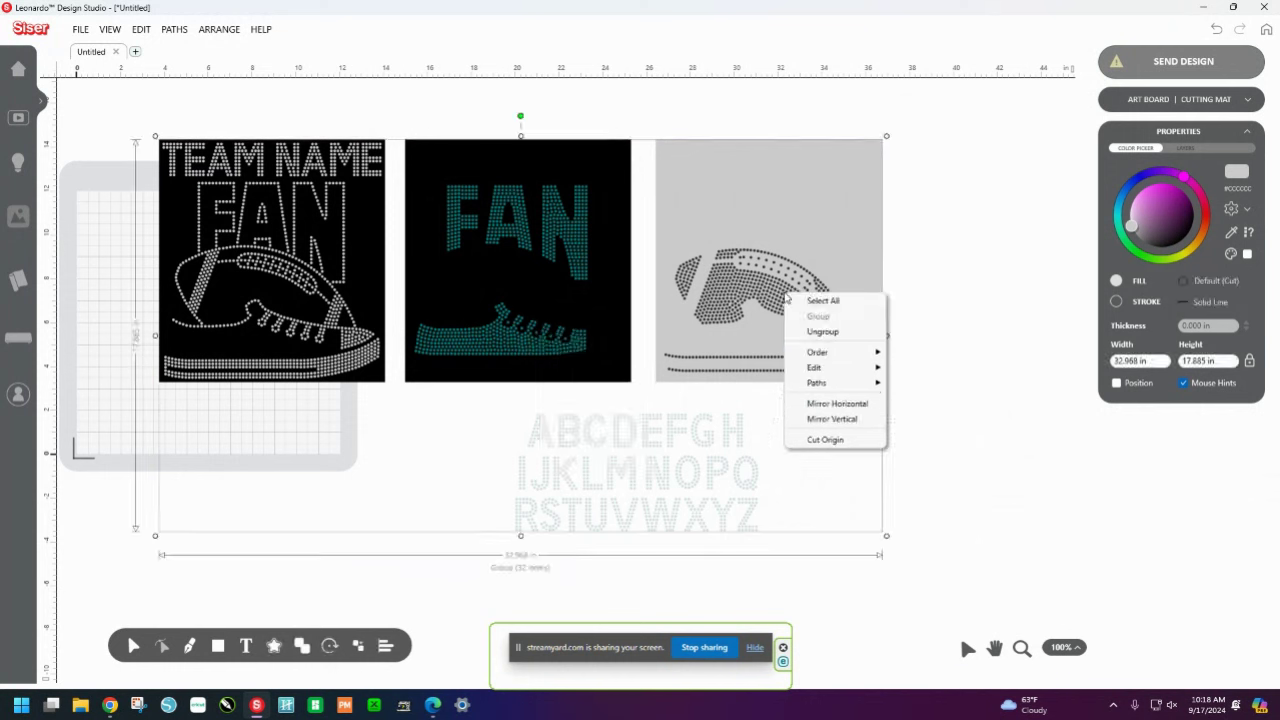
{"action": "left_click", "coordinate": [821, 333]}
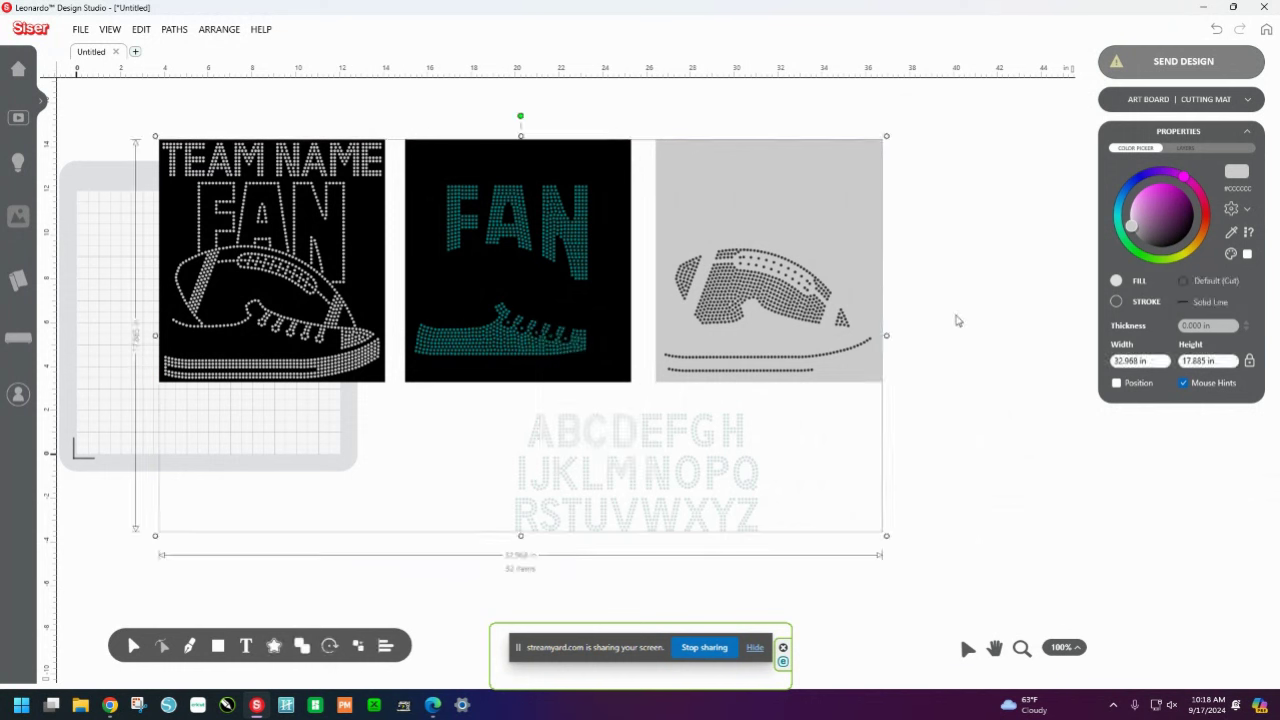
Select the TEAM NAME FAN design on its black square over the mat.
{"action": "left_click", "coordinate": [728, 289]}
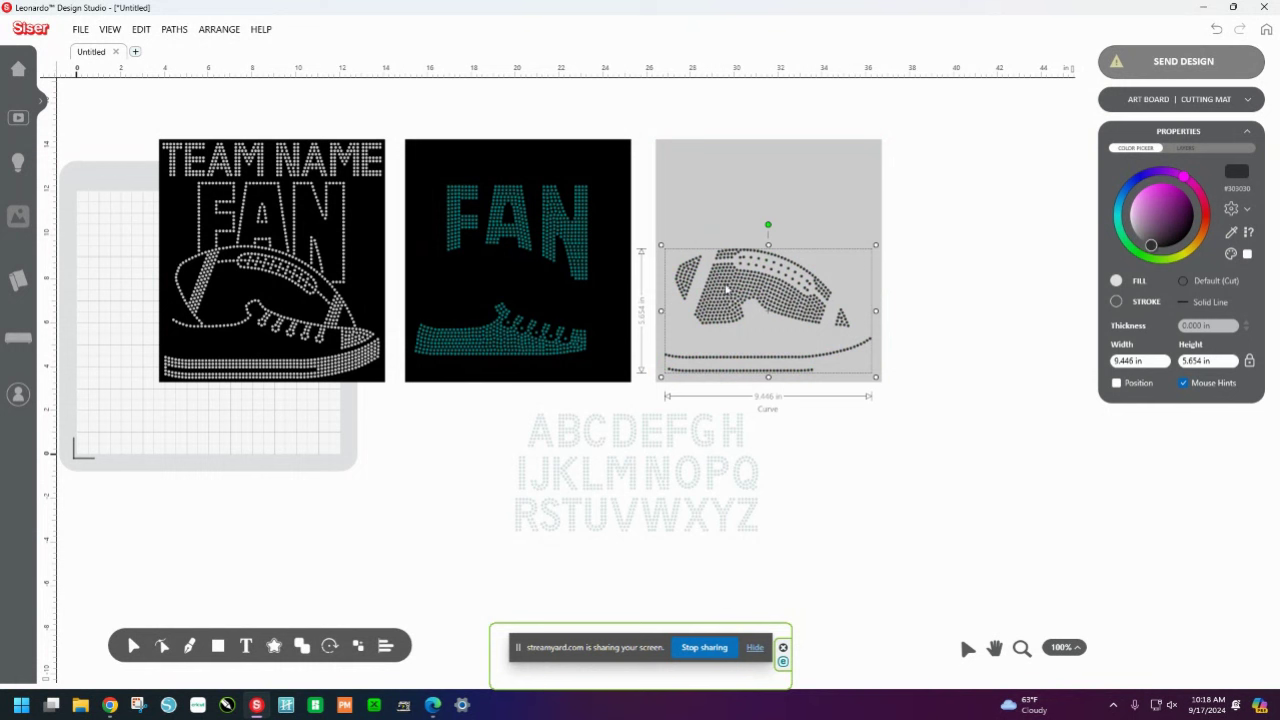
{"action": "left_click", "coordinate": [341, 229]}
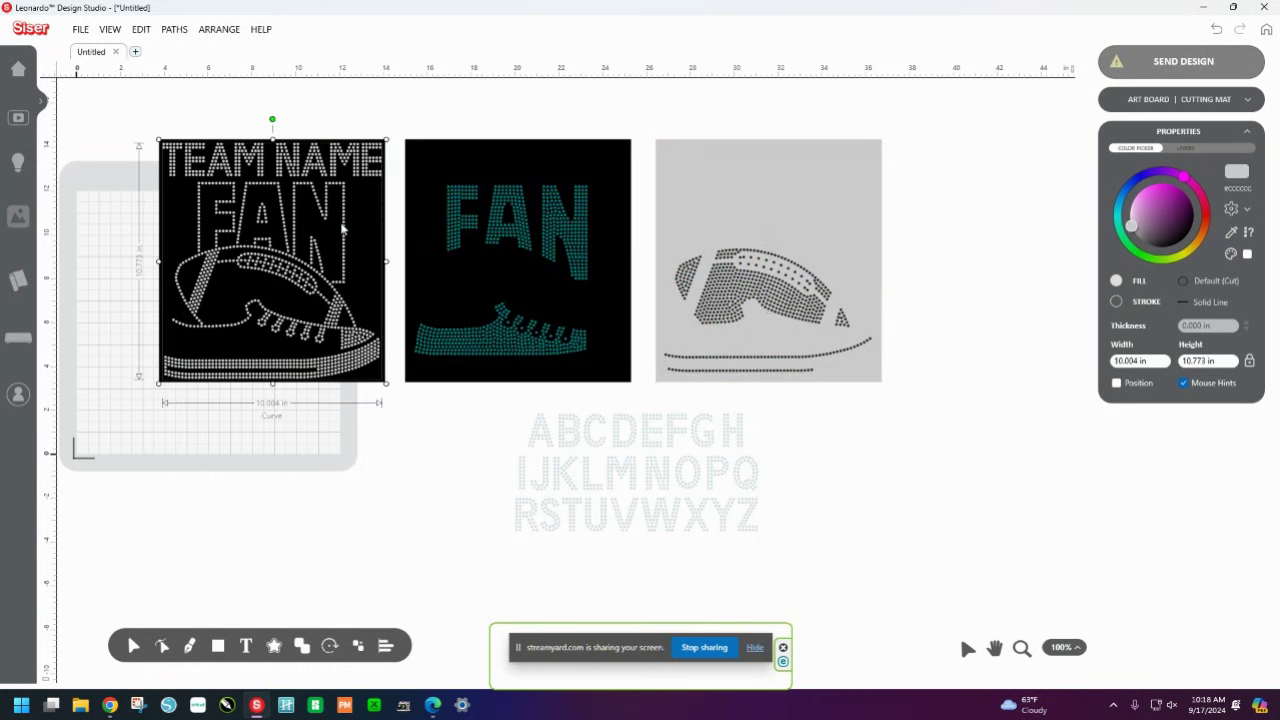
{"action": "left_click", "coordinate": [189, 526]}
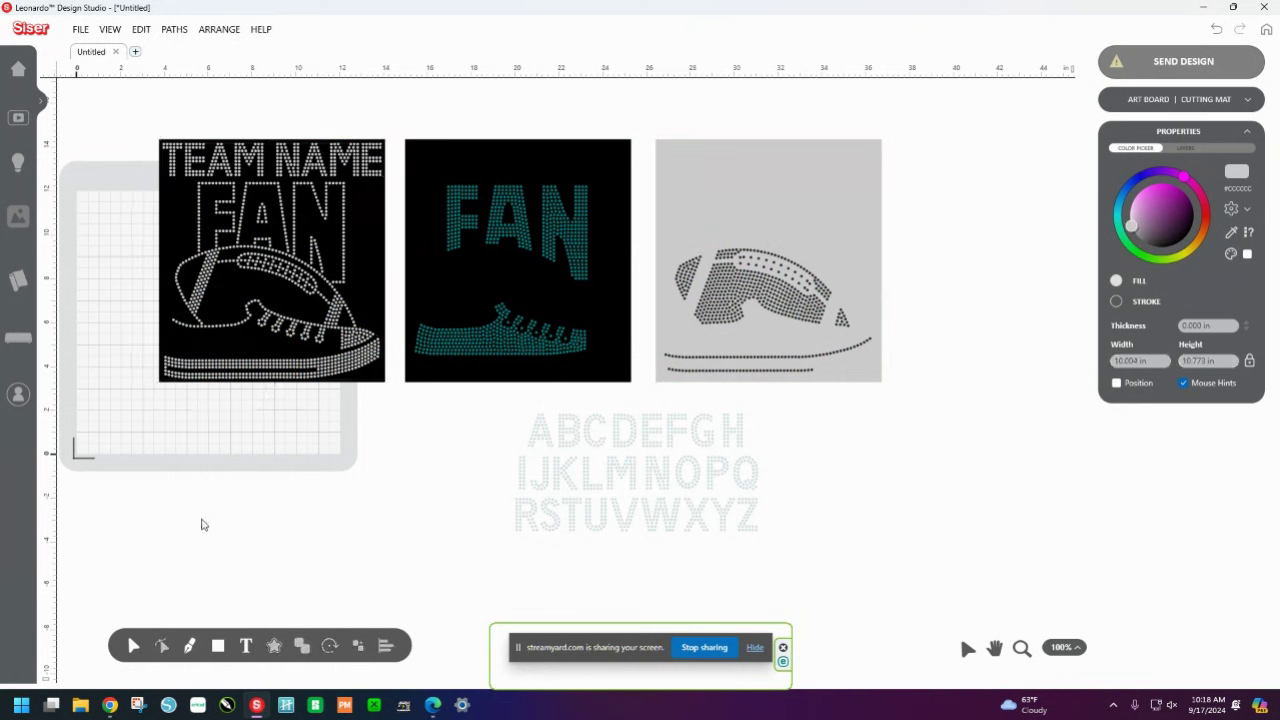
{"action": "left_click", "coordinate": [316, 172]}
{"action": "left_click_drag", "start_coordinate": [316, 172], "coordinate": [321, 325]}
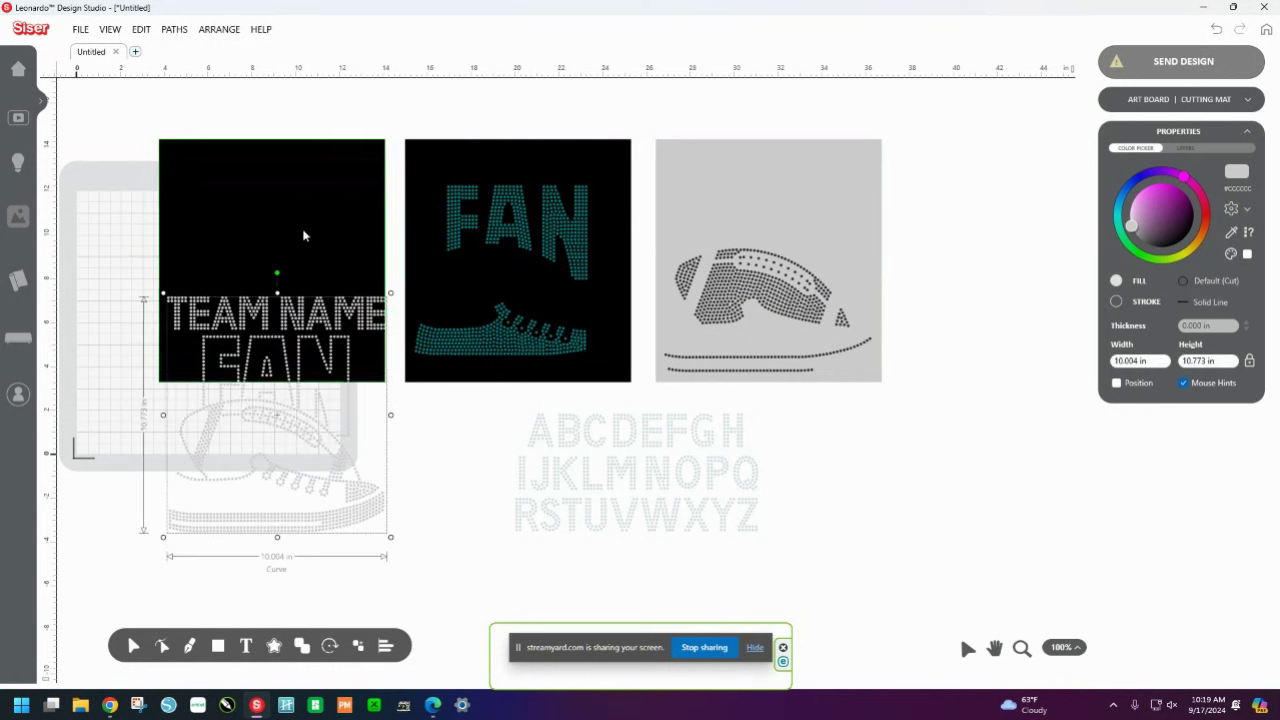
{"action": "left_click", "coordinate": [109, 30]}
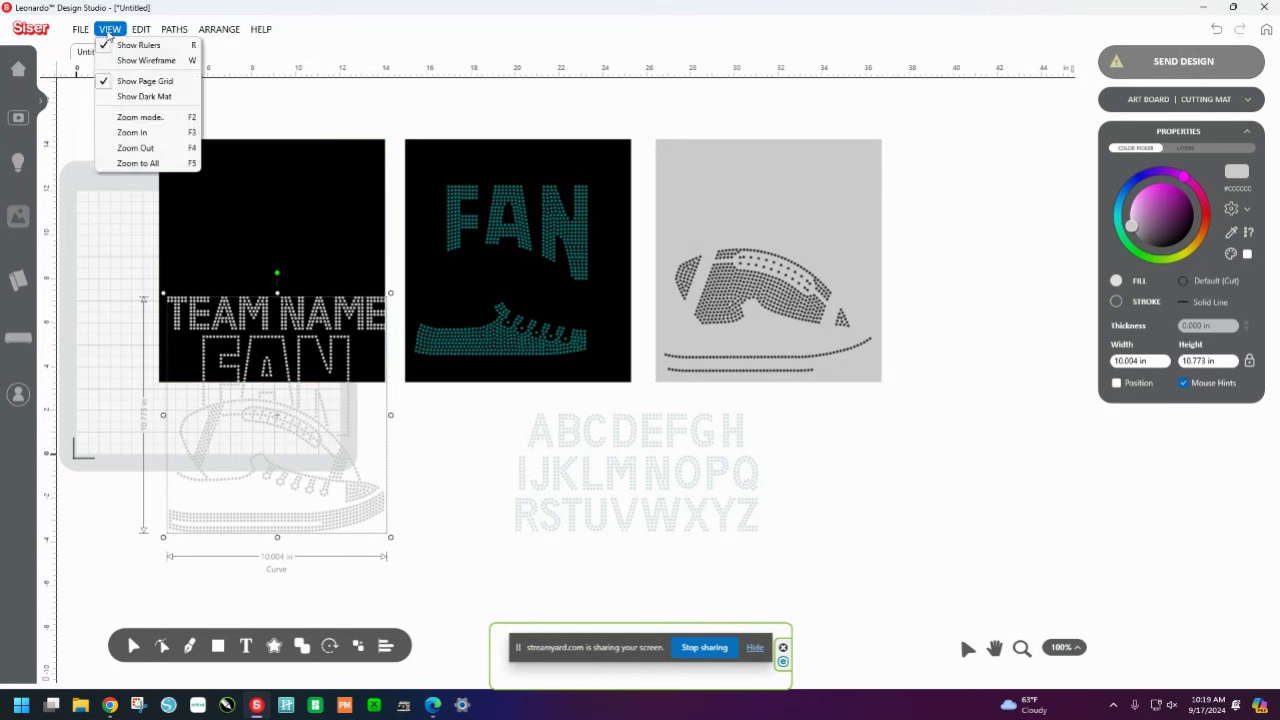
{"action": "left_click", "coordinate": [150, 45]}
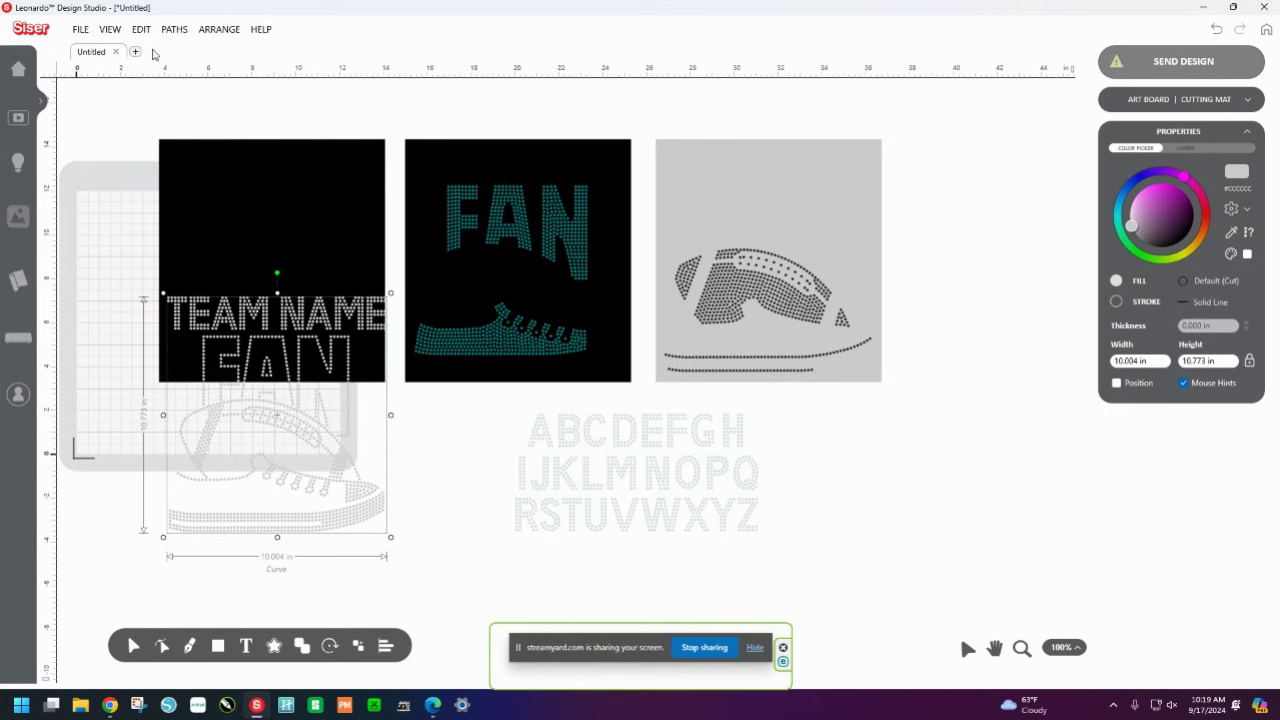
{"action": "left_click", "coordinate": [240, 435]}
{"action": "left_click", "coordinate": [302, 370]}
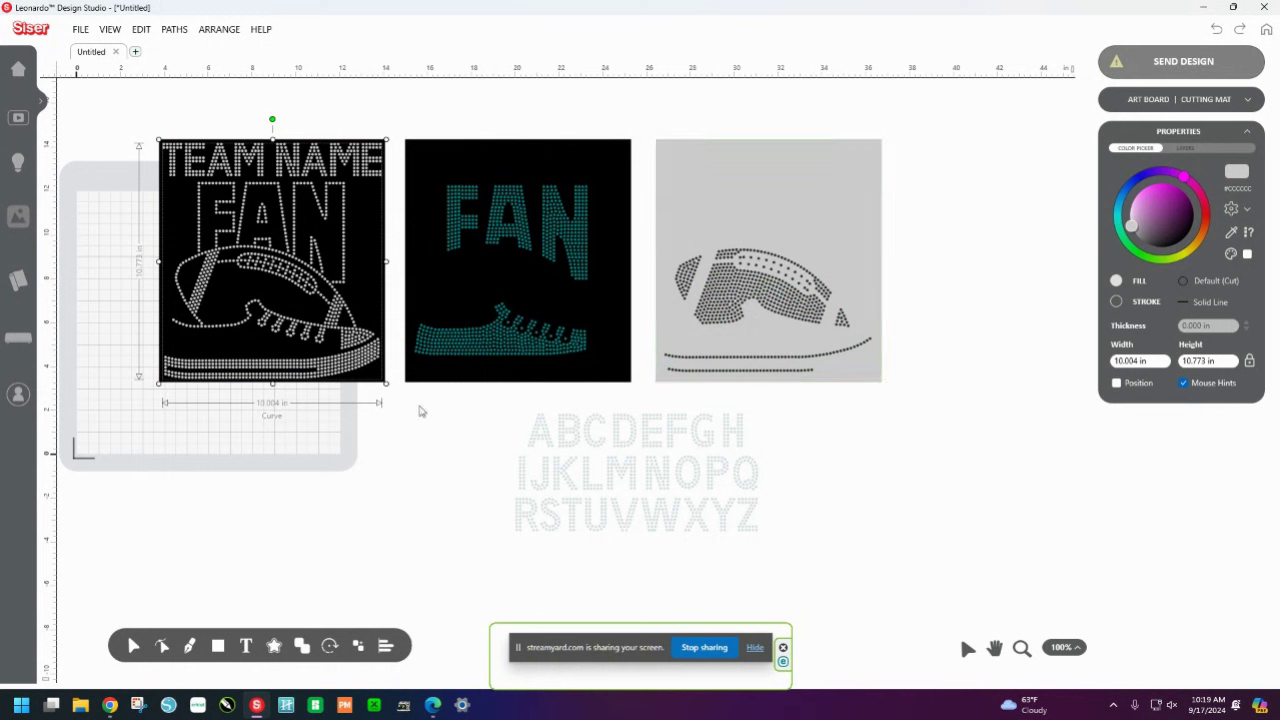
{"action": "left_click", "coordinate": [320, 464]}
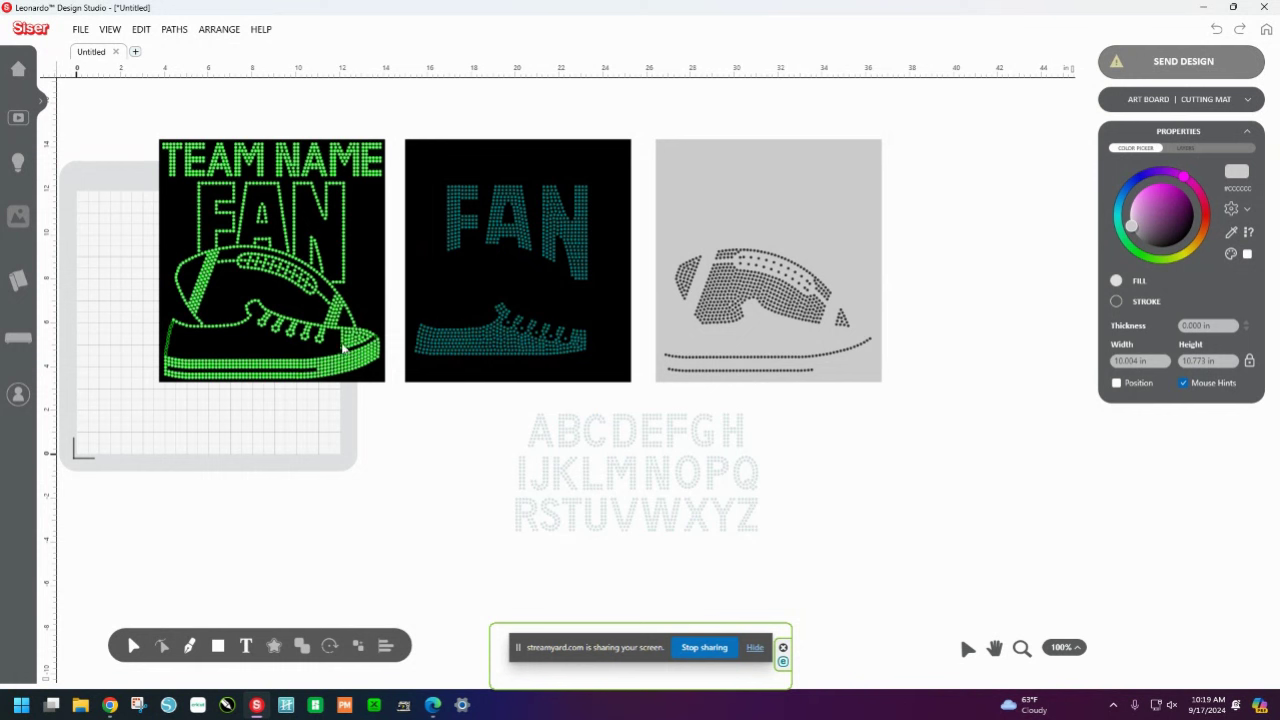
Place the TEAM NAME FAN rhinestones on the mat, move the black backing right, and colour them navy.
{"action": "left_click_drag", "start_coordinate": [343, 348], "coordinate": [320, 446]}
{"action": "left_click_drag", "start_coordinate": [334, 181], "coordinate": [1053, 180]}
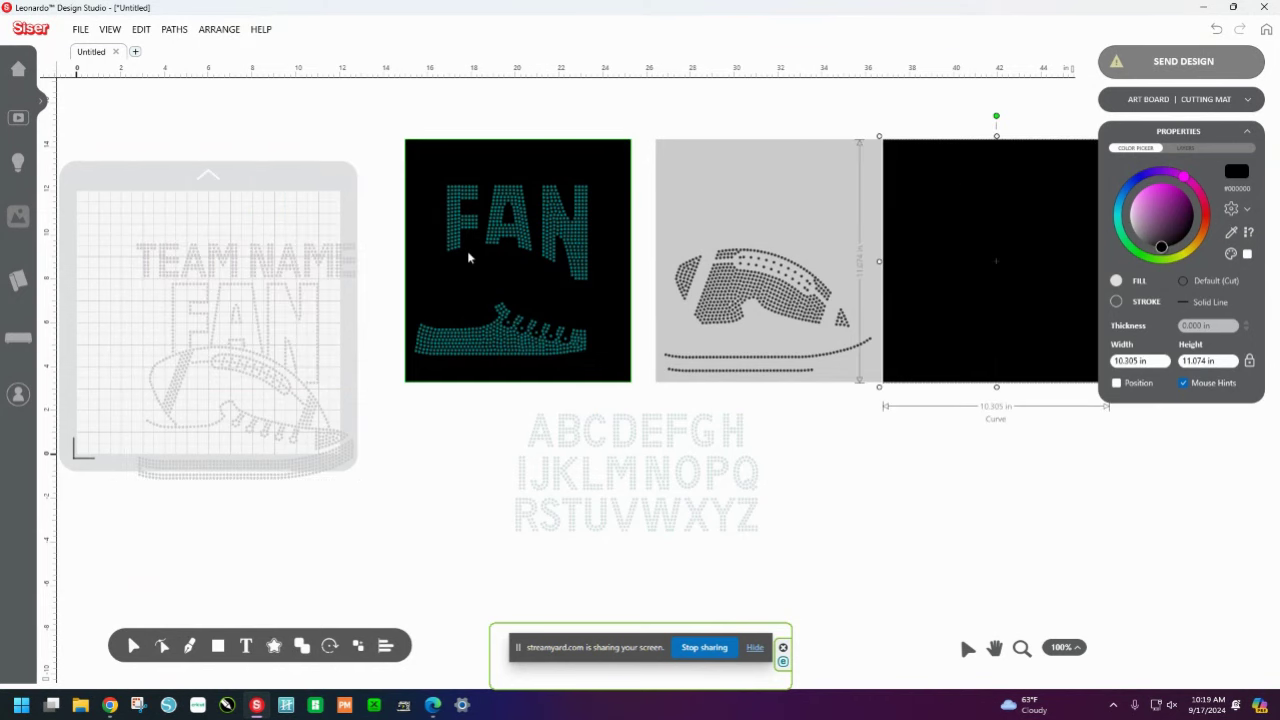
{"action": "left_click_drag", "start_coordinate": [229, 365], "coordinate": [191, 324]}
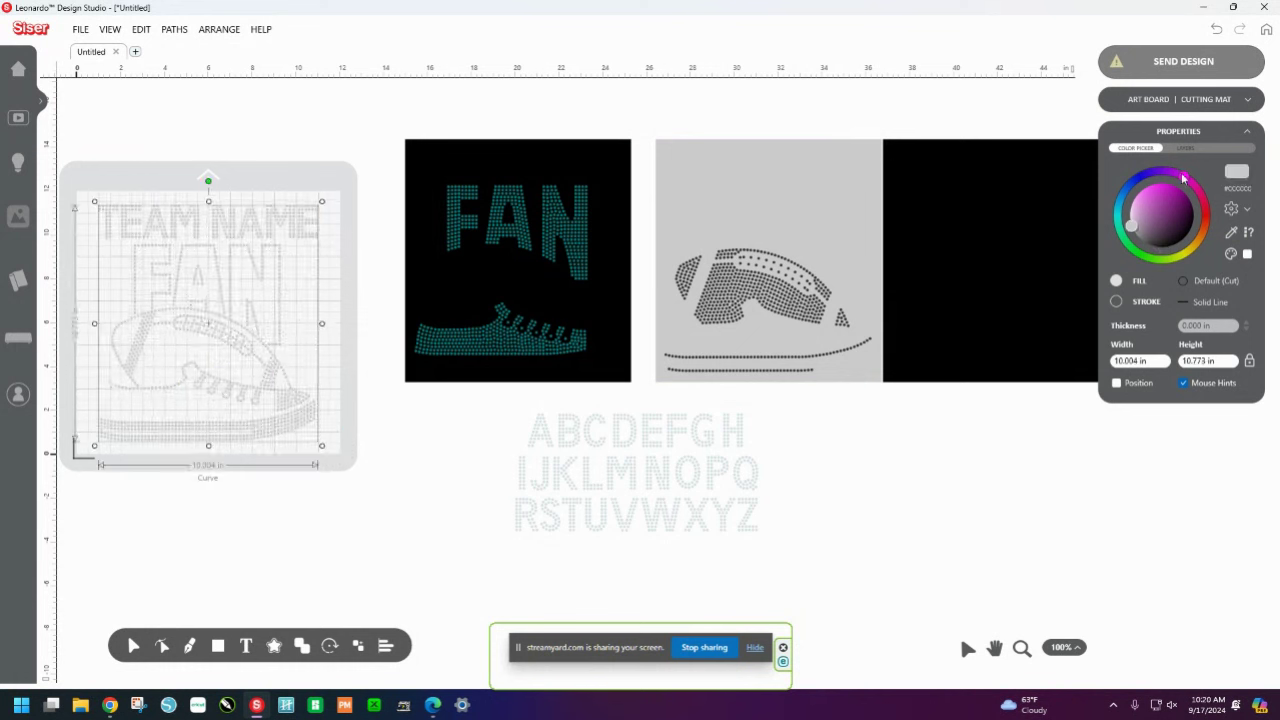
{"action": "left_click_drag", "start_coordinate": [1184, 177], "coordinate": [1132, 180]}
{"action": "left_click_drag", "start_coordinate": [1133, 233], "coordinate": [1188, 198]}
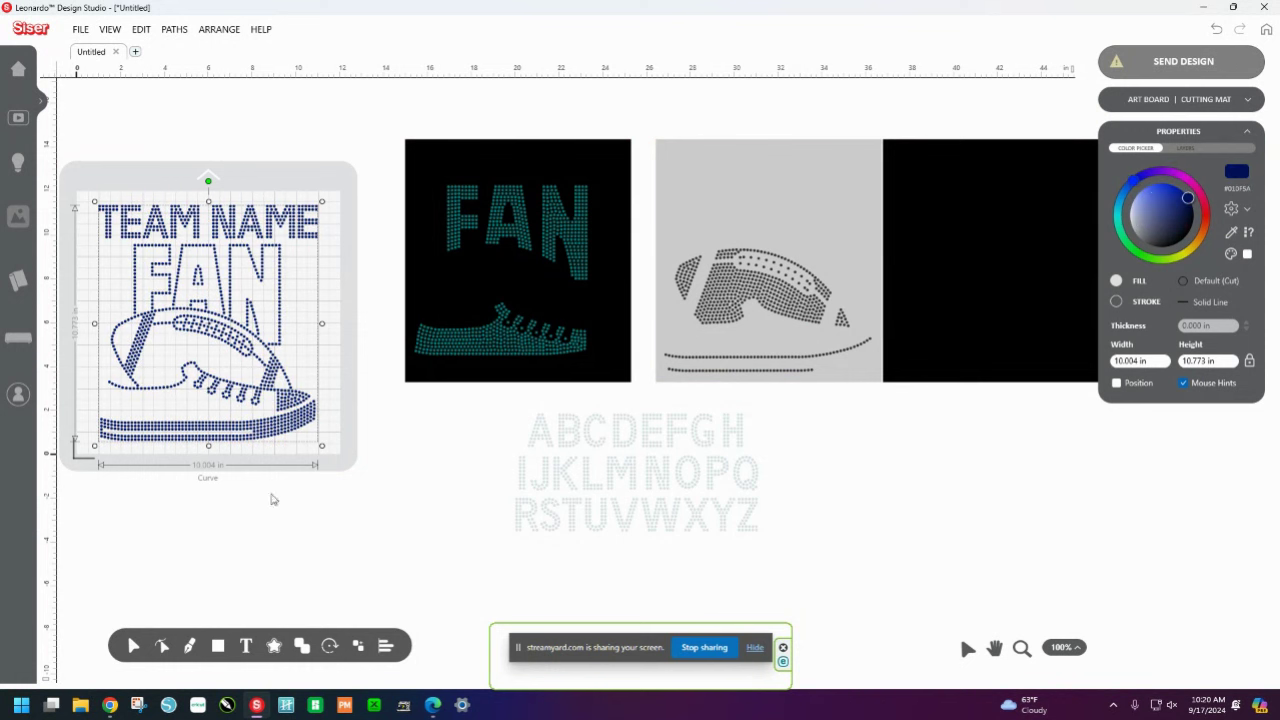
Undo the navy recolour so the rhinestones return to light grey #CCCCCC, then nudge the design up.
{"action": "left_click", "coordinate": [141, 29]}
{"action": "left_click", "coordinate": [145, 43]}
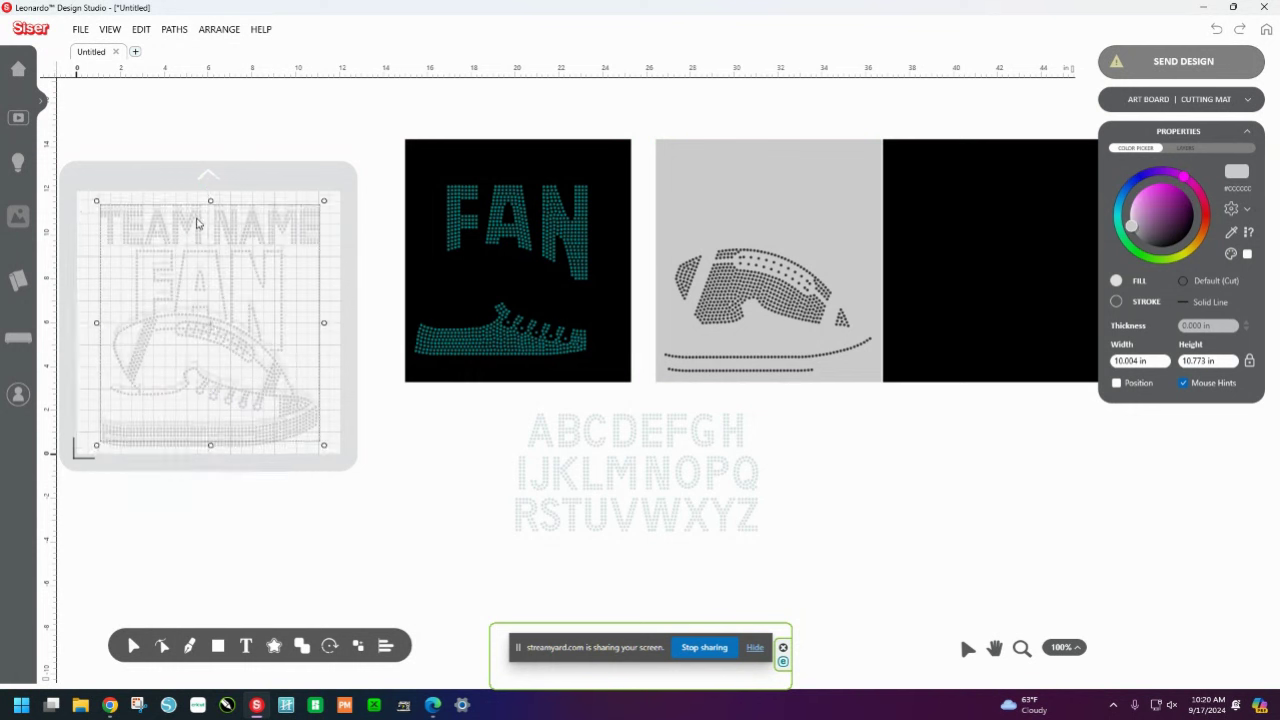
{"action": "double_click", "coordinate": [146, 347]}
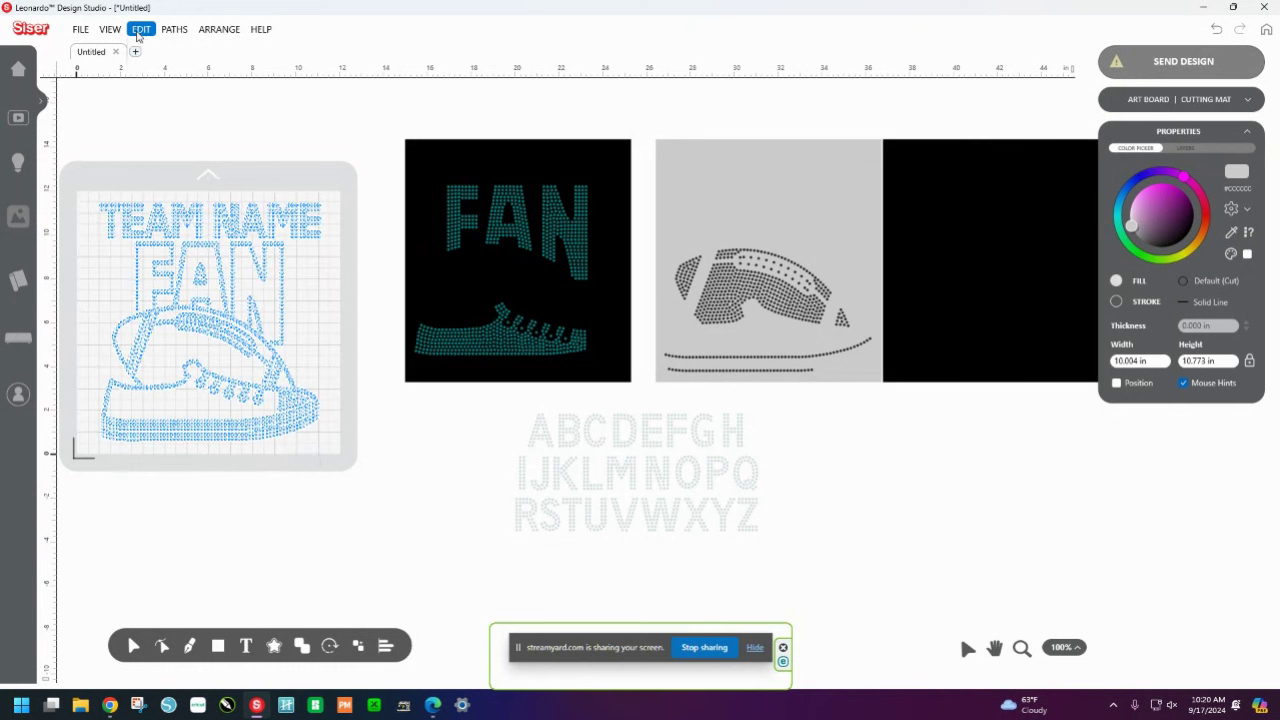
{"action": "left_click", "coordinate": [141, 29]}
{"action": "left_click", "coordinate": [165, 44]}
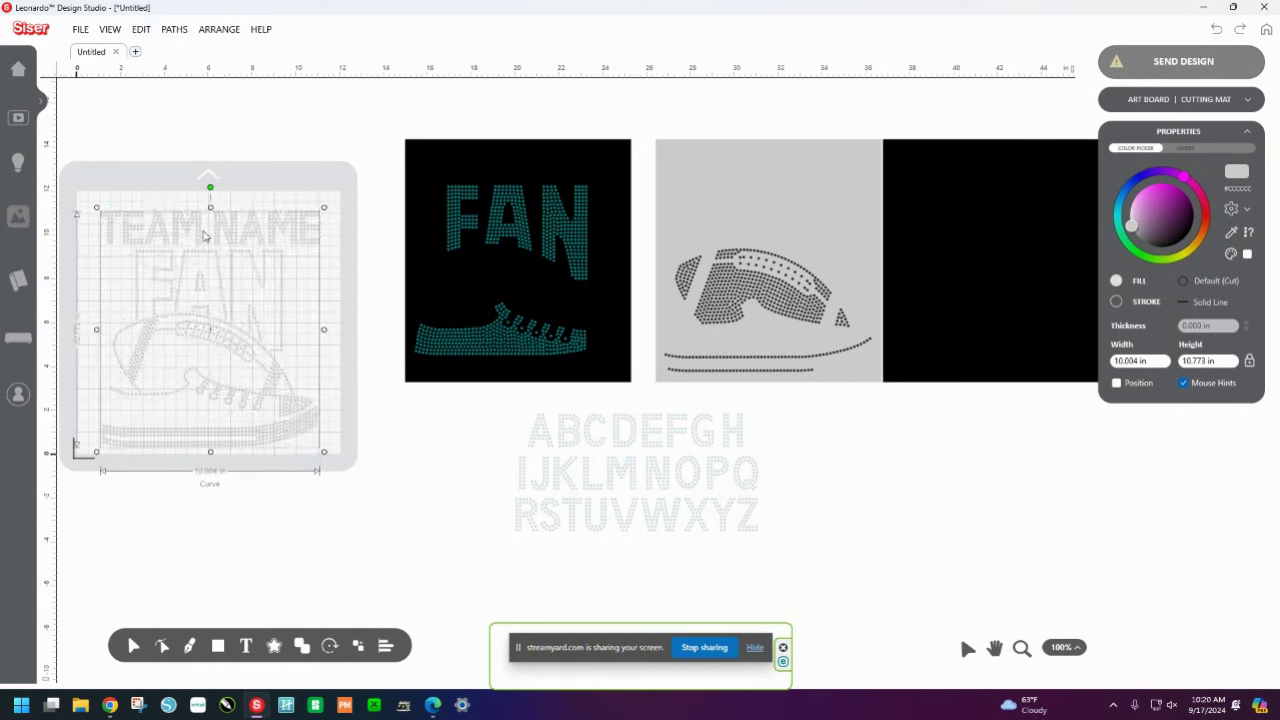
{"action": "key", "text": "Up"}
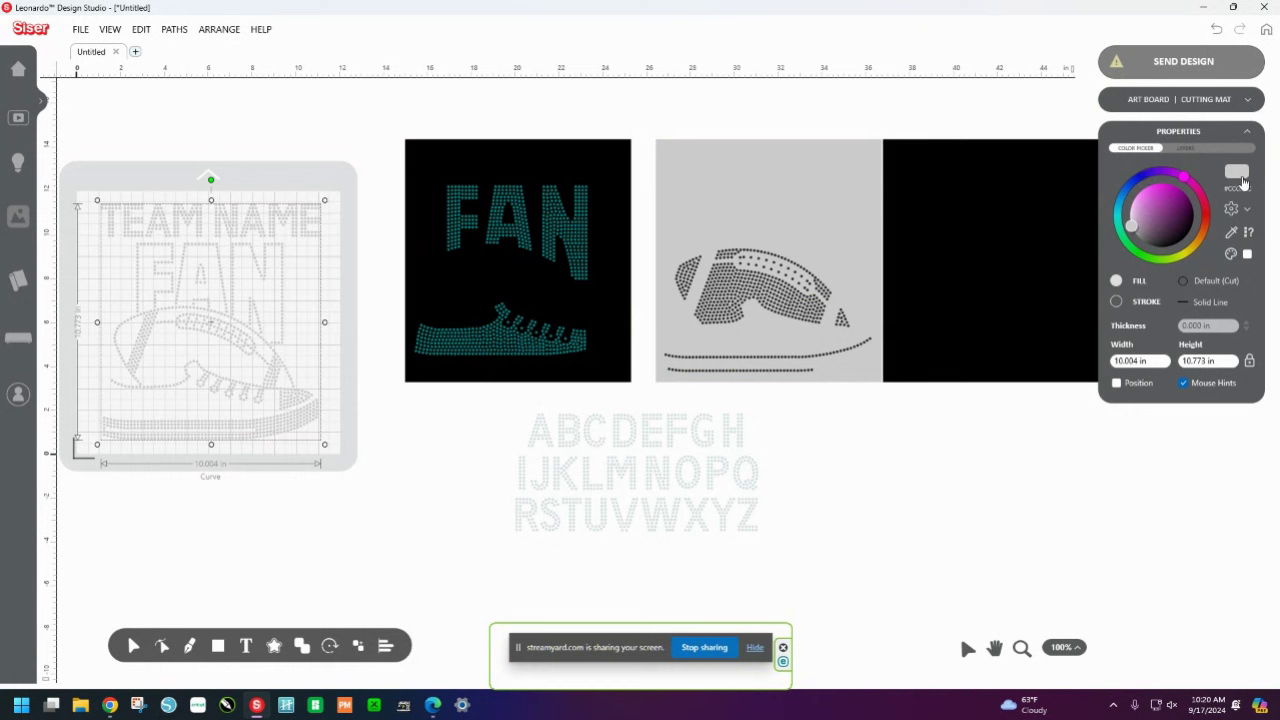
Recolour the TEAM NAME FAN rhinestones from light grey to medium blue on the colour wheel.
{"action": "left_click", "coordinate": [1237, 173]}
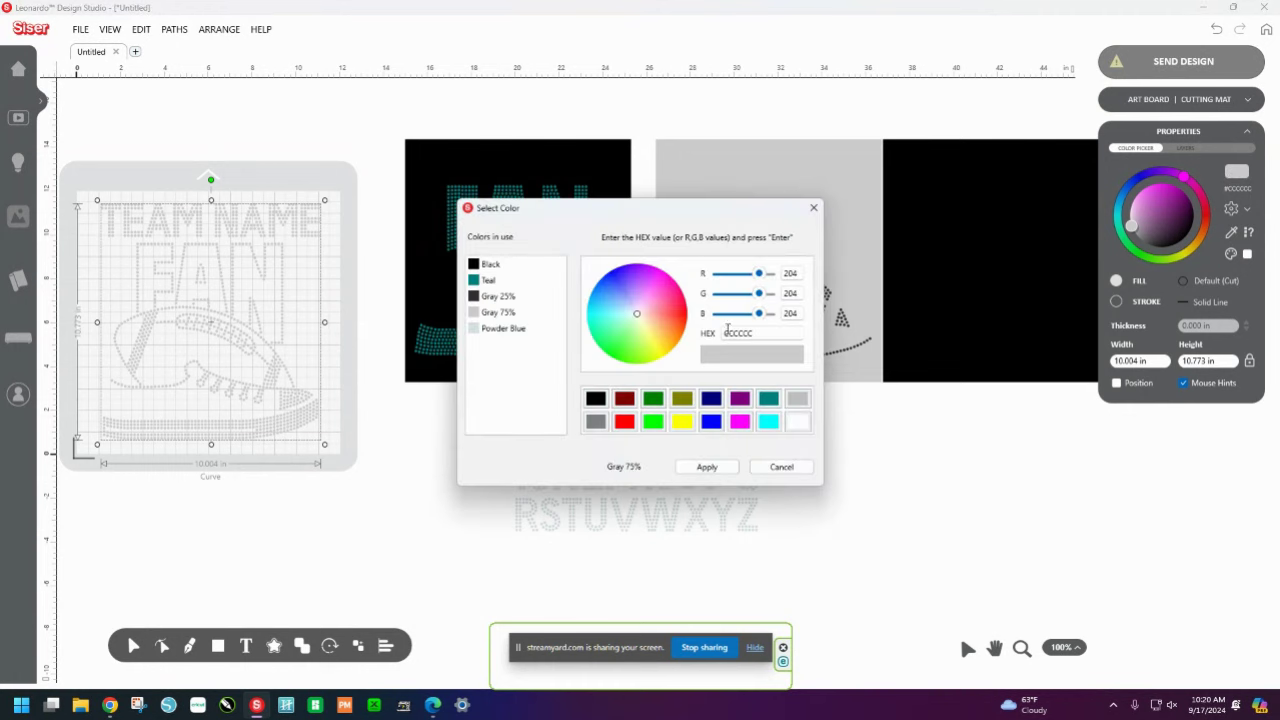
{"action": "left_click", "coordinate": [627, 422]}
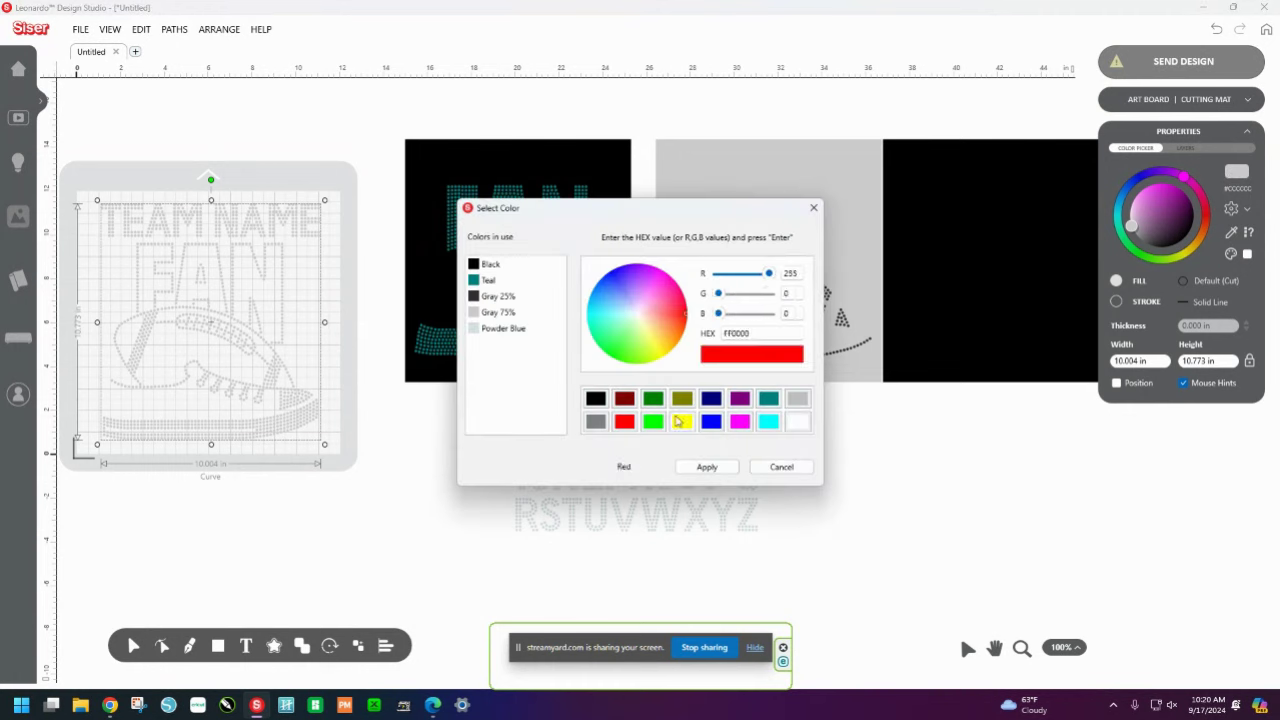
{"action": "left_click", "coordinate": [711, 421]}
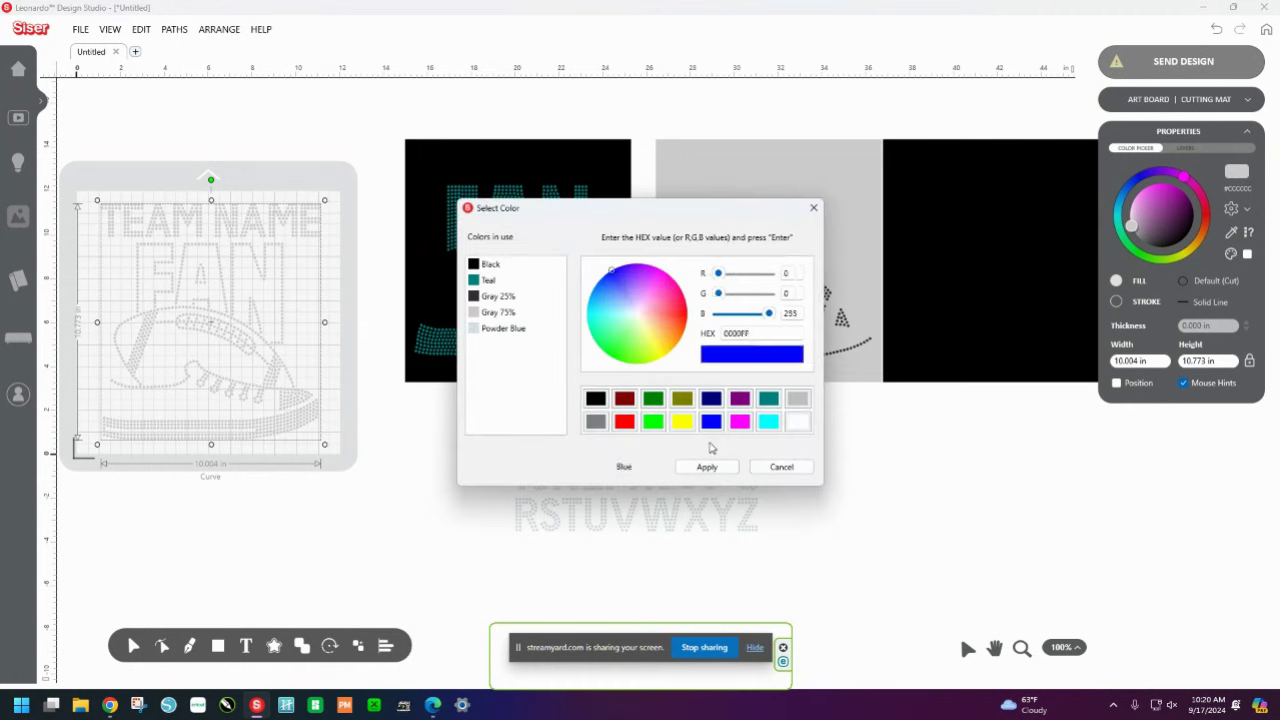
{"action": "left_click", "coordinate": [778, 467]}
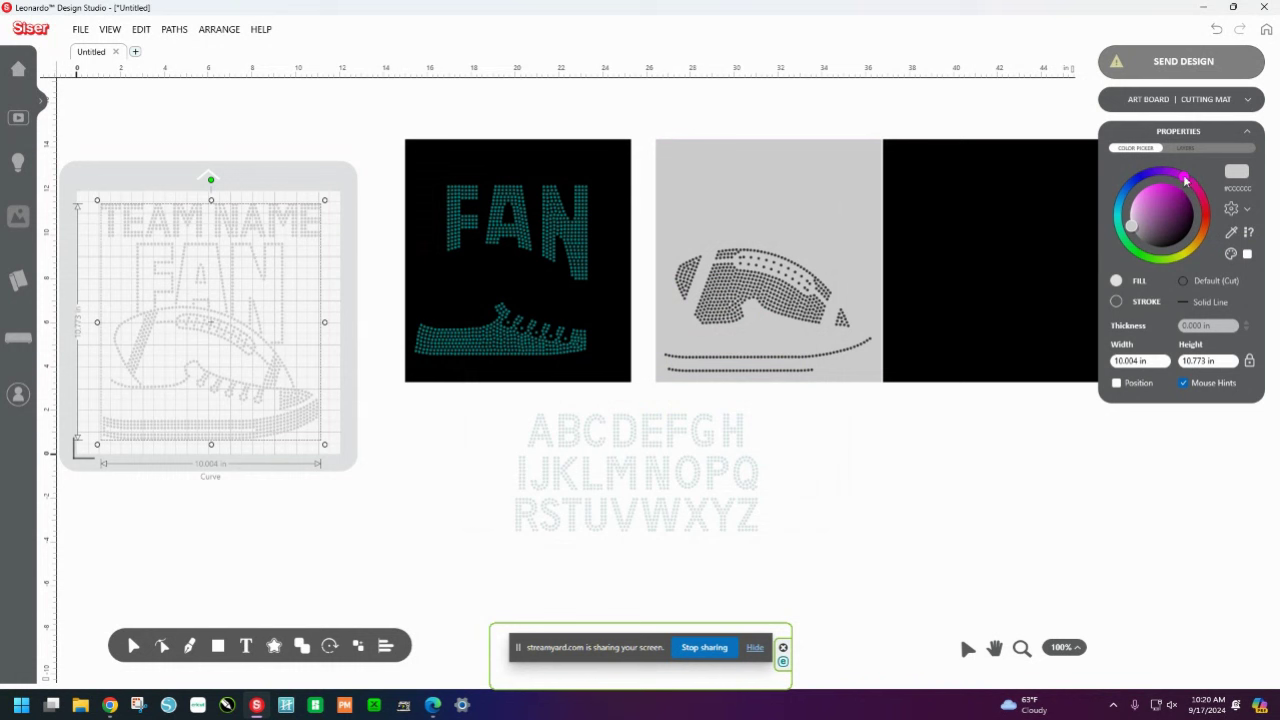
{"action": "mouse_move", "coordinate": [1182, 178]}
{"action": "left_mouse_down"}
{"action": "mouse_move", "coordinate": [1138, 182]}
{"action": "mouse_move", "coordinate": [1148, 176]}
{"action": "mouse_move", "coordinate": [1128, 251]}
{"action": "left_mouse_up"}
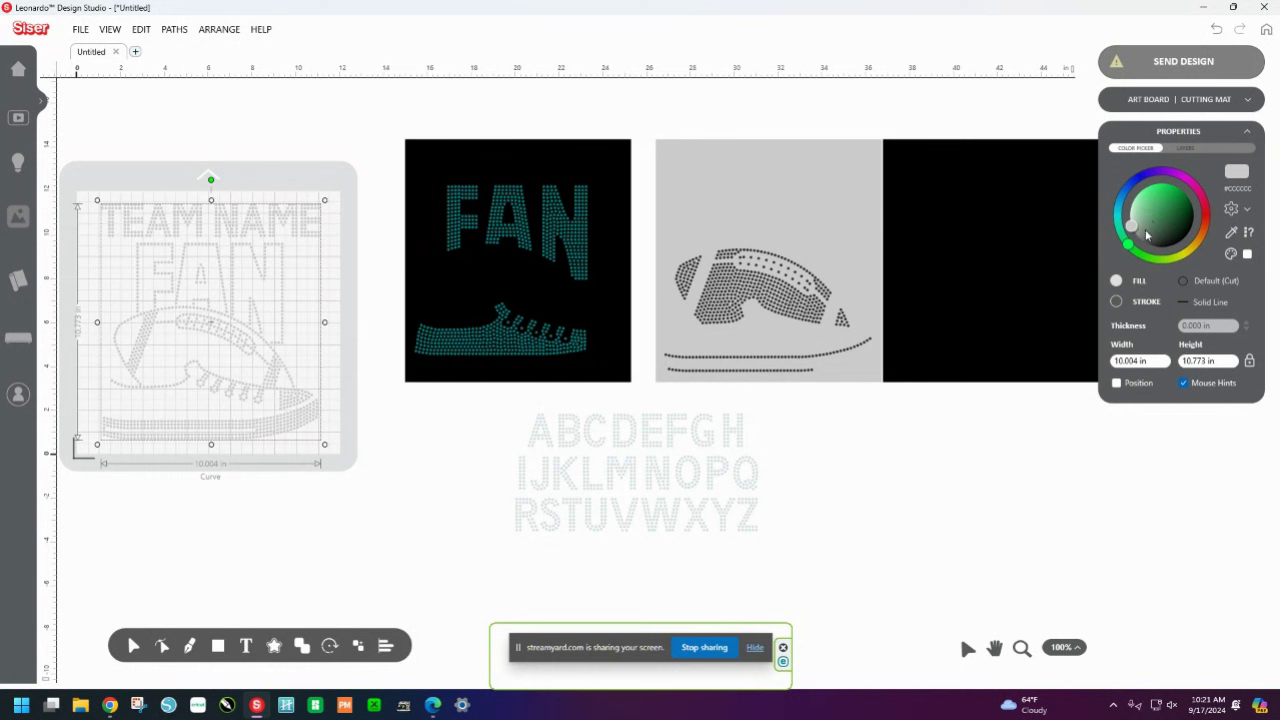
{"action": "mouse_move", "coordinate": [1131, 253]}
{"action": "left_mouse_down"}
{"action": "mouse_move", "coordinate": [1172, 262]}
{"action": "mouse_move", "coordinate": [1193, 246]}
{"action": "left_mouse_up"}
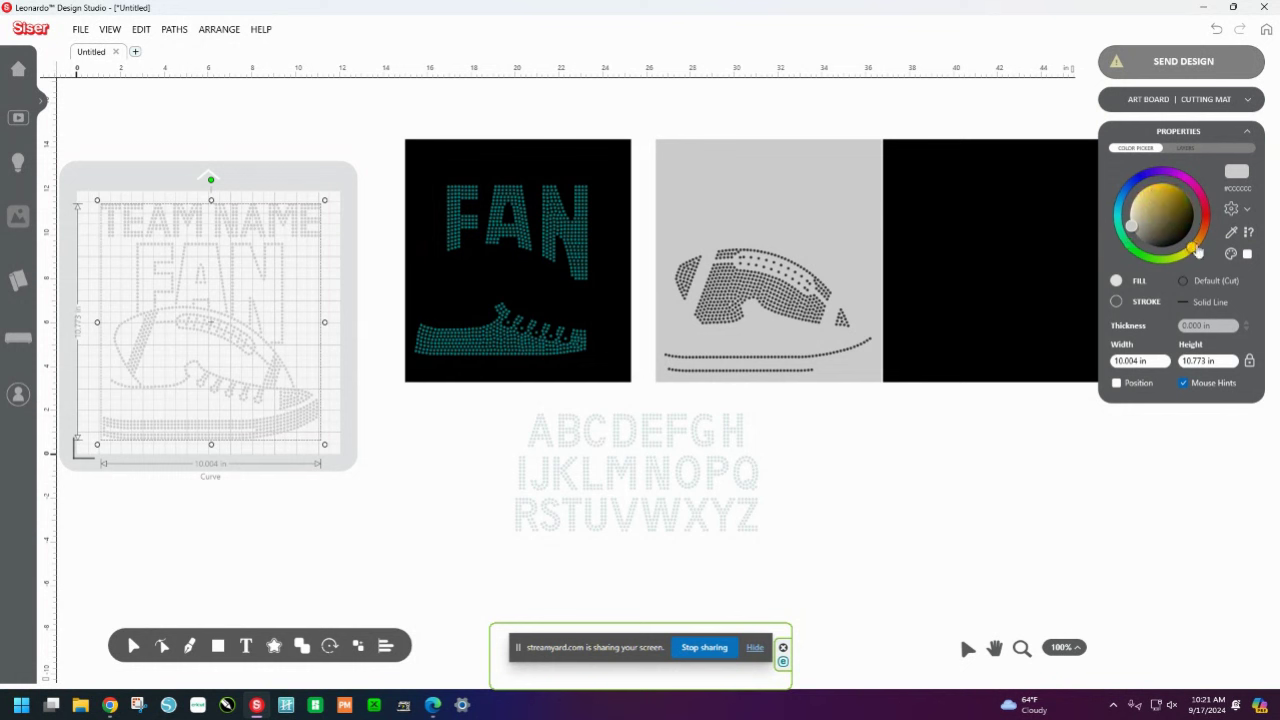
{"action": "mouse_move", "coordinate": [1192, 252]}
{"action": "left_mouse_down"}
{"action": "mouse_move", "coordinate": [1115, 216]}
{"action": "mouse_move", "coordinate": [1130, 183]}
{"action": "left_mouse_up"}
{"action": "mouse_move", "coordinate": [1132, 233]}
{"action": "left_mouse_down"}
{"action": "mouse_move", "coordinate": [1196, 224]}
{"action": "mouse_move", "coordinate": [1161, 207]}
{"action": "left_mouse_up"}
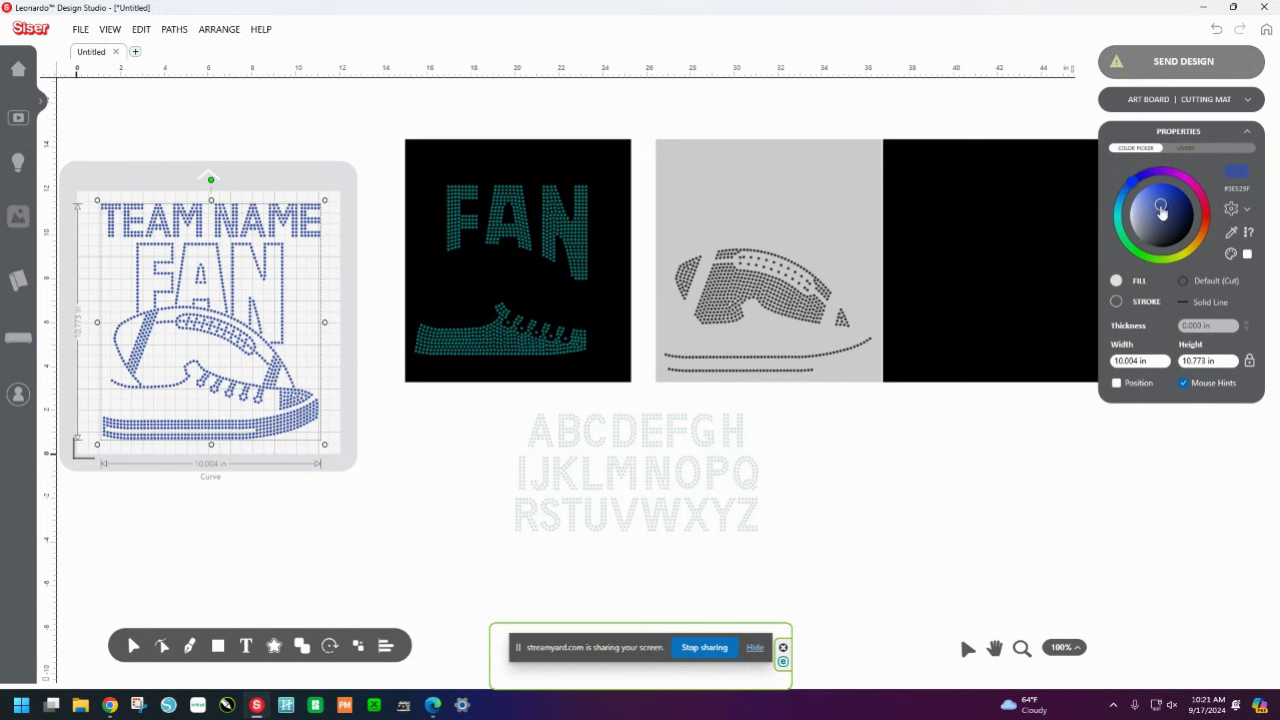
{"action": "left_click", "coordinate": [341, 517]}
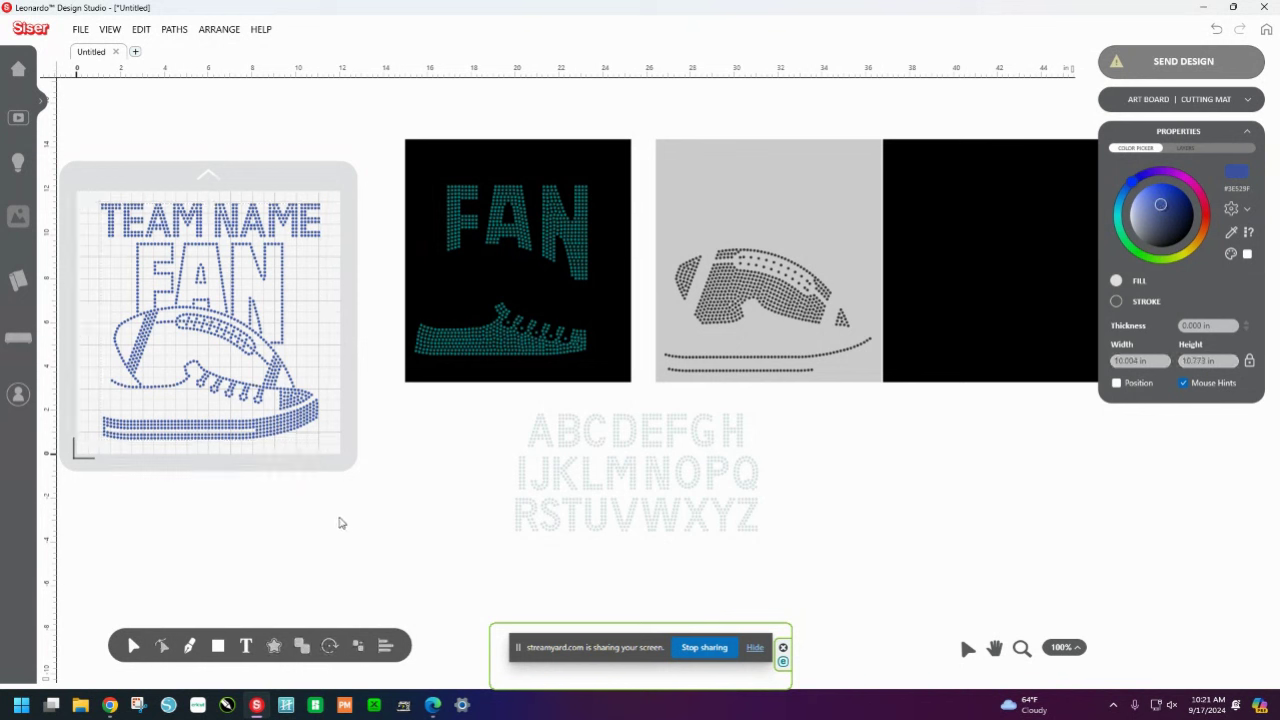
{"action": "left_click", "coordinate": [243, 426]}
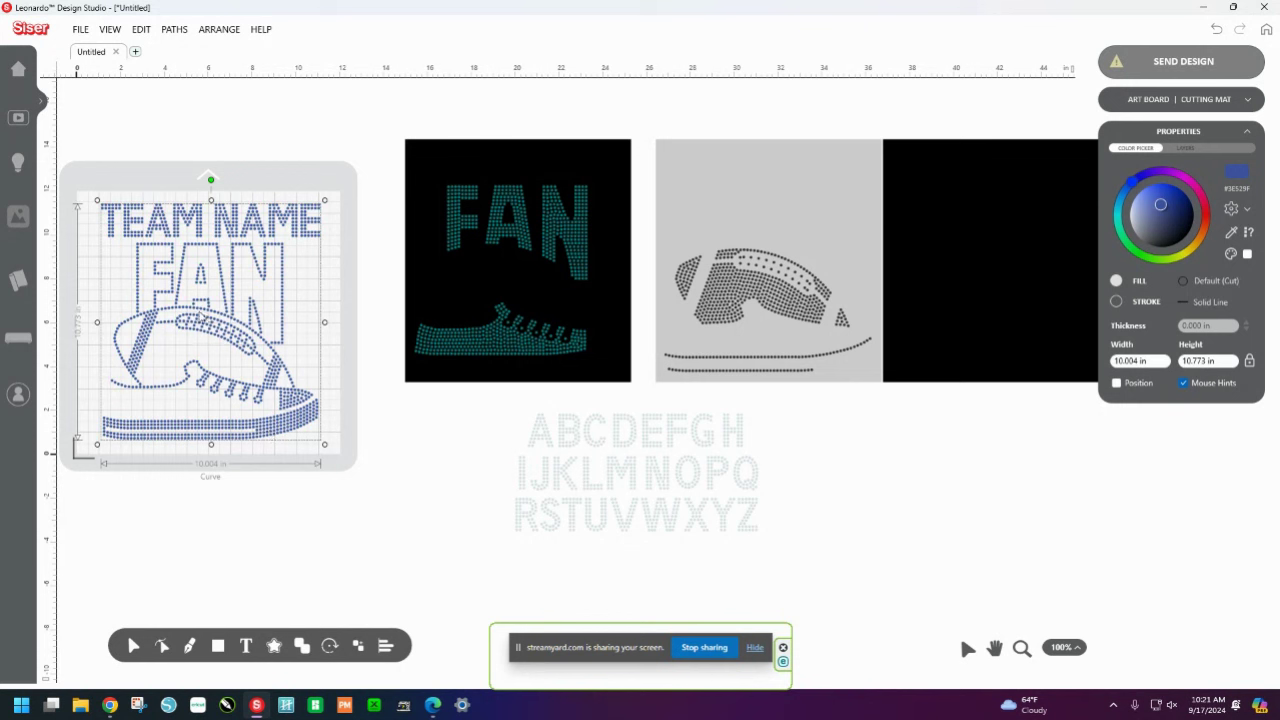
{"action": "right_click", "coordinate": [110, 212]}
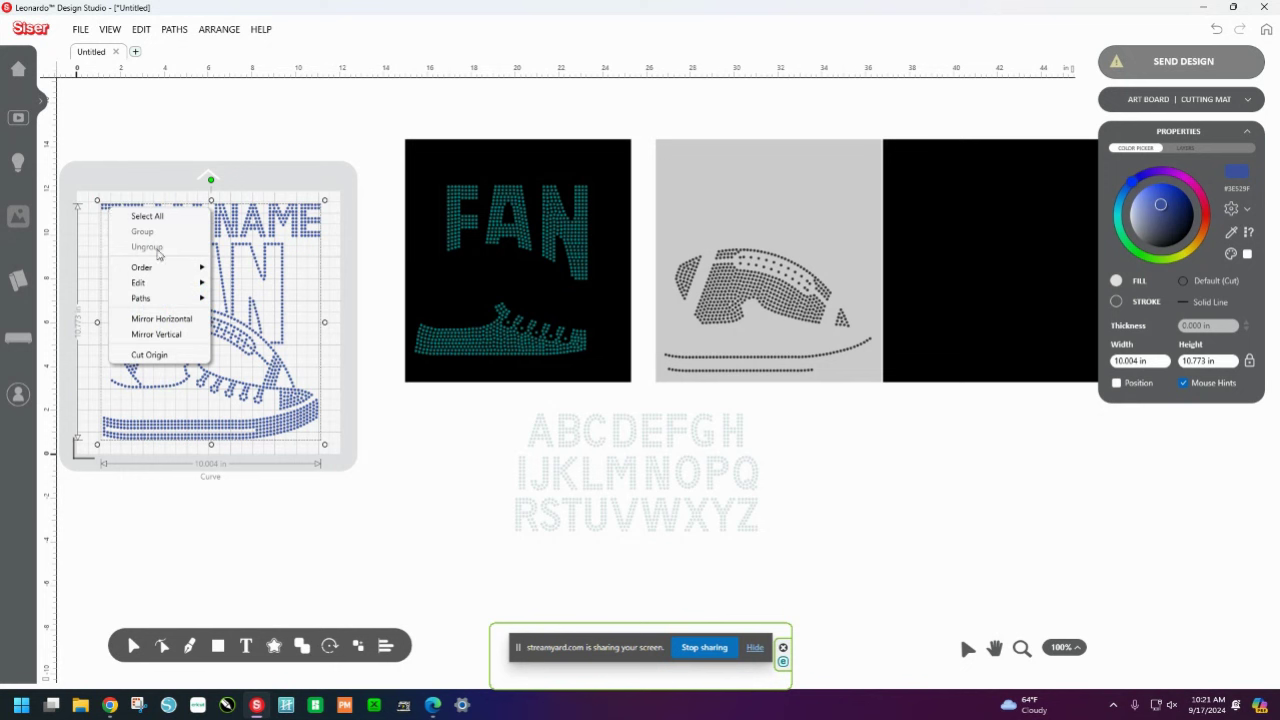
{"action": "left_click", "coordinate": [258, 232]}
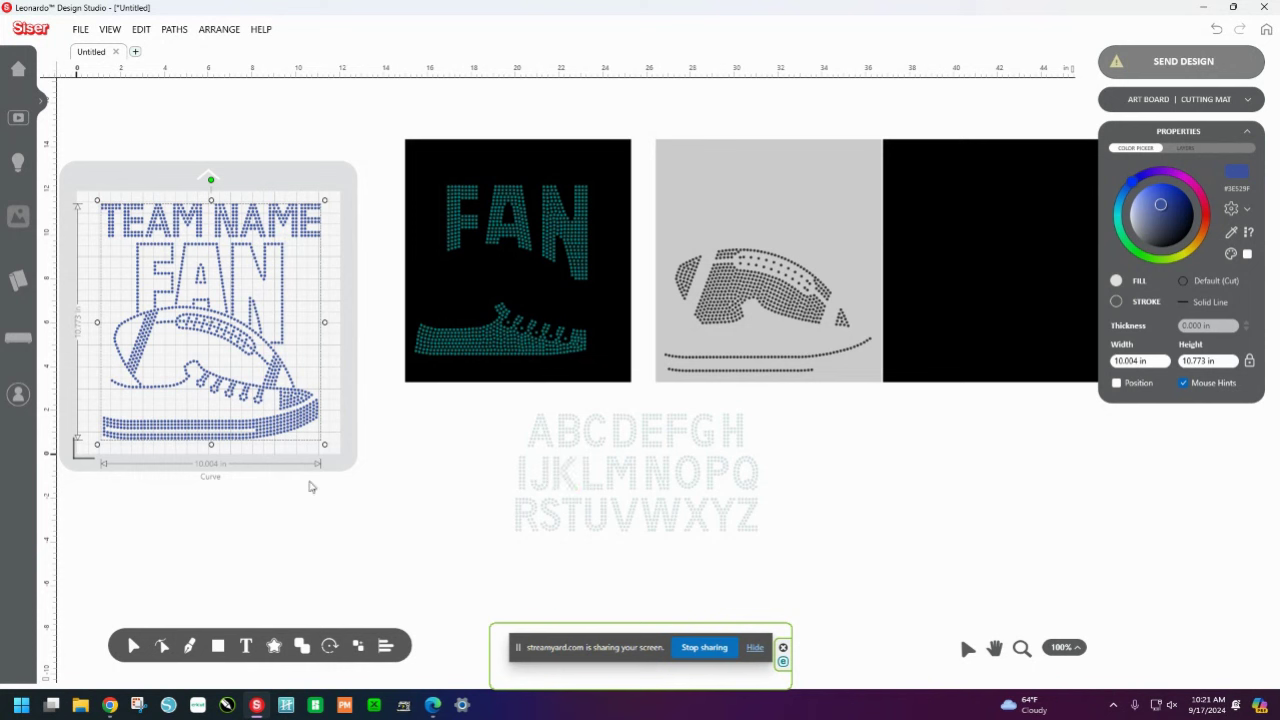
{"action": "mouse_move", "coordinate": [309, 652]}
{"action": "mouse_move", "coordinate": [220, 656]}
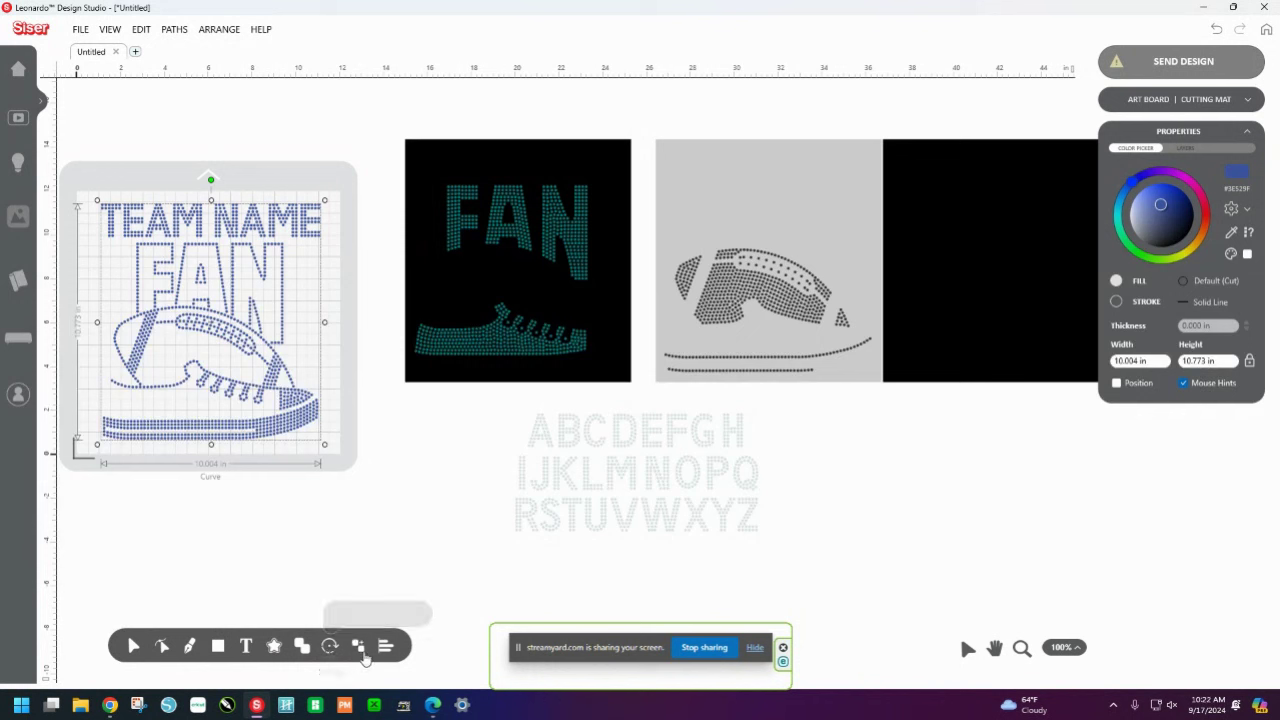
{"action": "mouse_move", "coordinate": [385, 652]}
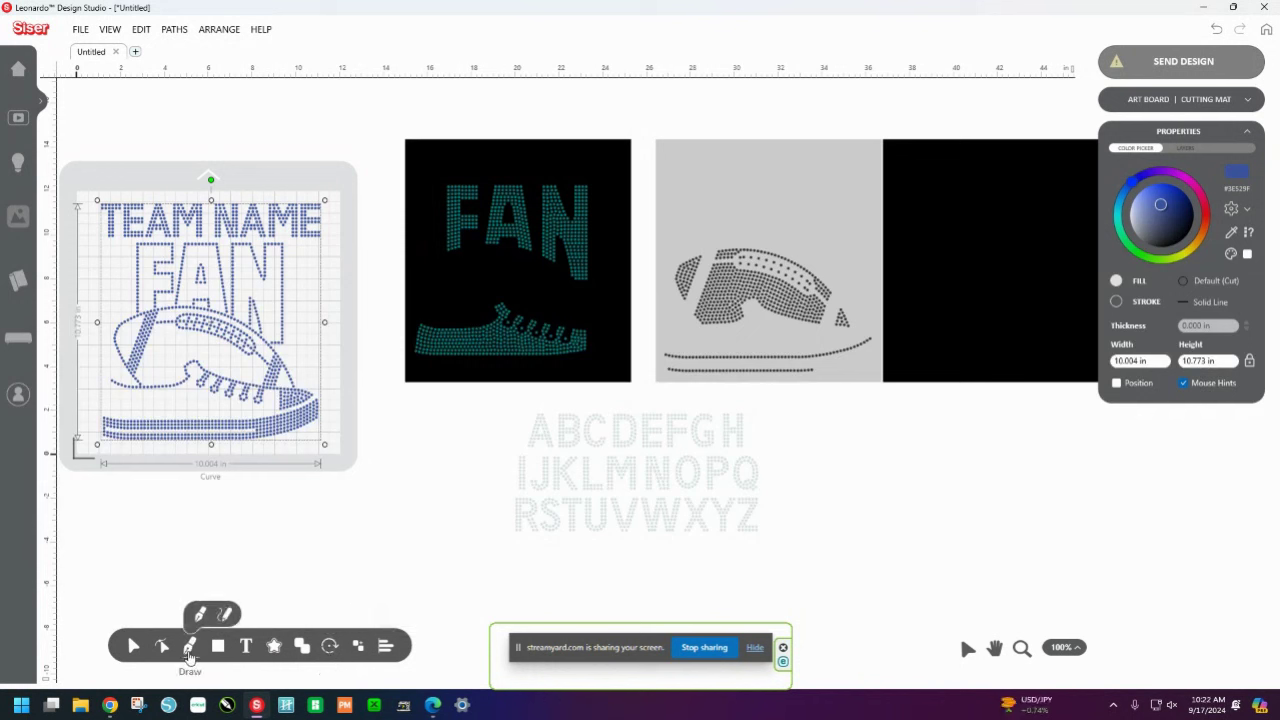
{"action": "mouse_move", "coordinate": [130, 652]}
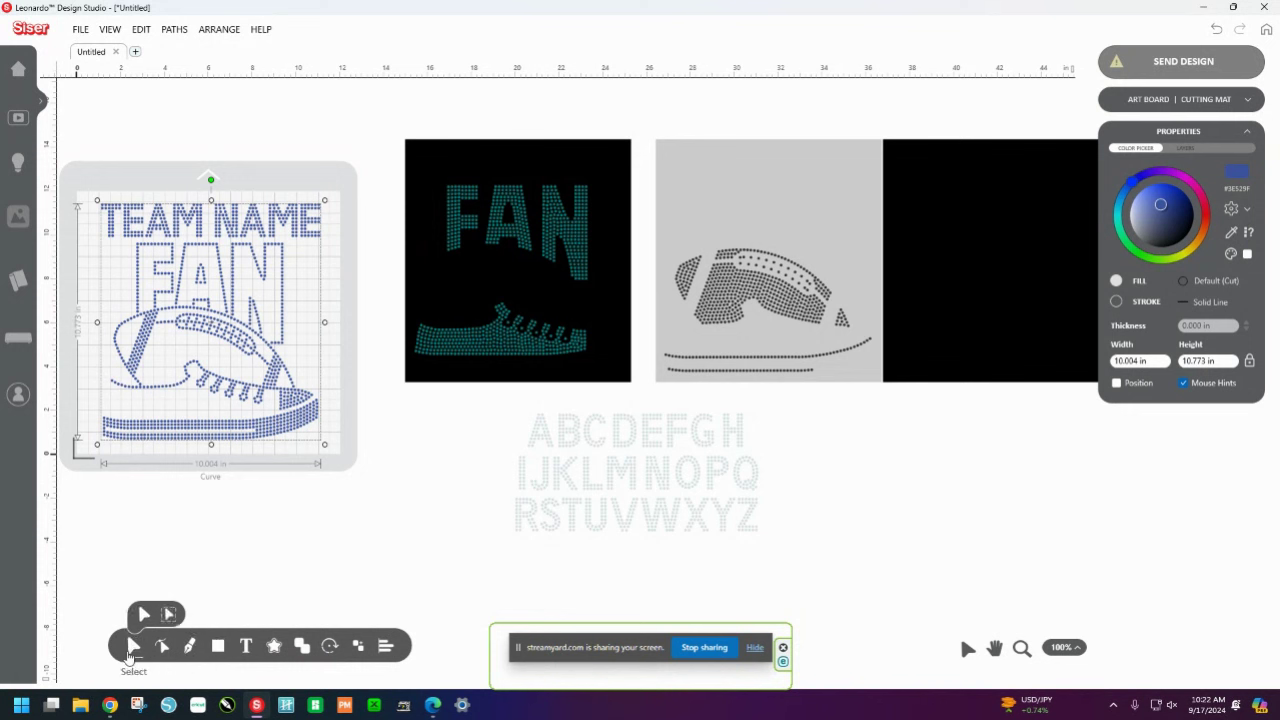
Draw a rectangle over the TEAM NAME line with the Square shape tool.
{"action": "left_click", "coordinate": [218, 655]}
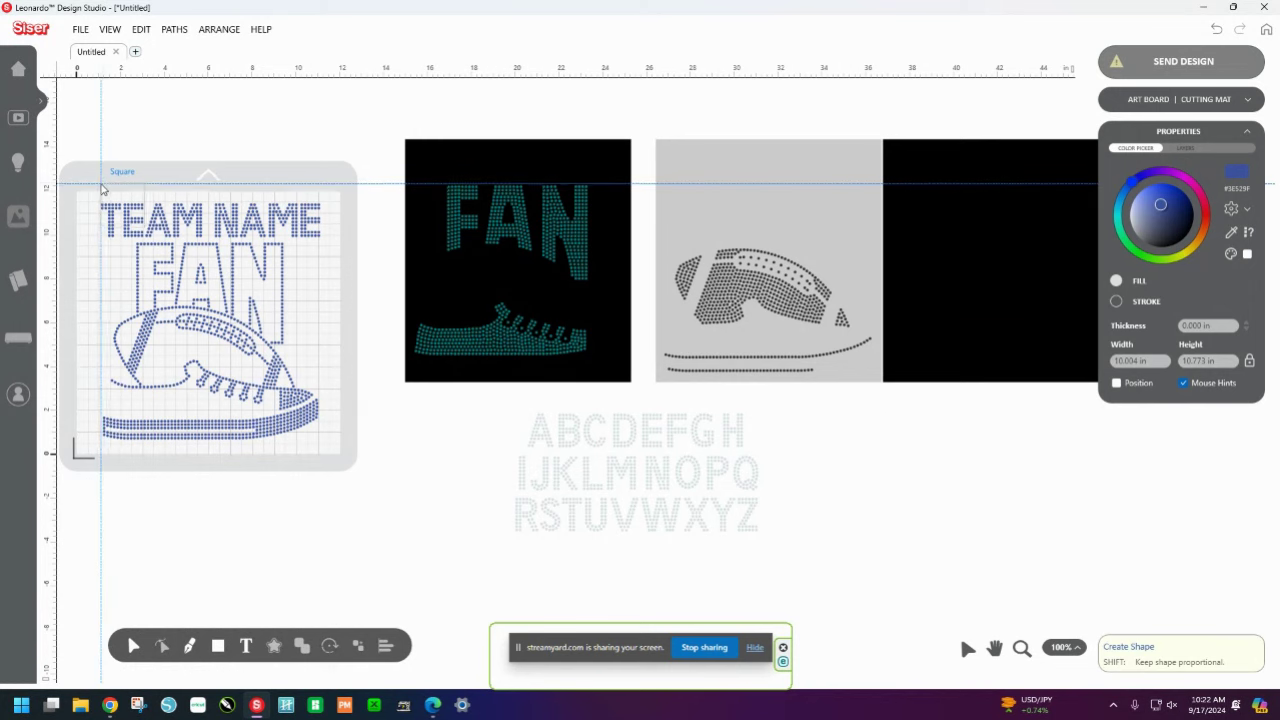
{"action": "left_click", "coordinate": [220, 650]}
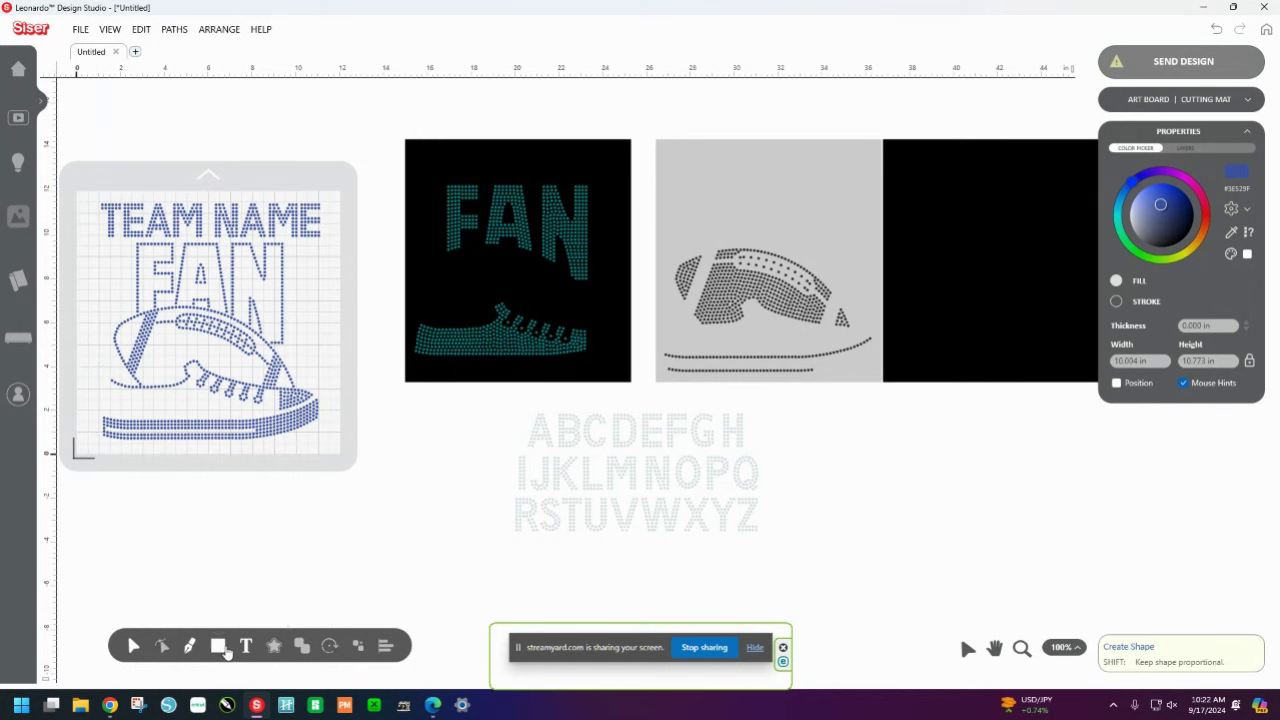
{"action": "left_click", "coordinate": [174, 29]}
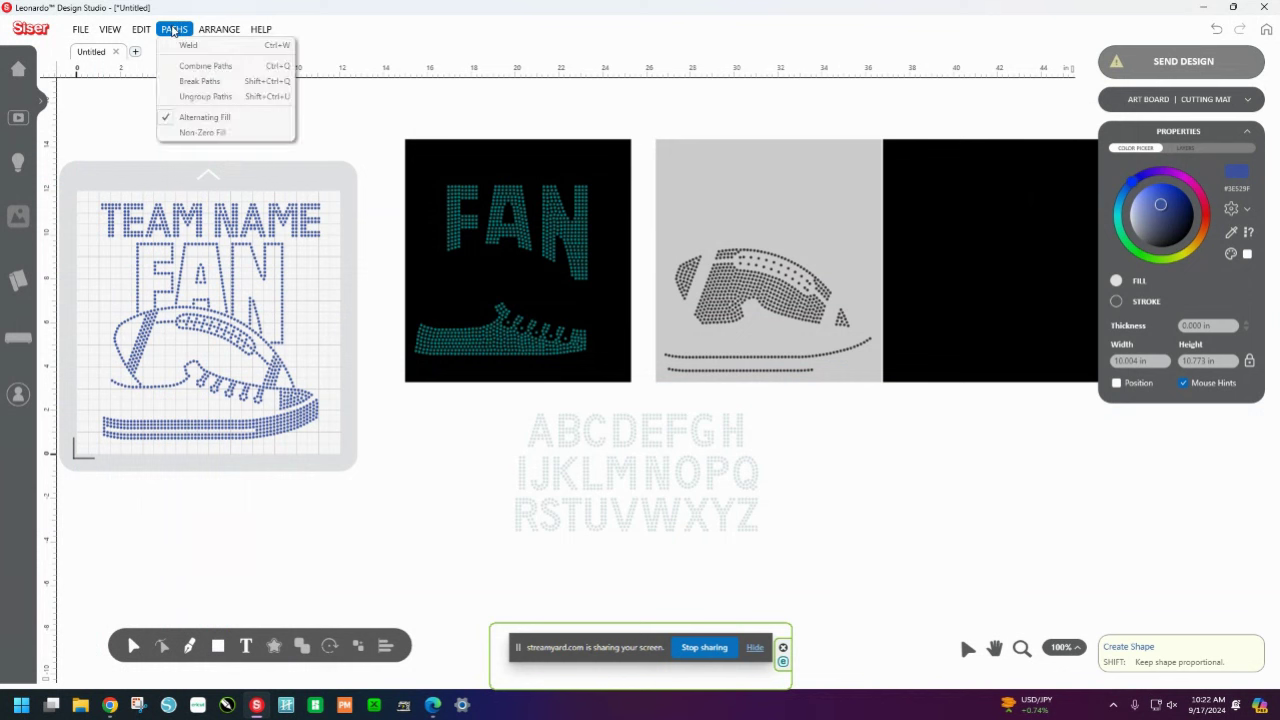
{"action": "left_click", "coordinate": [218, 646]}
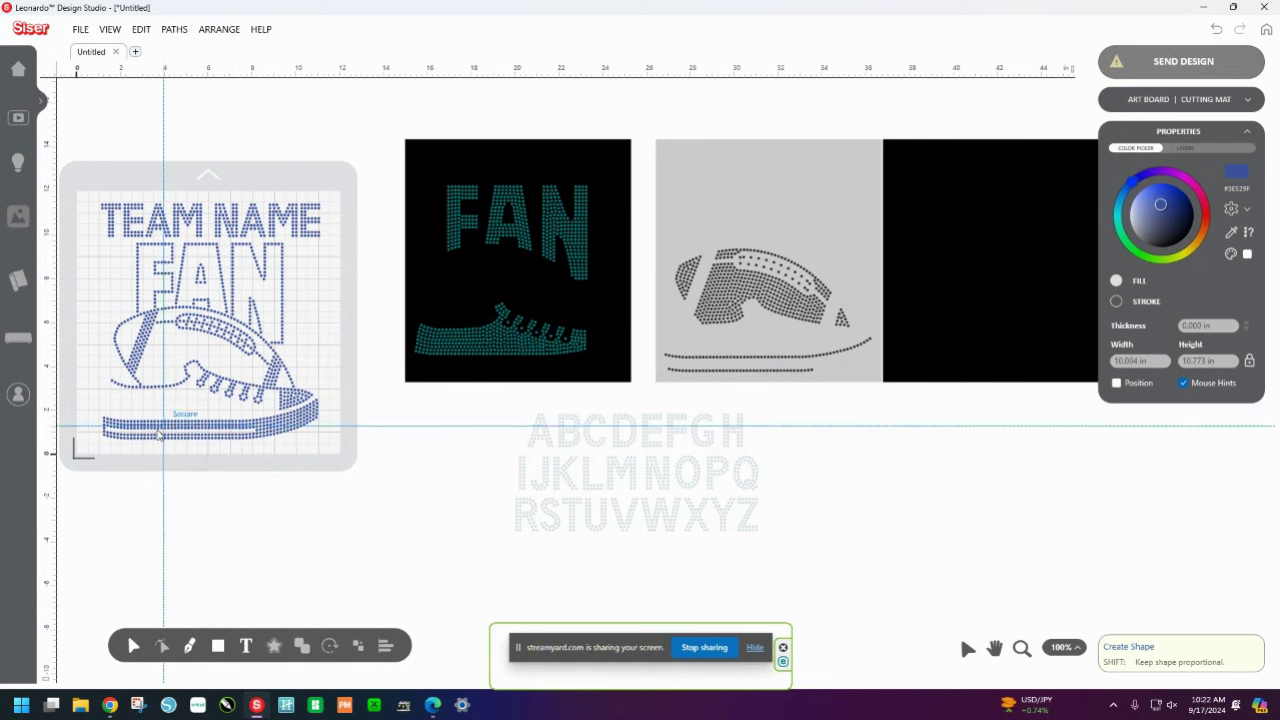
{"action": "left_click_drag", "start_coordinate": [89, 187], "coordinate": [340, 245]}
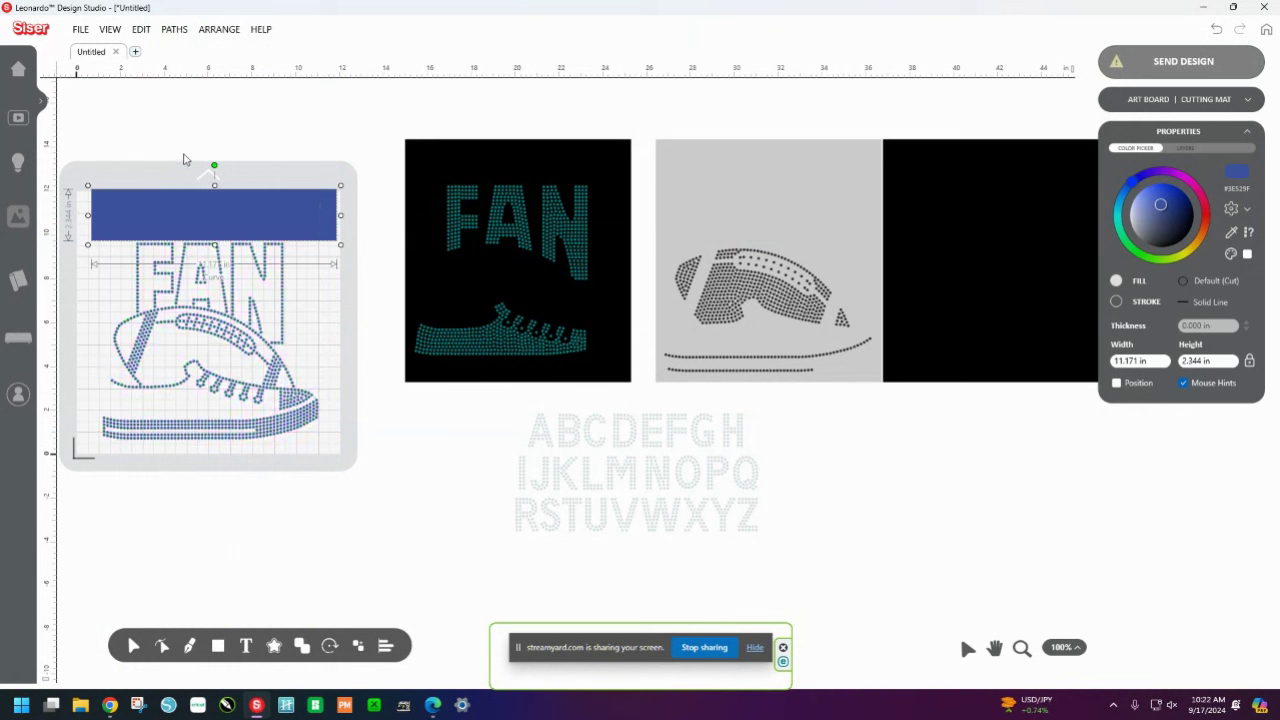
Move the rectangle off the design to the top of the canvas, then select the FAN design.
{"action": "left_click_drag", "start_coordinate": [110, 187], "coordinate": [270, 103]}
{"action": "left_click", "coordinate": [116, 213]}
{"action": "left_click", "coordinate": [178, 33]}
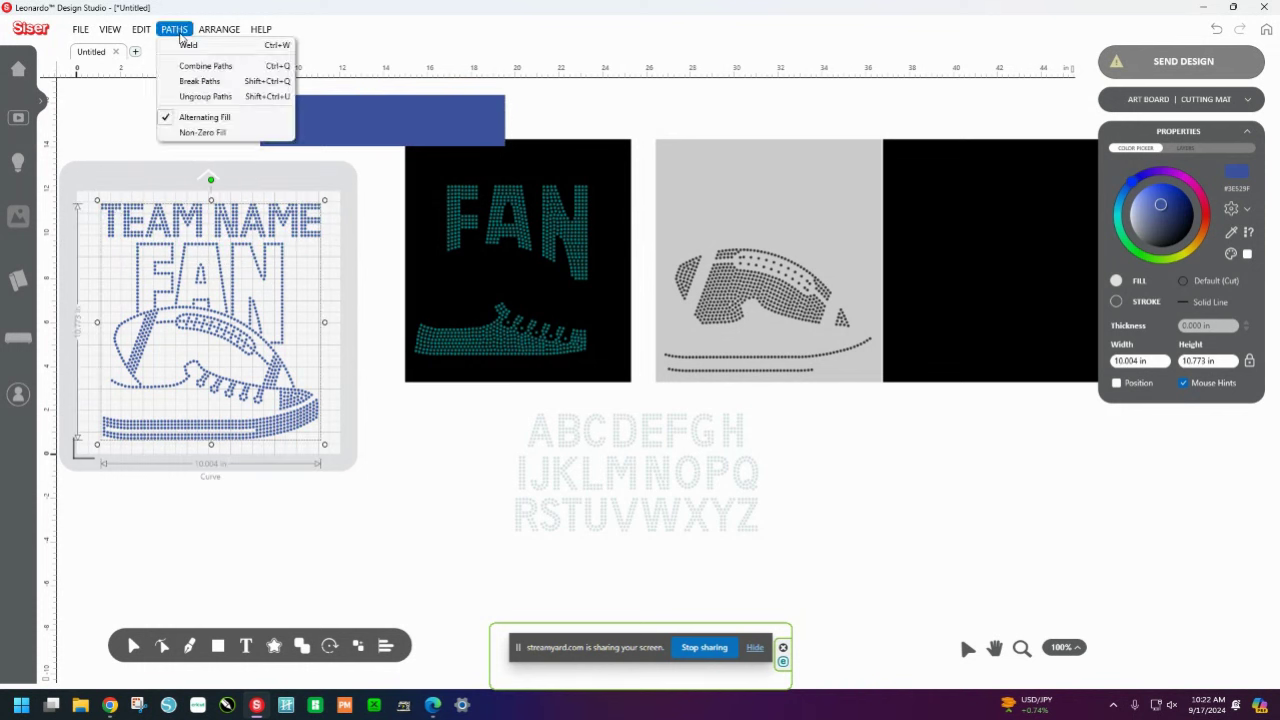
Ungroup the FAN design's paths and confirm single rhinestones now select individually.
{"action": "left_click", "coordinate": [181, 97]}
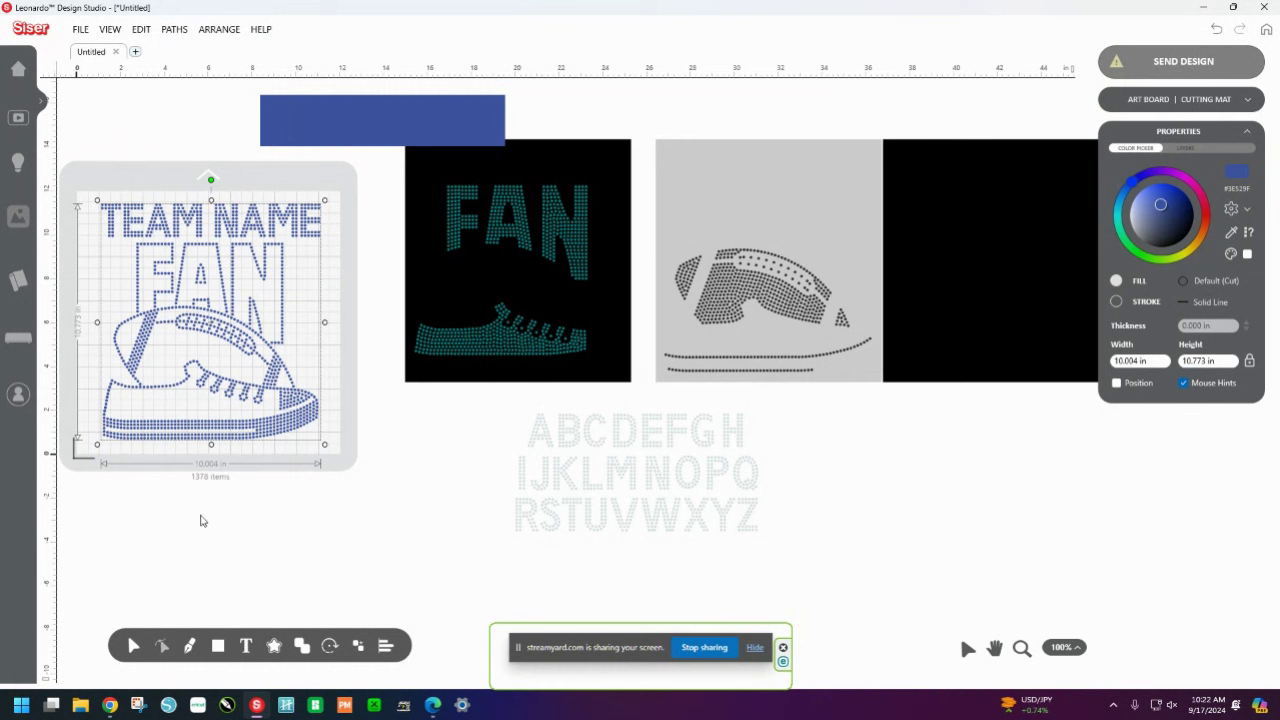
{"action": "left_click", "coordinate": [202, 521]}
{"action": "left_click", "coordinate": [212, 436]}
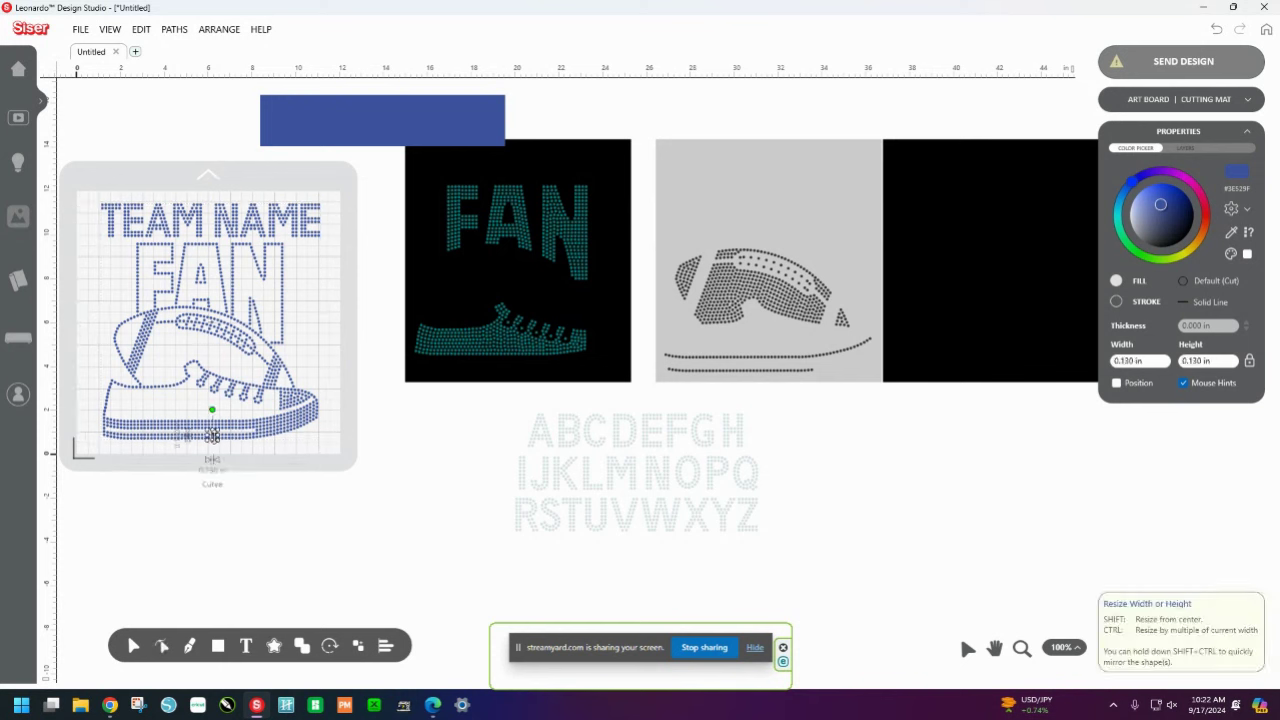
{"action": "left_click", "coordinate": [211, 517]}
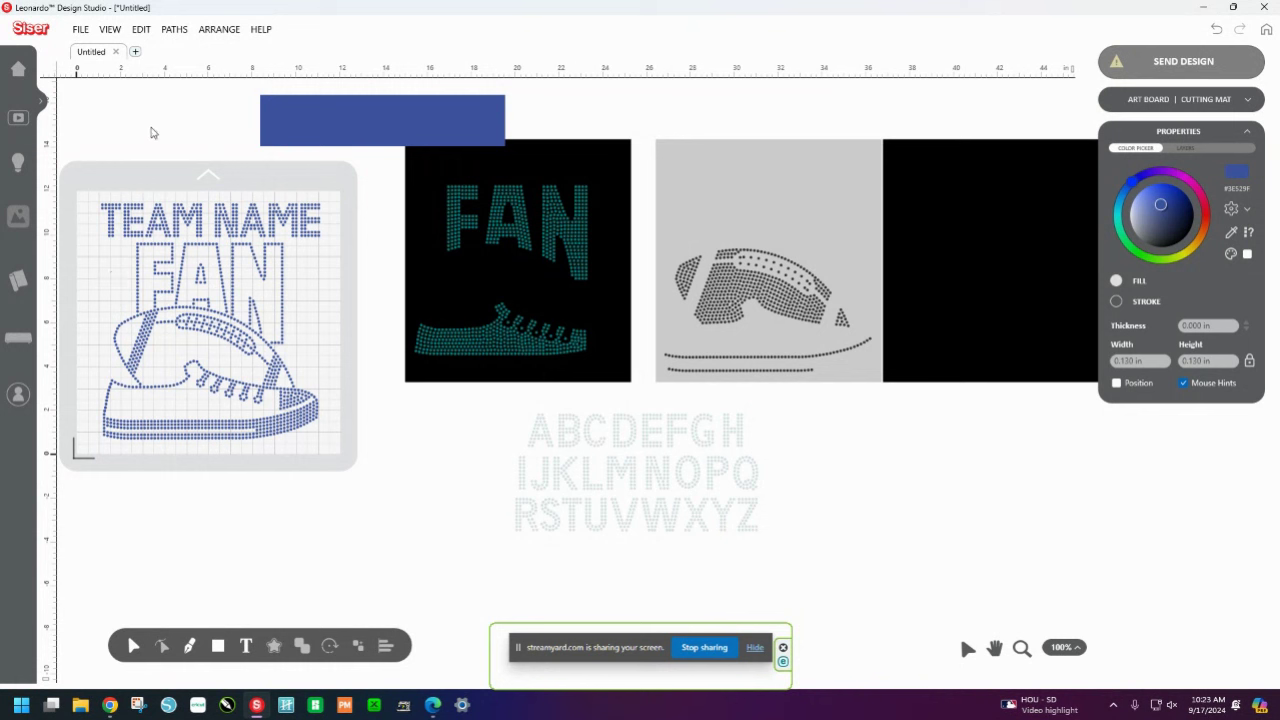
{"action": "left_click", "coordinate": [141, 29]}
Select the whole design, nudge it slightly, and ungroup its paths.
{"action": "left_click", "coordinate": [147, 55]}
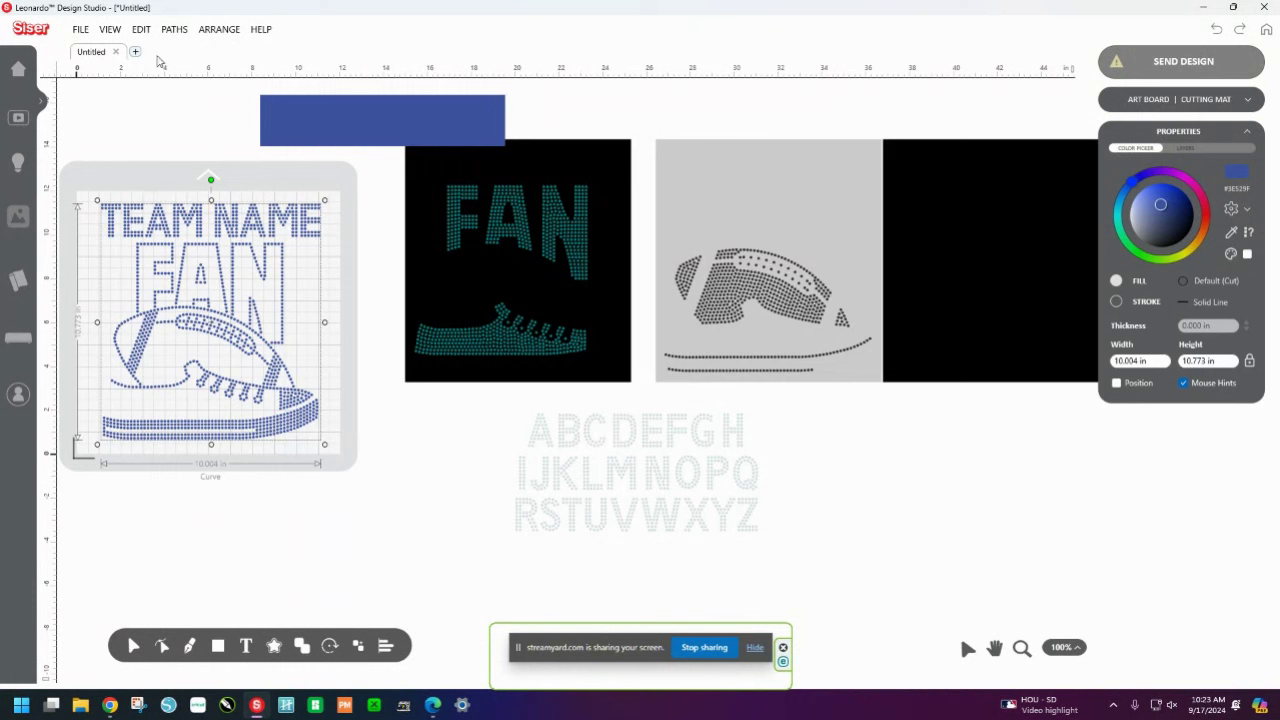
{"action": "mouse_move", "coordinate": [195, 224]}
{"action": "left_mouse_down"}
{"action": "mouse_move", "coordinate": [187, 210]}
{"action": "mouse_move", "coordinate": [190, 228]}
{"action": "left_mouse_up"}
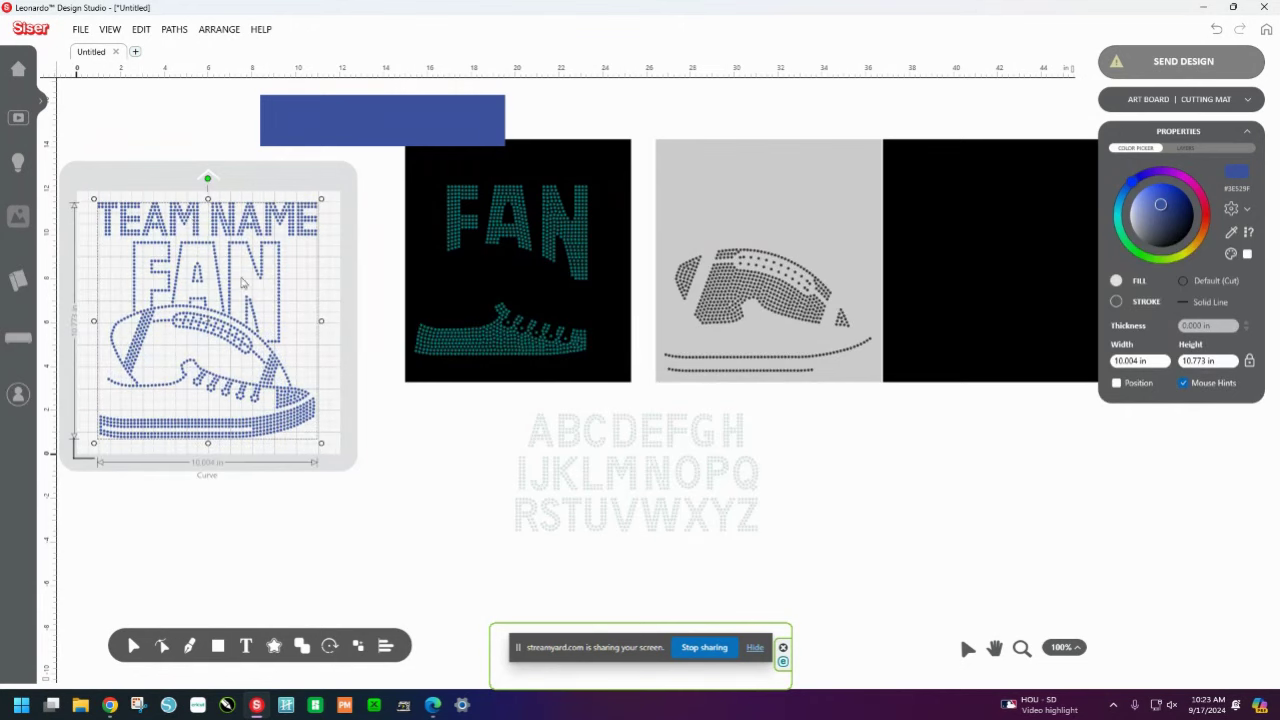
{"action": "left_click", "coordinate": [178, 30]}
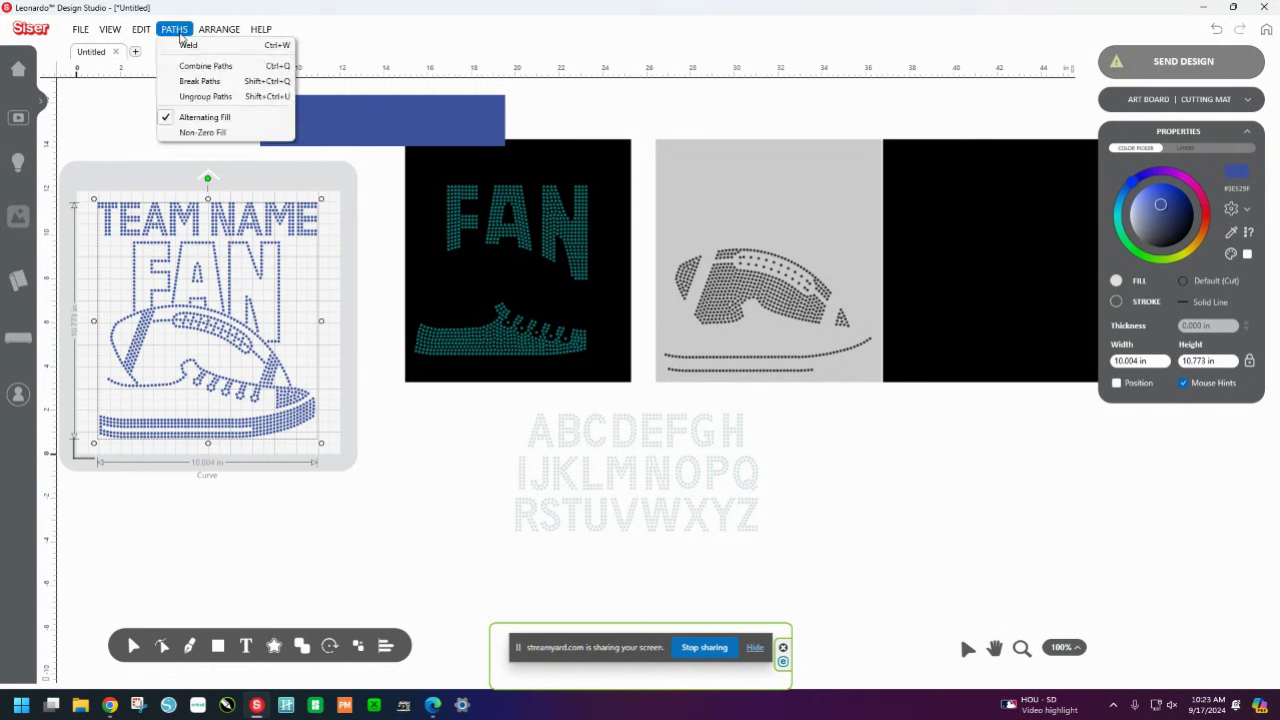
{"action": "left_click", "coordinate": [239, 99]}
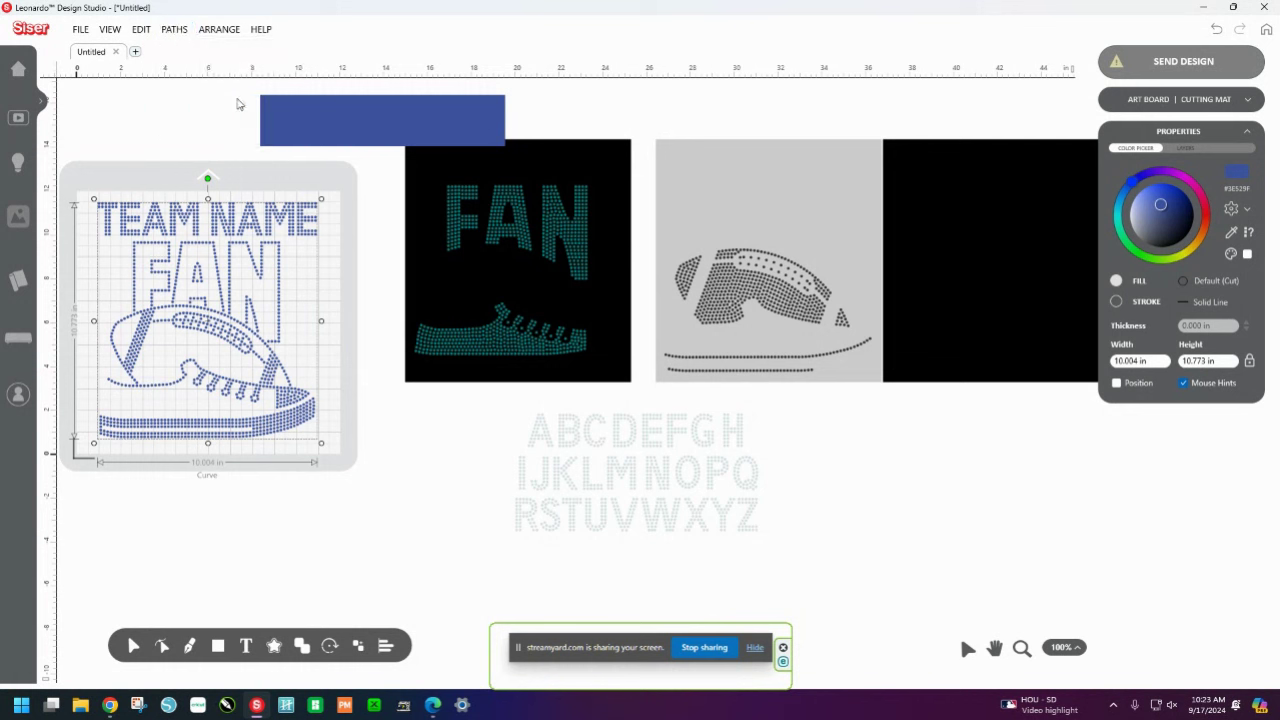
Marquee-select the TEAM NAME rhinestone line and drag it off the mat below.
{"action": "left_click", "coordinate": [139, 123]}
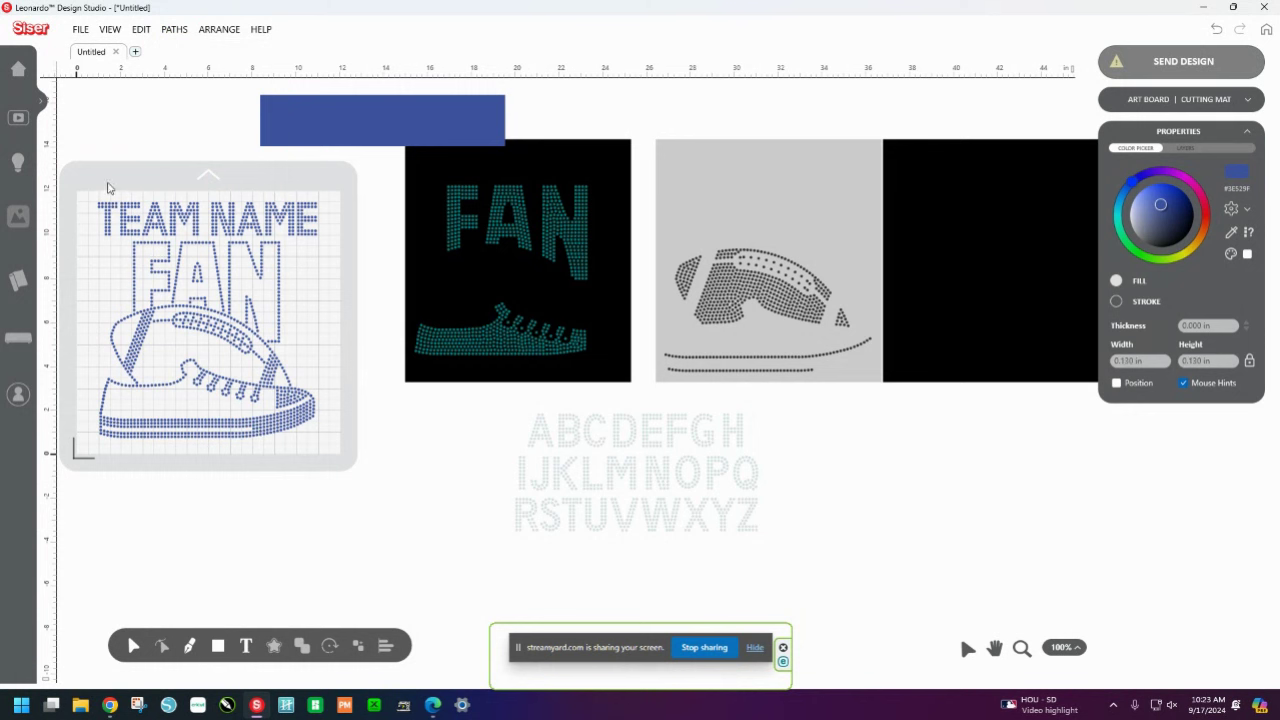
{"action": "left_click_drag", "start_coordinate": [86, 177], "coordinate": [340, 244]}
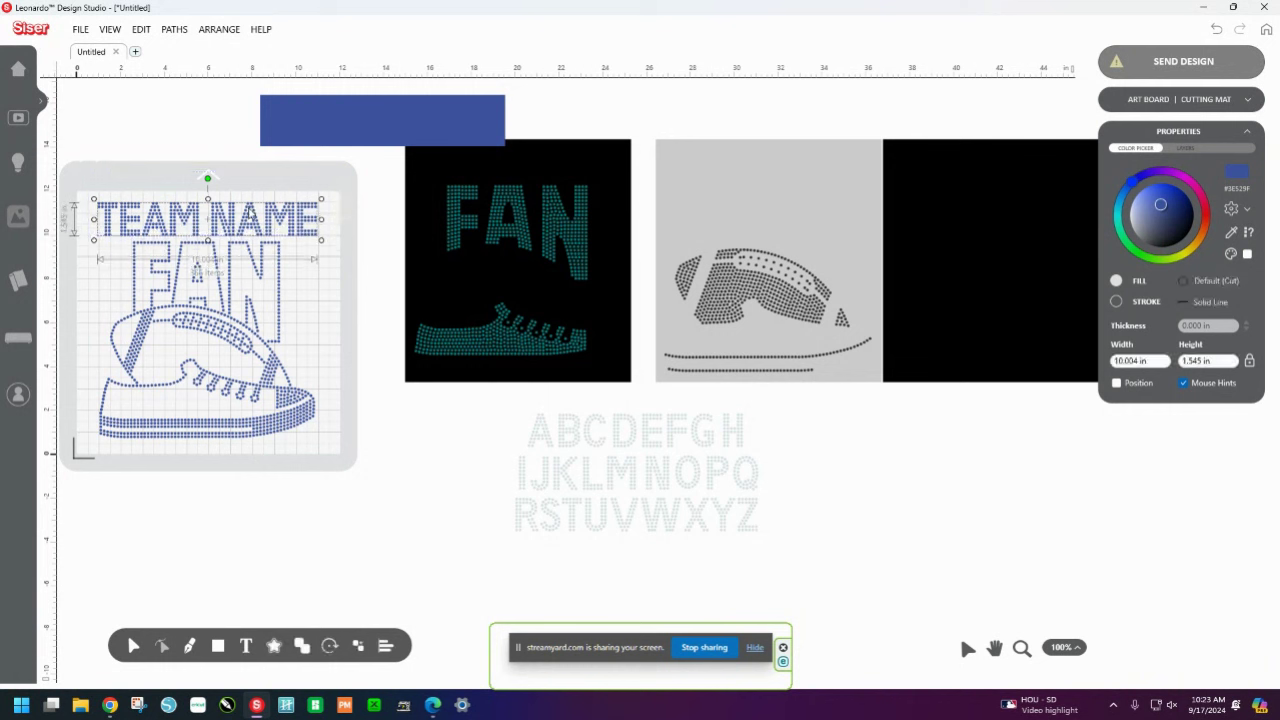
{"action": "left_click_drag", "start_coordinate": [229, 222], "coordinate": [325, 537]}
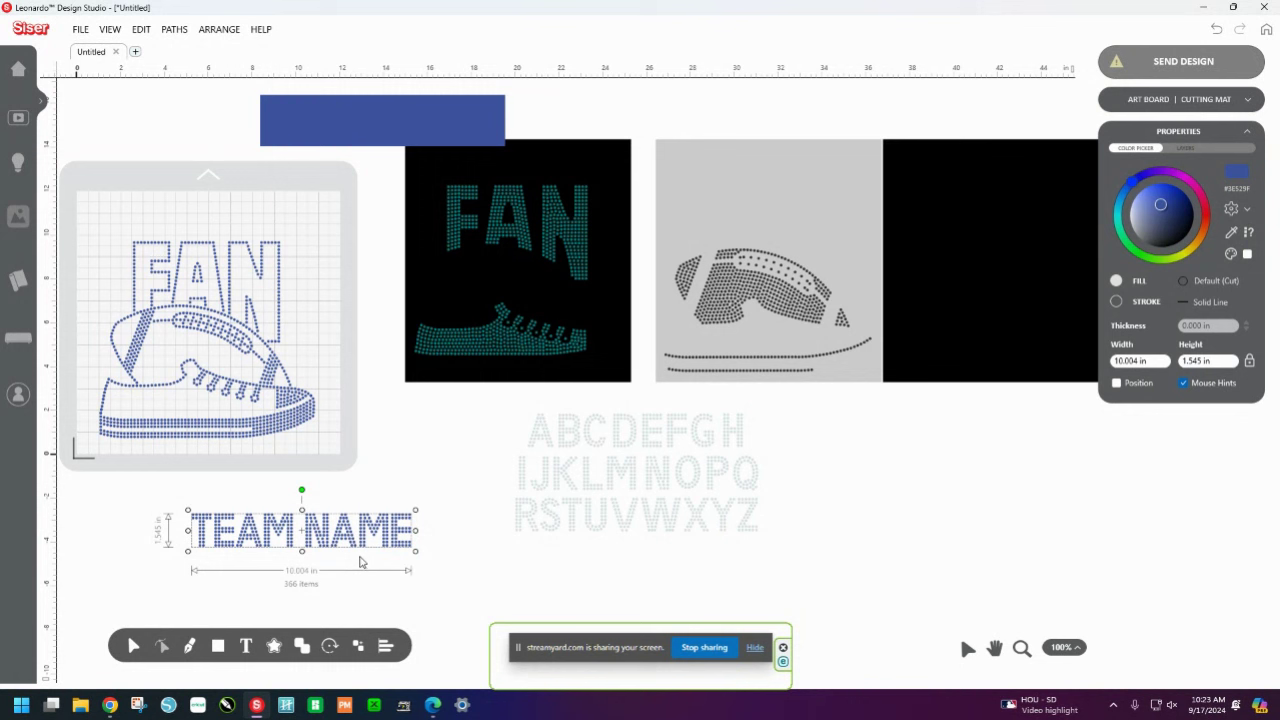
Place the rhinestone letters S, A, I, N and T across the top of the mat.
{"action": "left_click", "coordinate": [314, 603]}
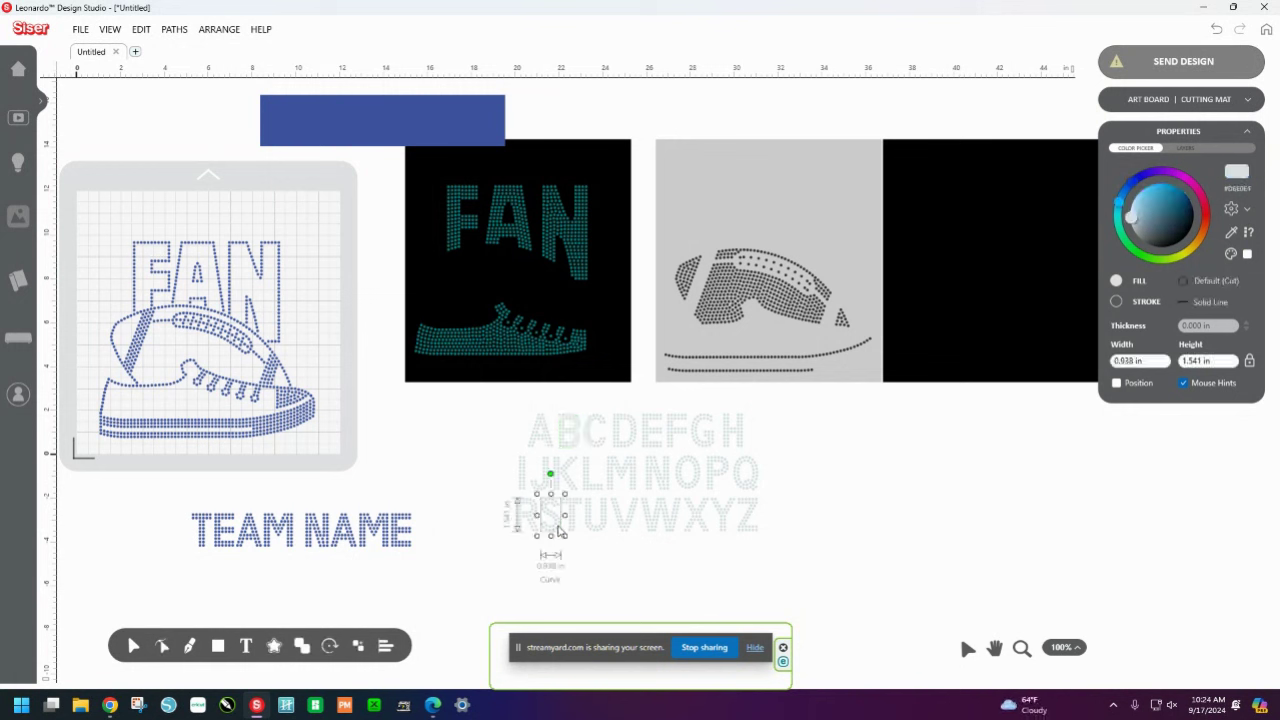
{"action": "left_click_drag", "start_coordinate": [558, 530], "coordinate": [141, 232]}
{"action": "left_click", "coordinate": [548, 440]}
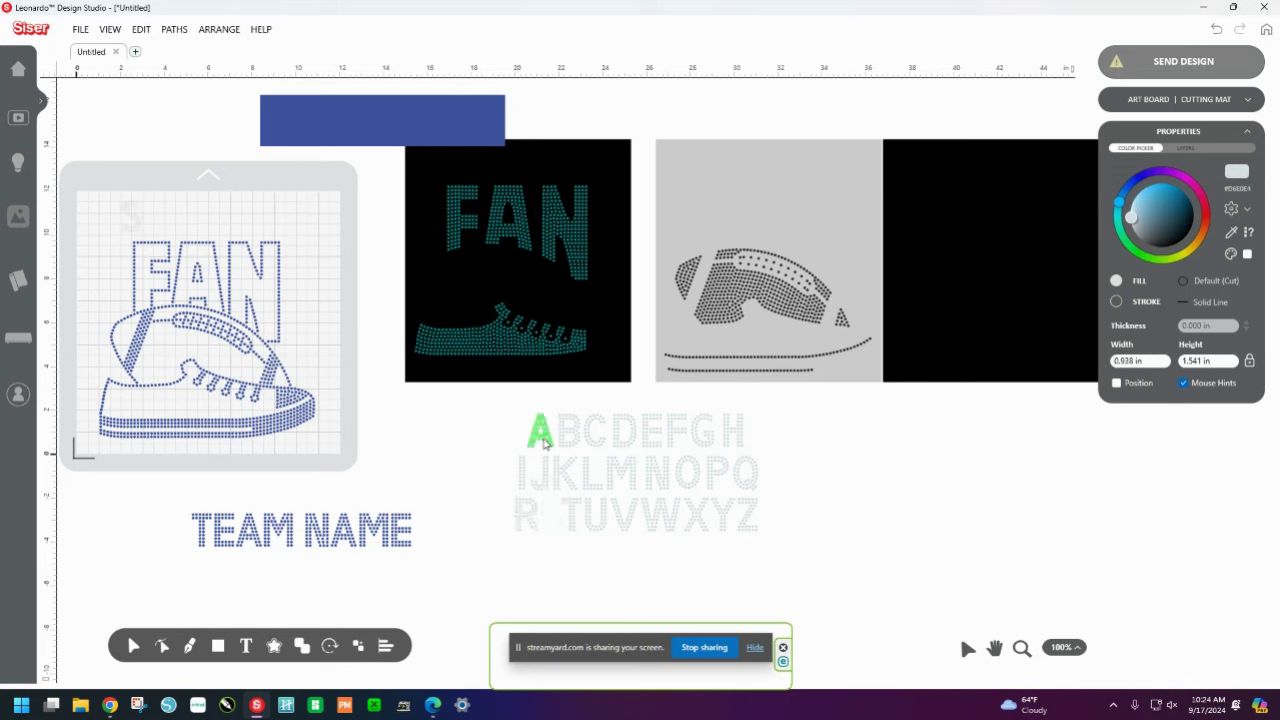
{"action": "left_click", "coordinate": [165, 230]}
{"action": "left_click", "coordinate": [185, 220]}
{"action": "left_click_drag", "start_coordinate": [205, 225], "coordinate": [206, 224]}
{"action": "left_click_drag", "start_coordinate": [588, 512], "coordinate": [238, 217]}
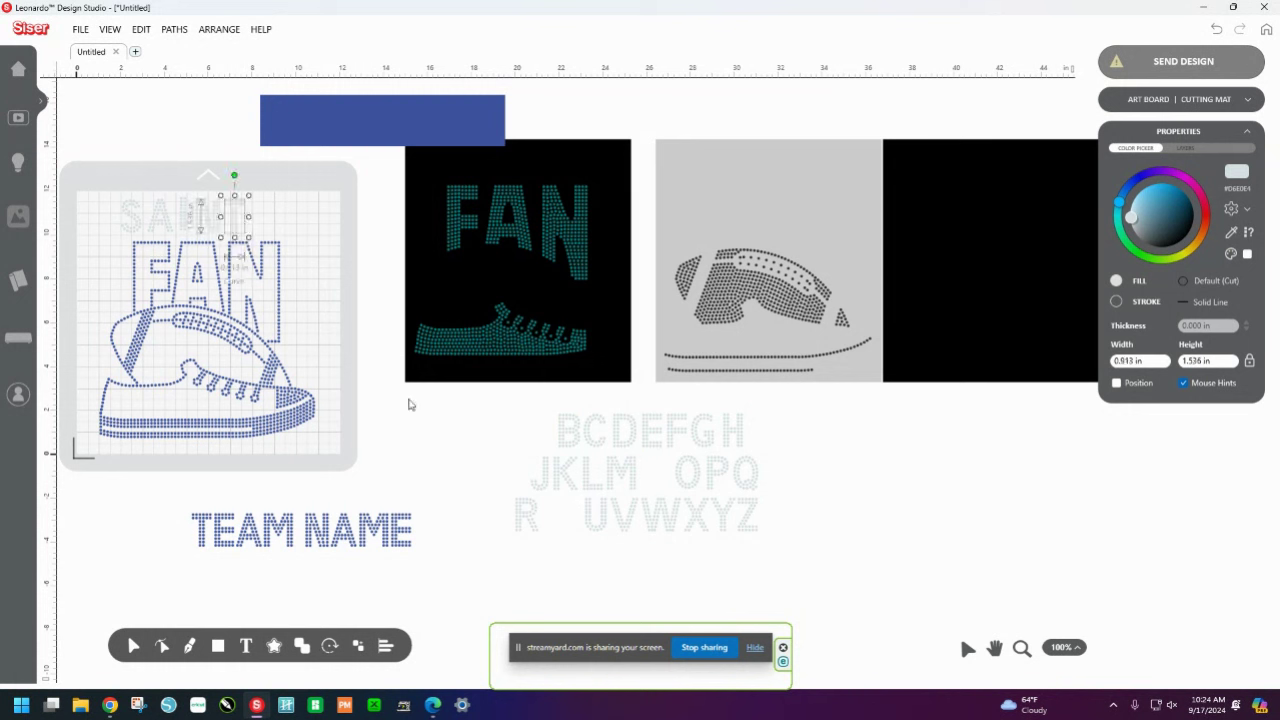
Duplicate the S of SAINT and place the copy at the end to read SAINTS.
{"action": "left_click", "coordinate": [136, 228]}
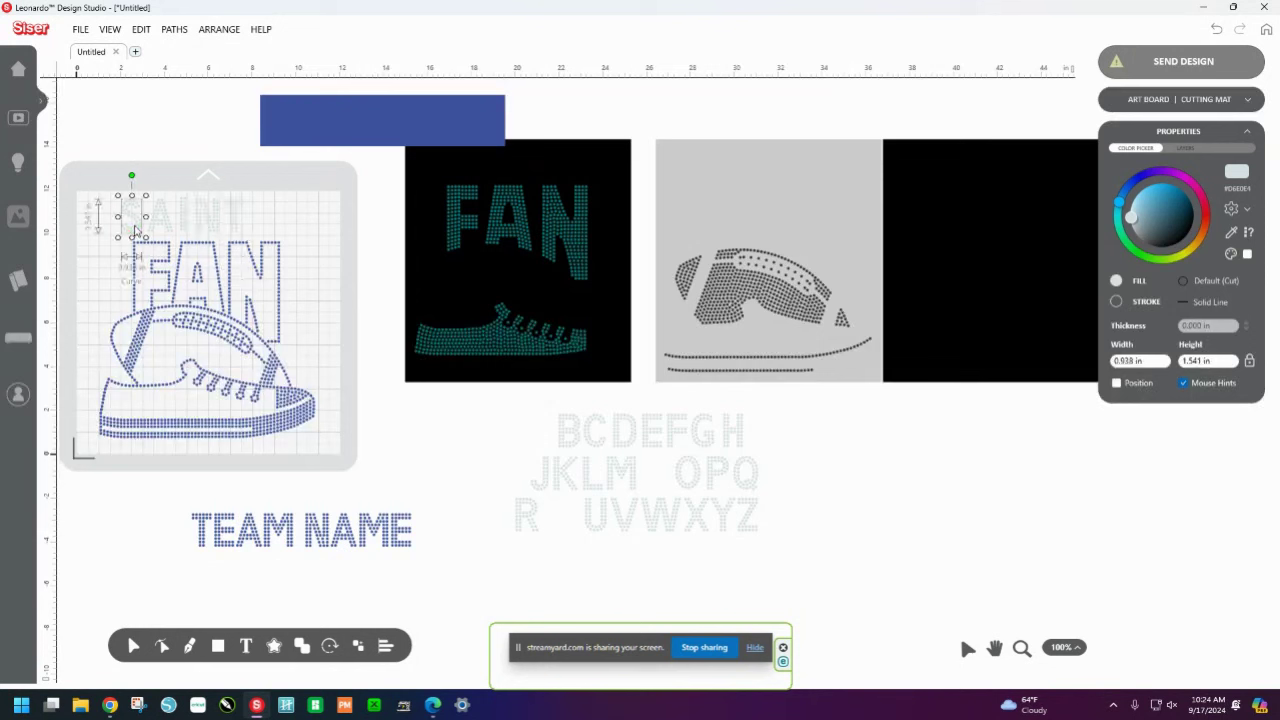
{"action": "right_click", "coordinate": [136, 230]}
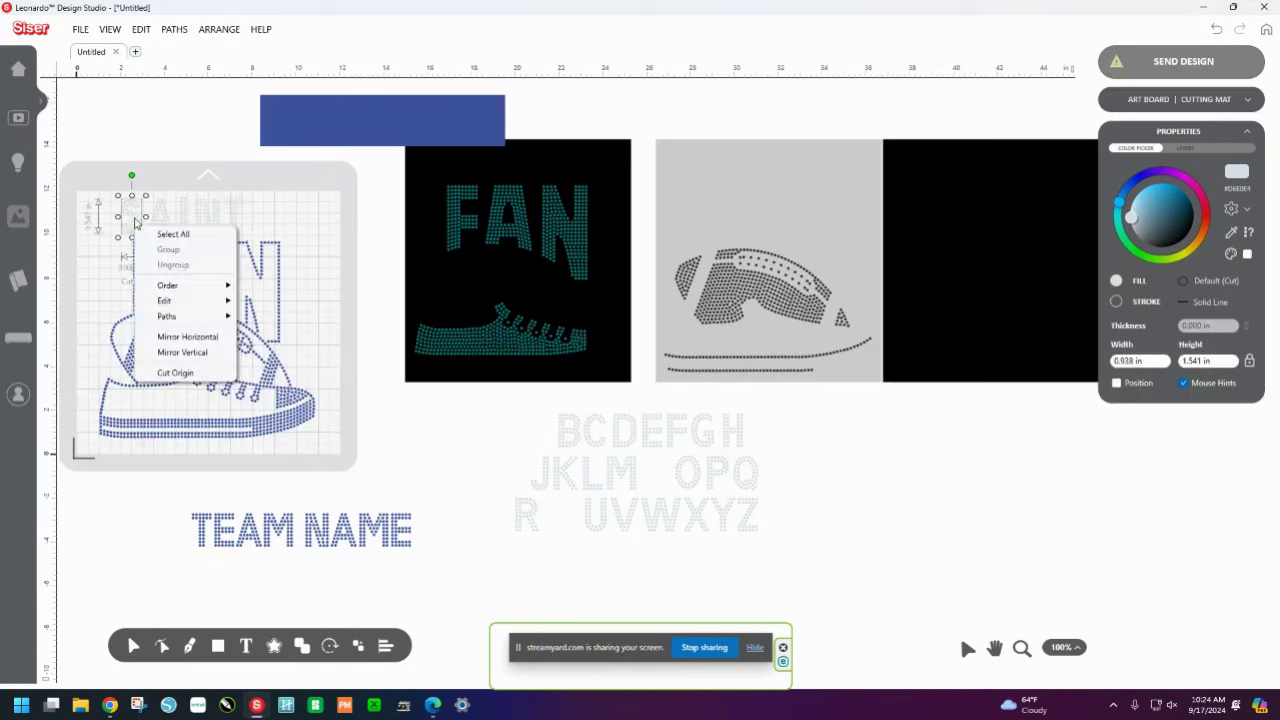
{"action": "left_click", "coordinate": [130, 214]}
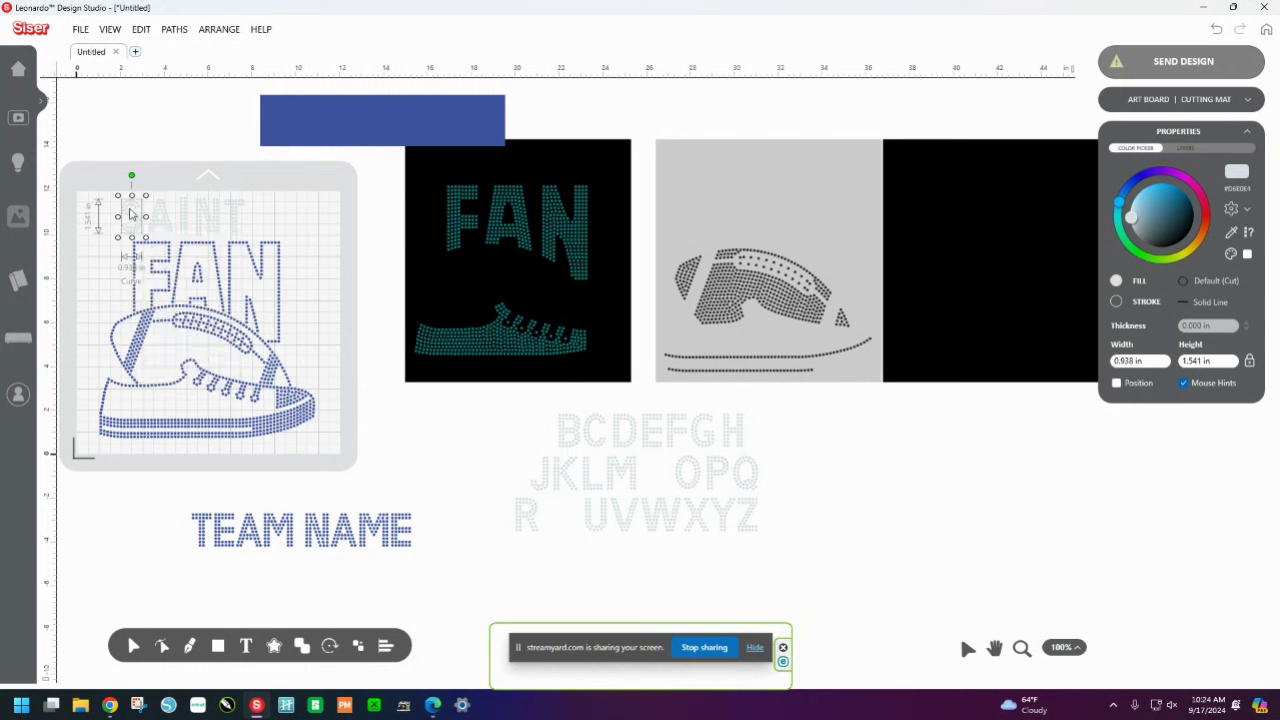
{"action": "left_click", "coordinate": [338, 647]}
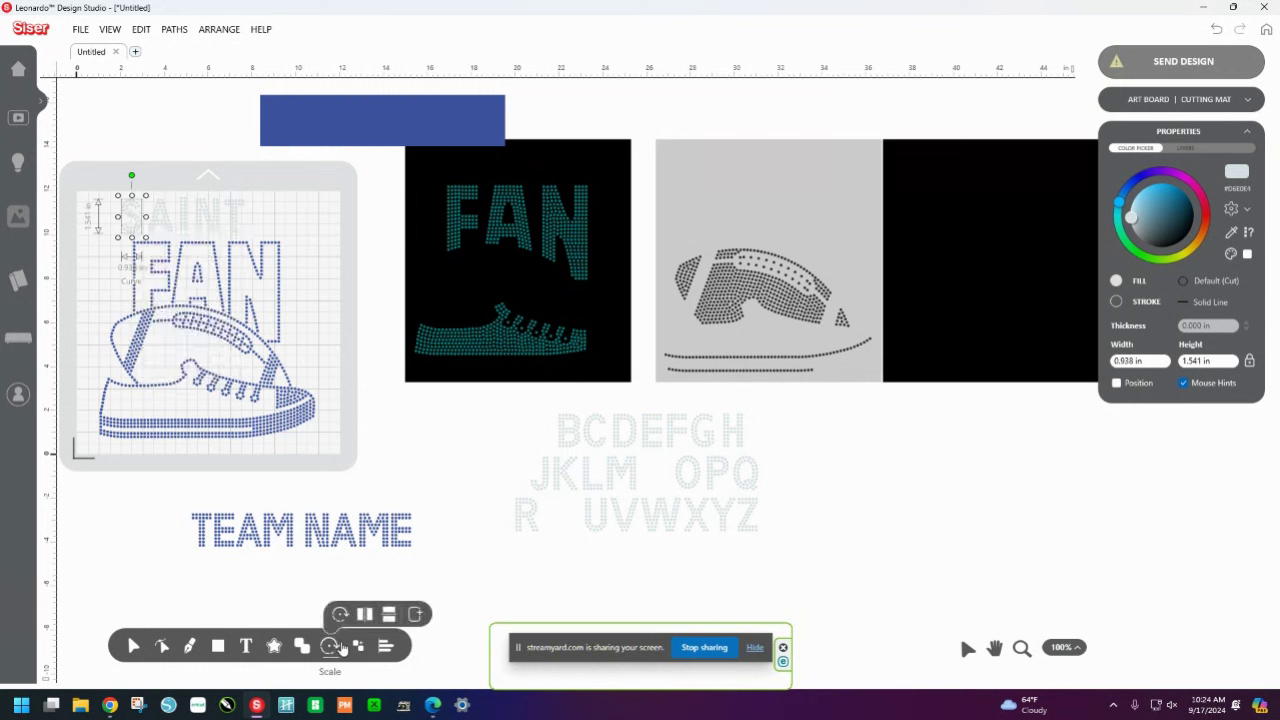
{"action": "left_click", "coordinate": [335, 647]}
{"action": "left_click", "coordinate": [334, 646]}
{"action": "left_click", "coordinate": [330, 647]}
{"action": "left_click", "coordinate": [331, 647]}
{"action": "left_click", "coordinate": [416, 616]}
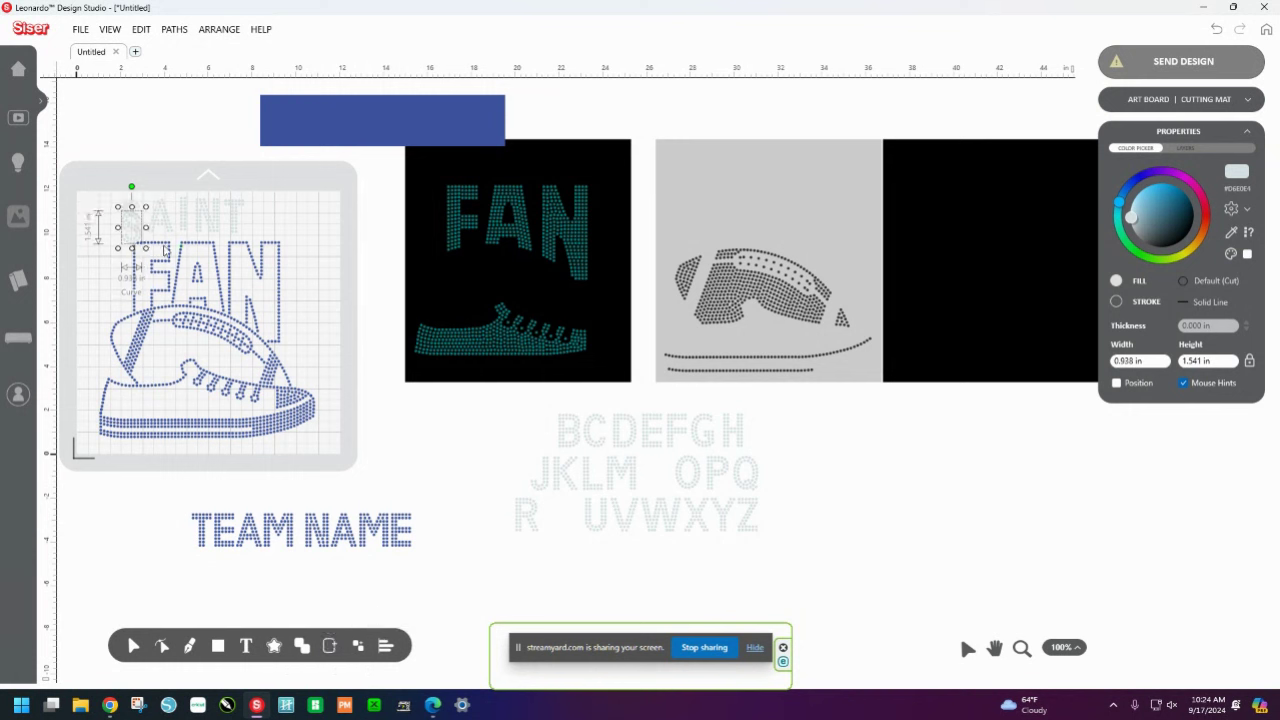
{"action": "left_click_drag", "start_coordinate": [129, 230], "coordinate": [262, 215]}
{"action": "left_click", "coordinate": [300, 238]}
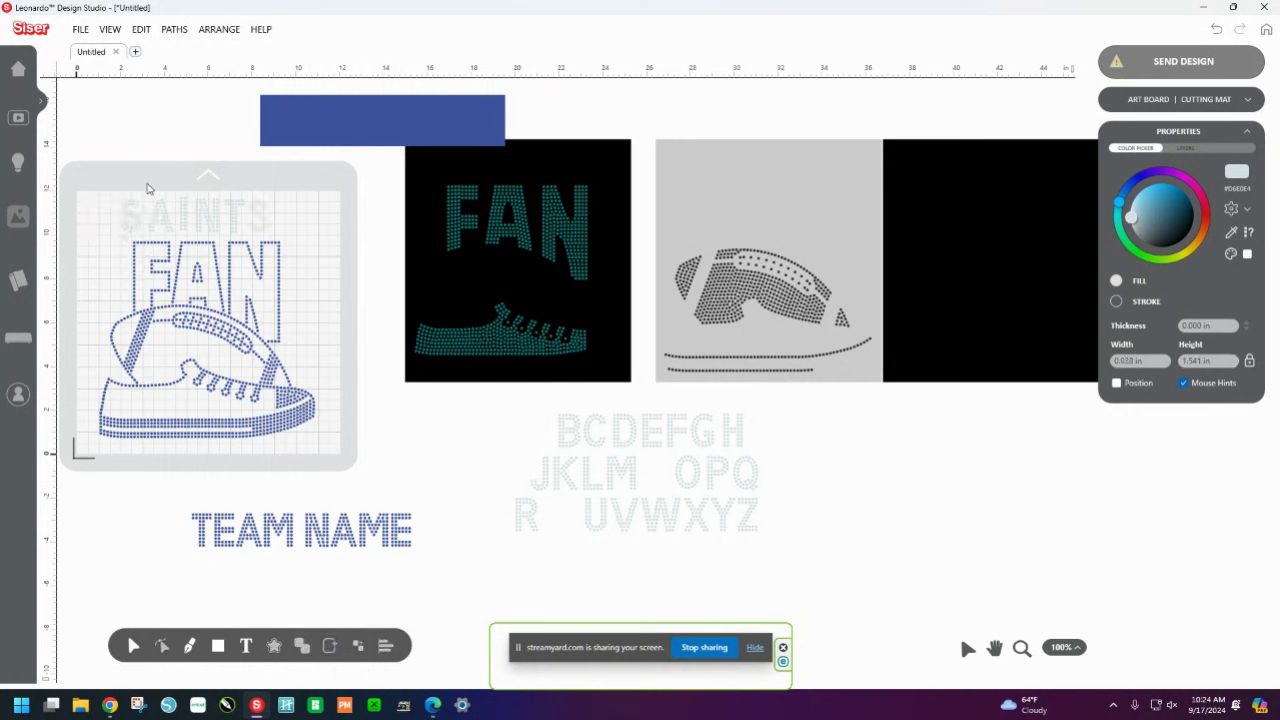
Center the six SAINTS letters on one line and distribute them evenly.
{"action": "left_click_drag", "start_coordinate": [114, 186], "coordinate": [285, 237]}
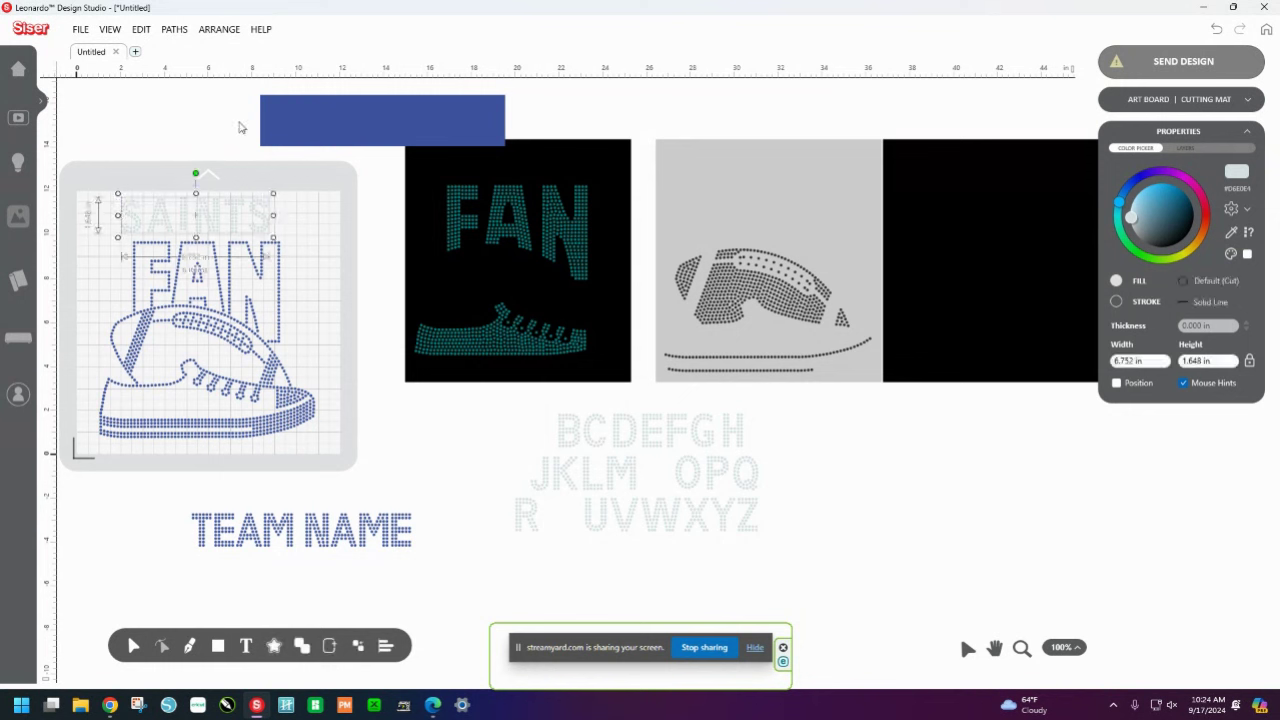
{"action": "left_click", "coordinate": [220, 30]}
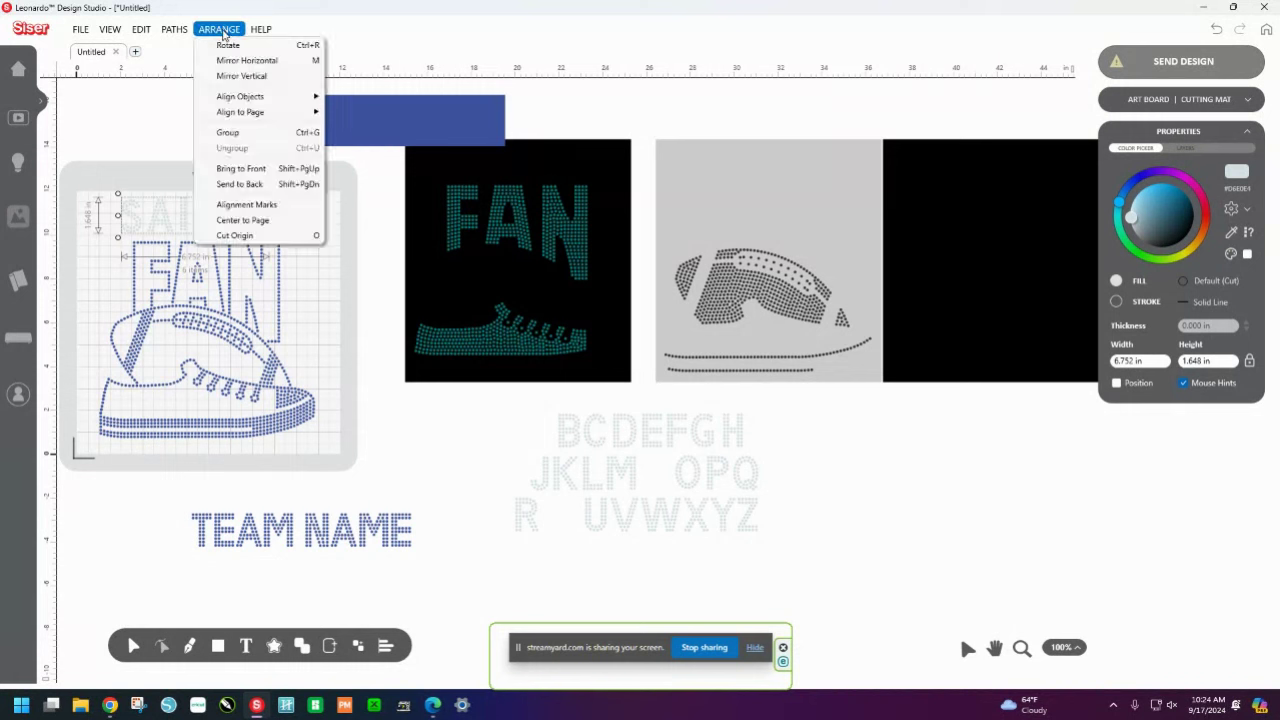
{"action": "mouse_move", "coordinate": [223, 97]}
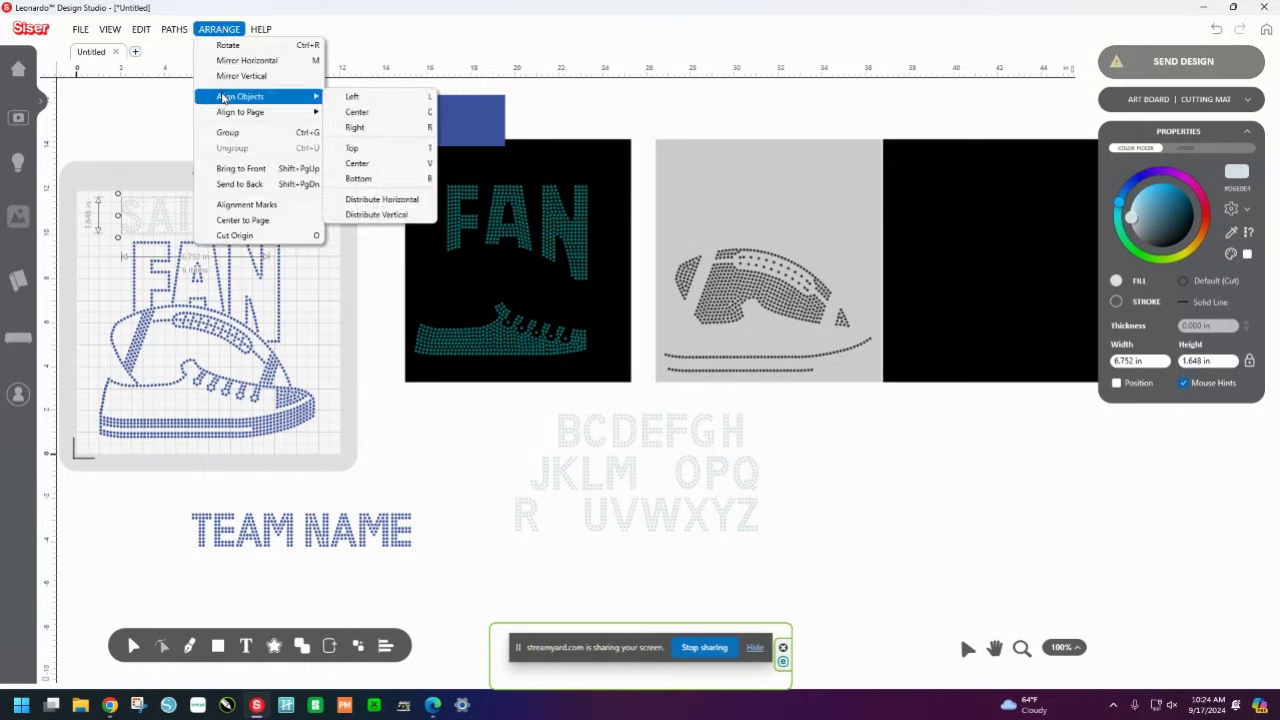
{"action": "left_click", "coordinate": [374, 164]}
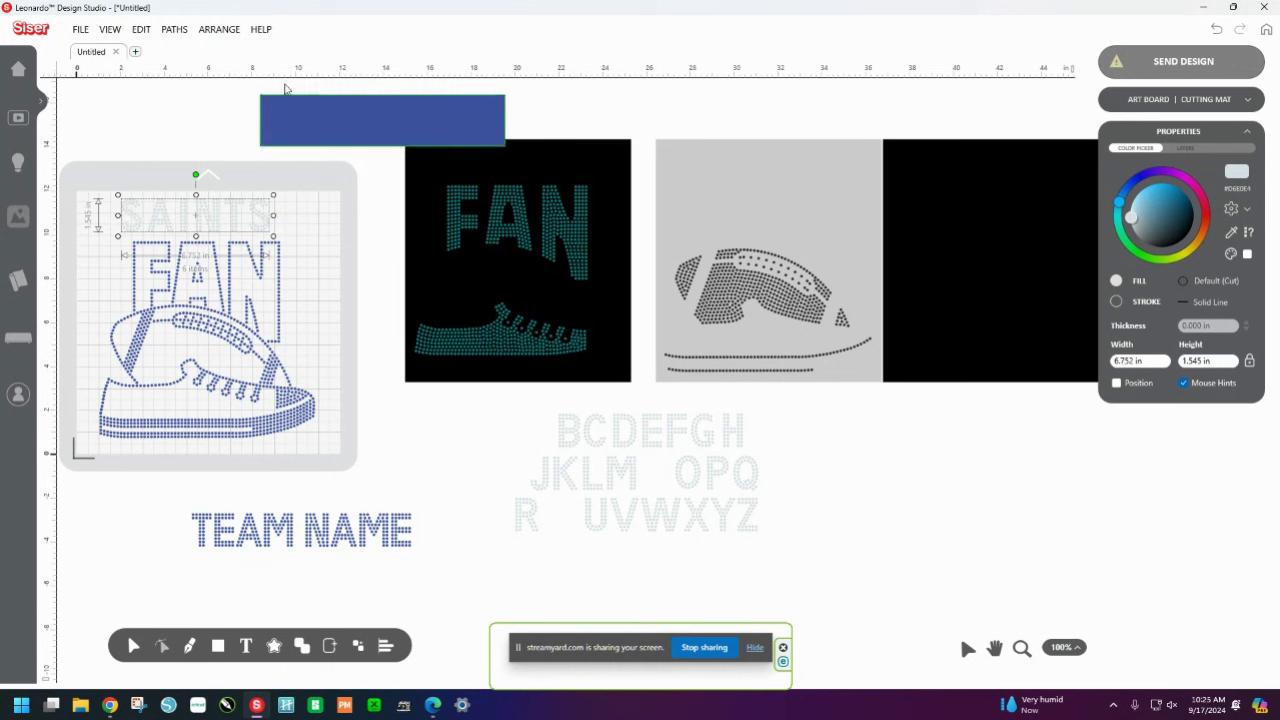
{"action": "left_click", "coordinate": [228, 31]}
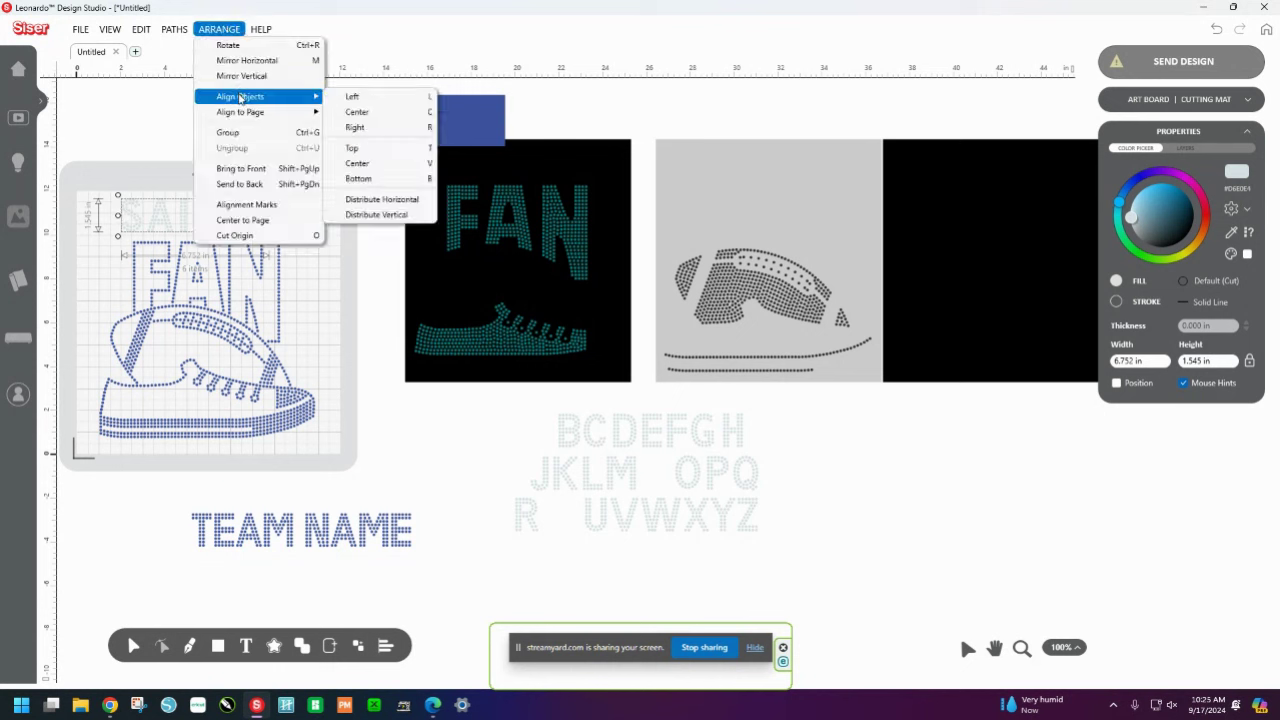
{"action": "left_click", "coordinate": [384, 201]}
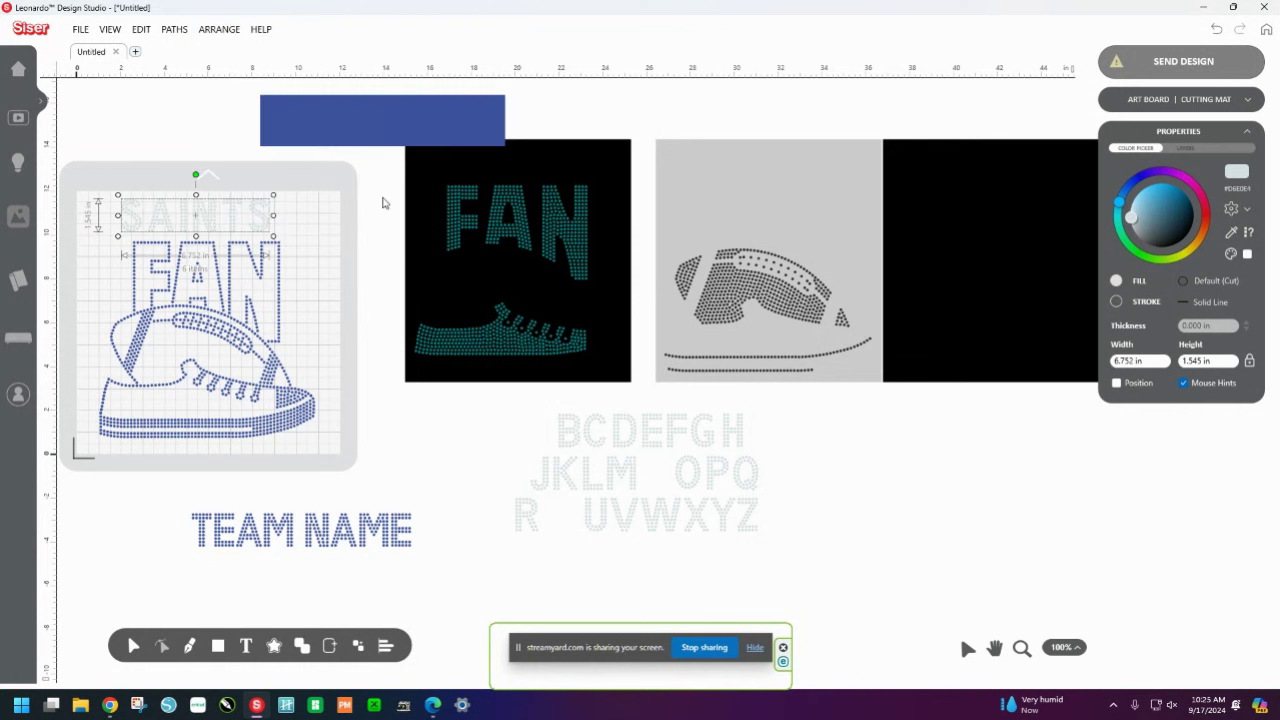
{"action": "left_click", "coordinate": [320, 226]}
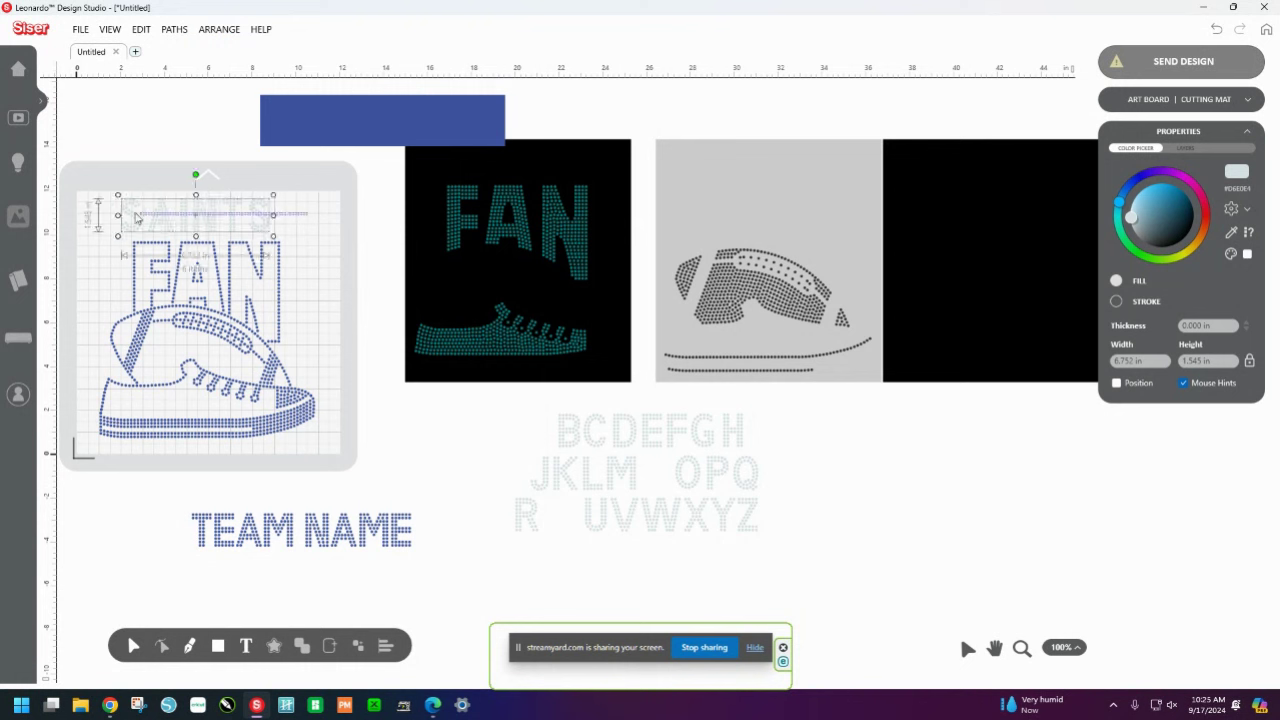
Nudge the SAINTS lettering slightly right and check single-letter selection.
{"action": "left_click", "coordinate": [172, 225]}
{"action": "left_click_drag", "start_coordinate": [172, 225], "coordinate": [176, 225]}
{"action": "left_click", "coordinate": [332, 240]}
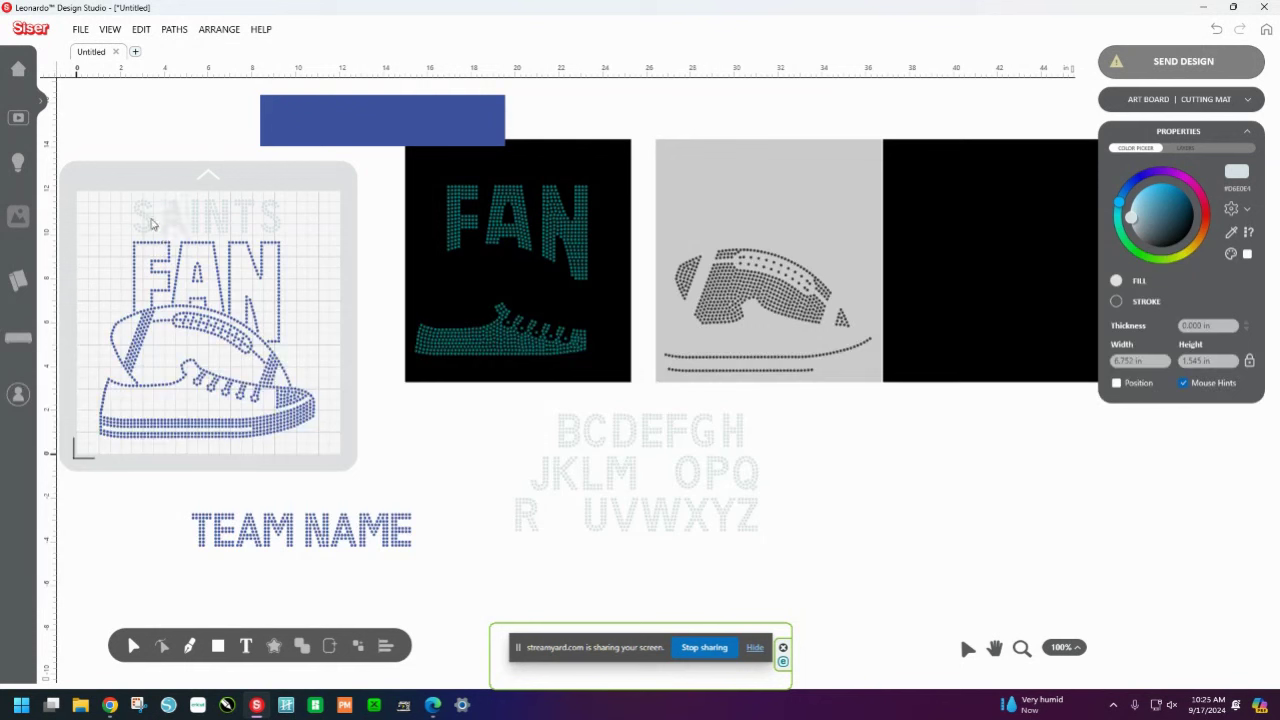
{"action": "left_click", "coordinate": [152, 224]}
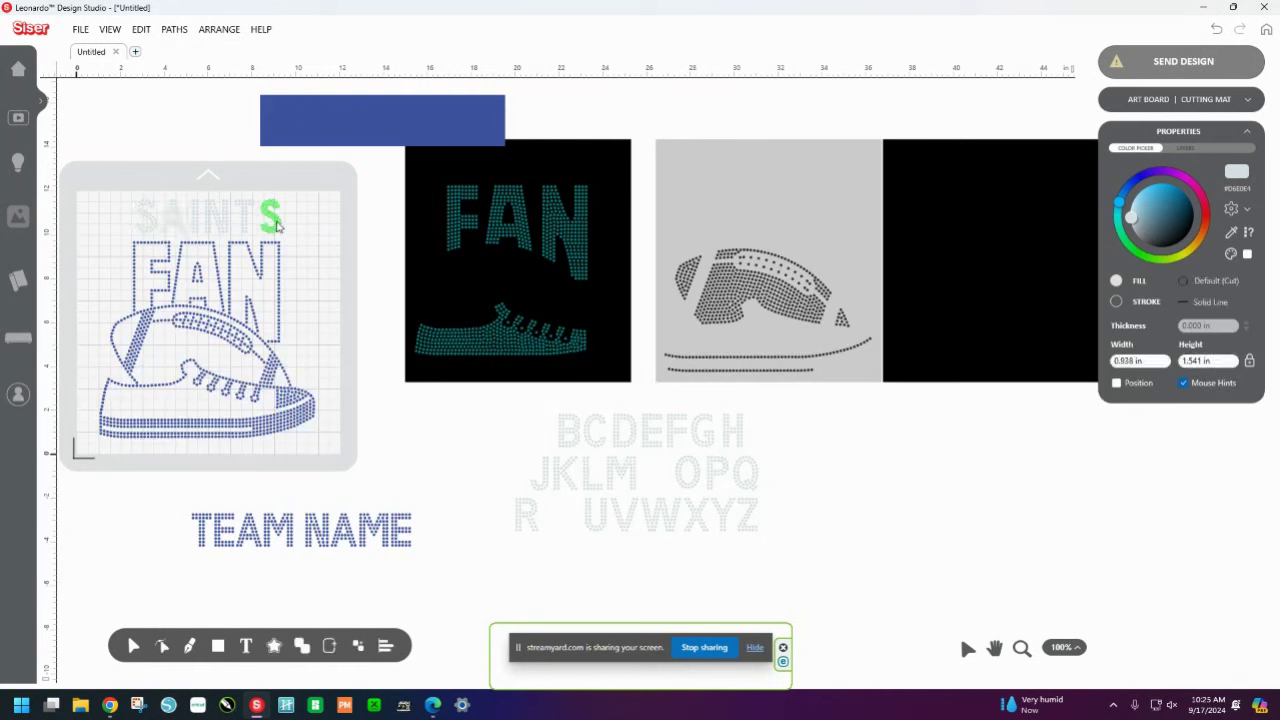
{"action": "left_click", "coordinate": [318, 226]}
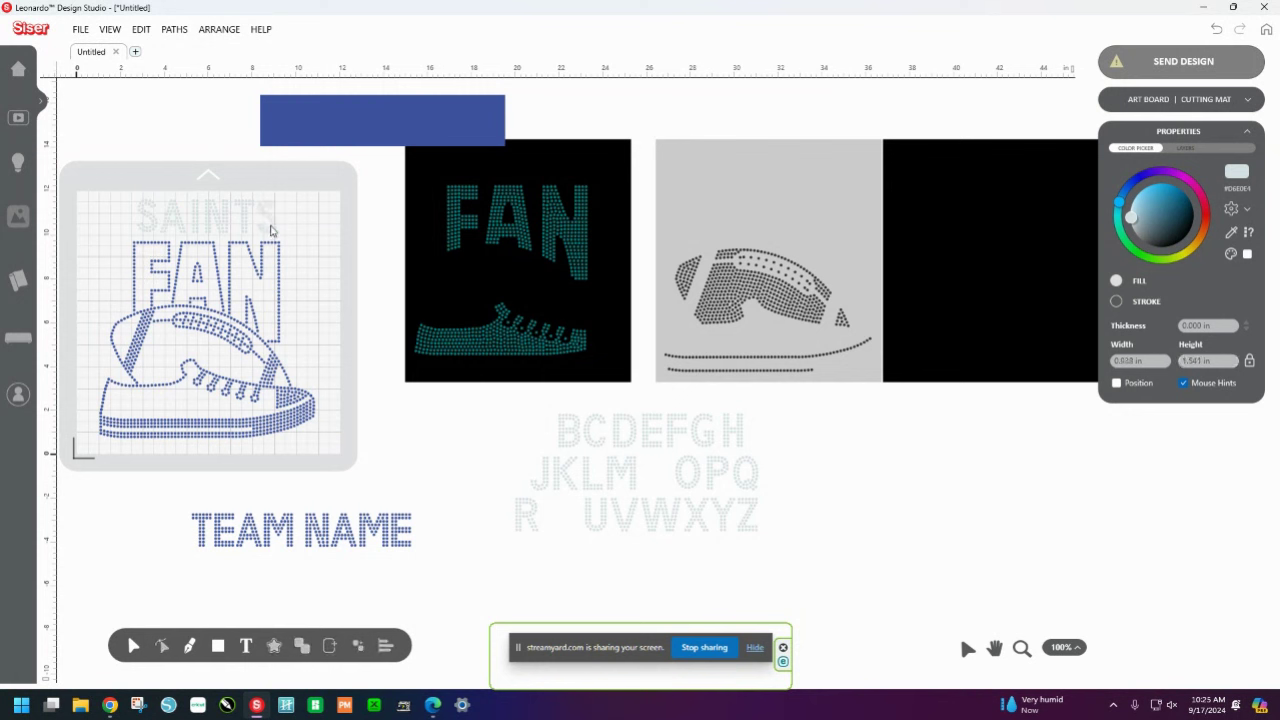
Select all SAINTS letters, group them, and lower the group slightly.
{"action": "left_click", "coordinate": [148, 222]}
{"action": "left_click_drag", "start_coordinate": [93, 187], "coordinate": [318, 248]}
{"action": "right_click", "coordinate": [225, 220]}
{"action": "left_click", "coordinate": [230, 231]}
{"action": "left_click_drag", "start_coordinate": [226, 226], "coordinate": [228, 230]}
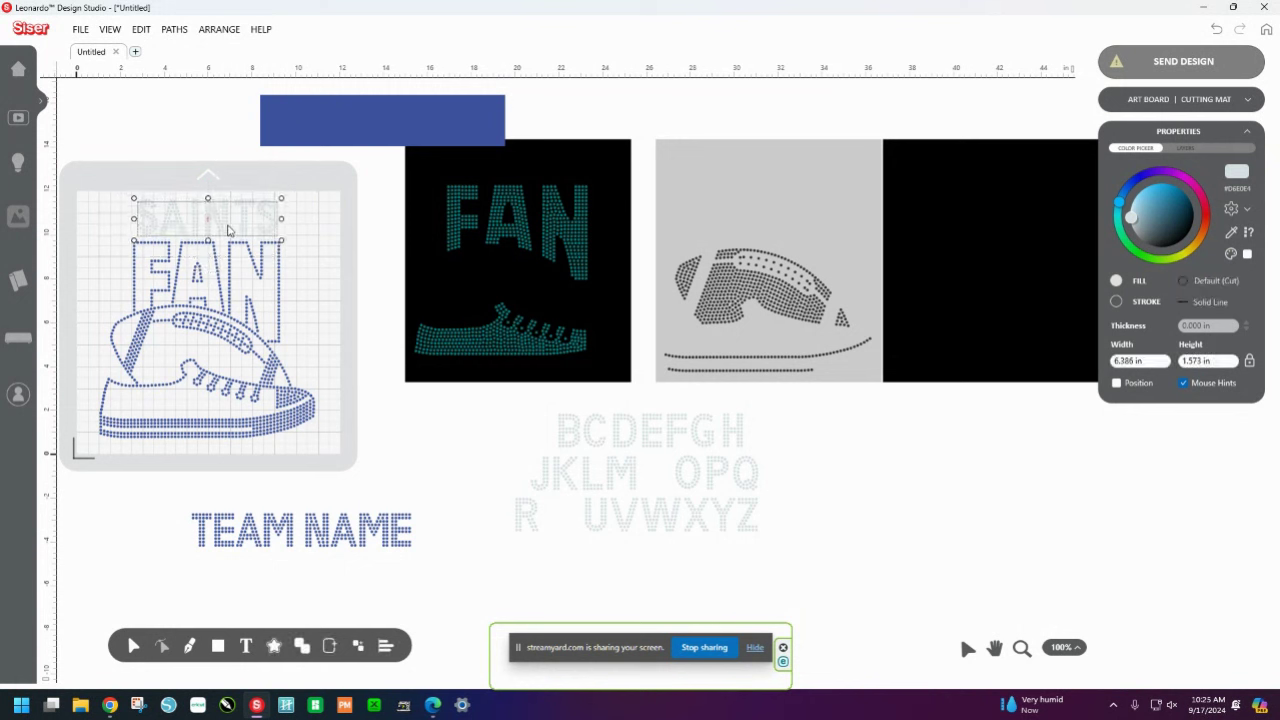
{"action": "left_click", "coordinate": [311, 219]}
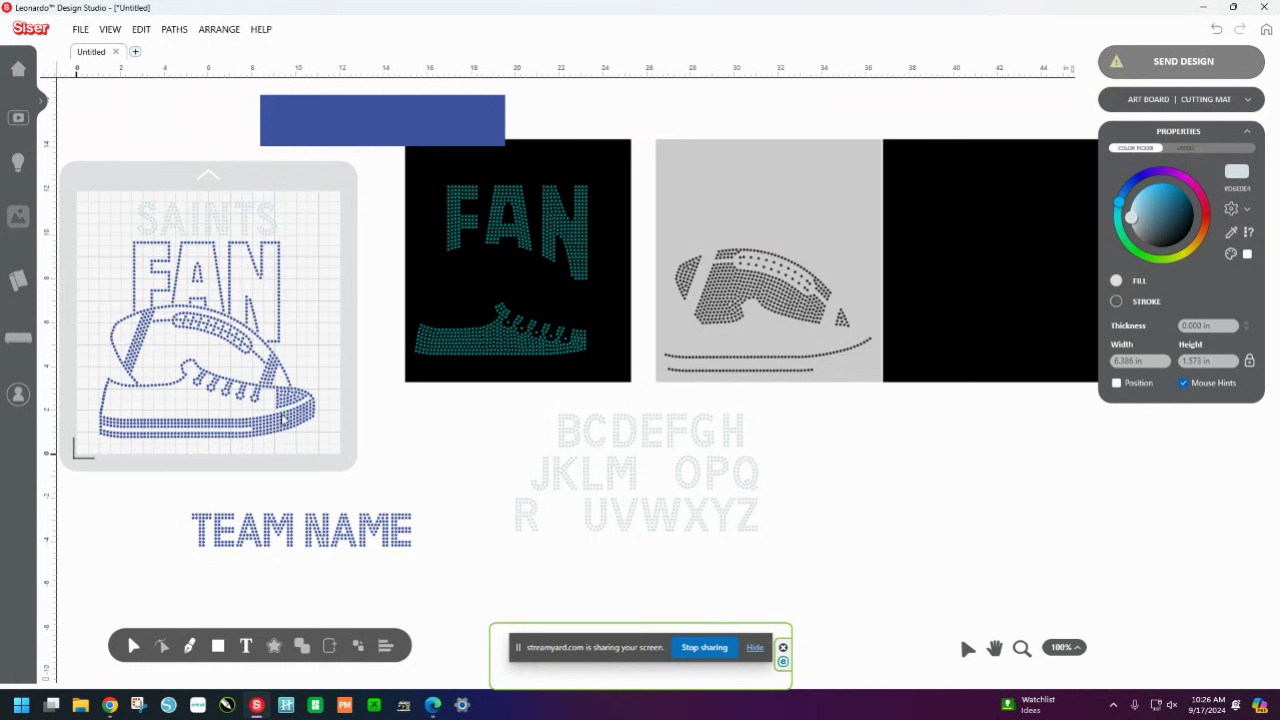
Select all the FAN design pieces on the mat and group them.
{"action": "mouse_move", "coordinate": [73, 207]}
{"action": "left_mouse_down"}
{"action": "mouse_move", "coordinate": [366, 423]}
{"action": "mouse_move", "coordinate": [371, 463]}
{"action": "mouse_move", "coordinate": [353, 464]}
{"action": "left_mouse_up"}
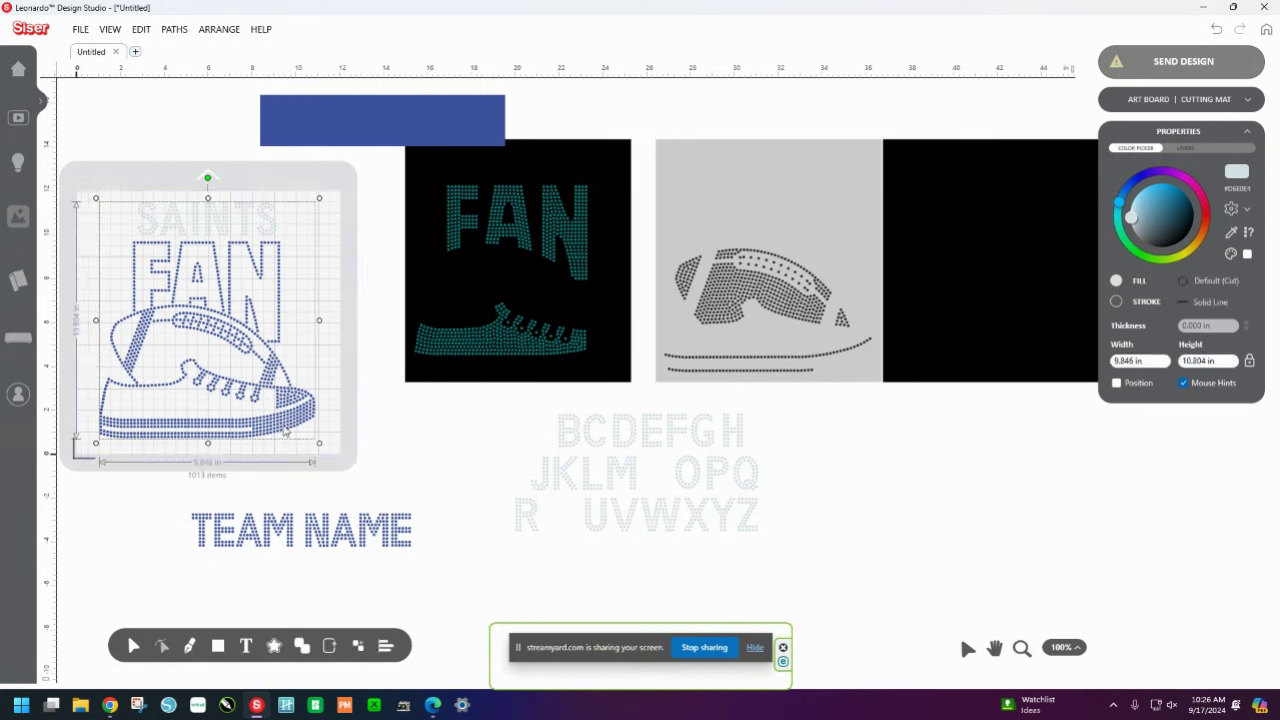
{"action": "right_click", "coordinate": [285, 428]}
{"action": "left_click", "coordinate": [297, 446]}
{"action": "left_click", "coordinate": [371, 431]}
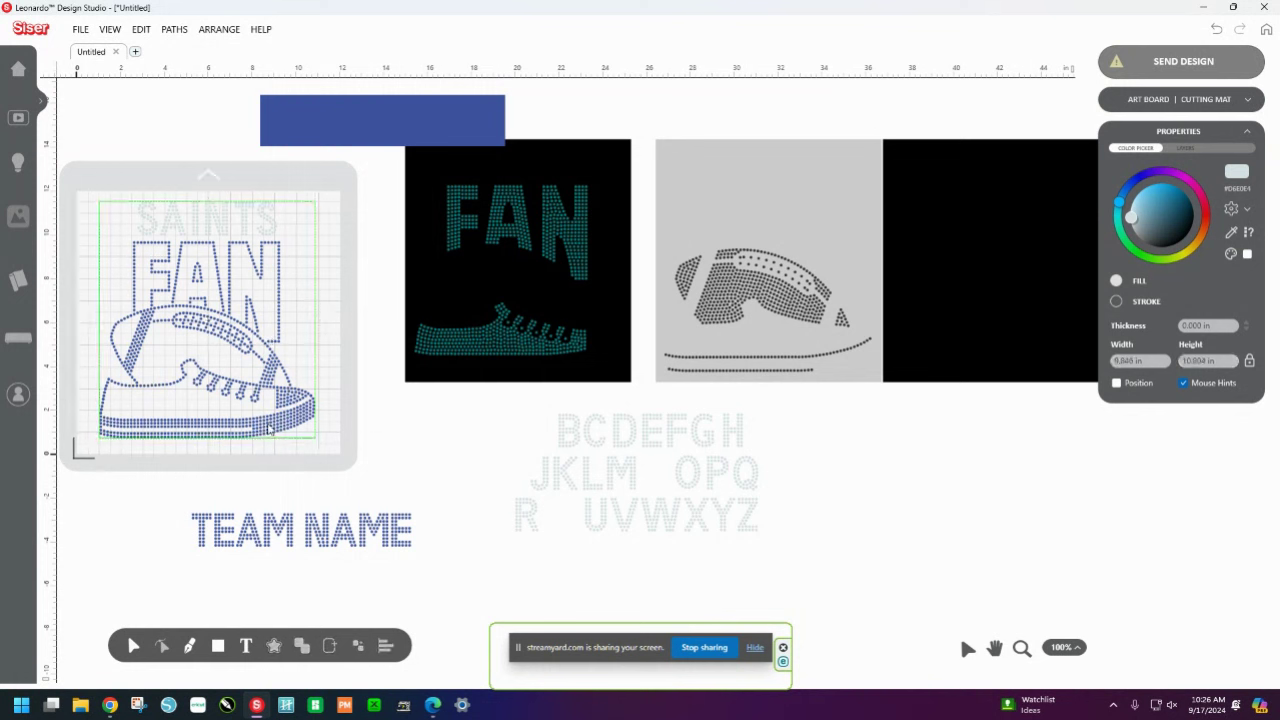
Select every design on the canvas and delete it, leaving the empty 12 x 12 in mat.
{"action": "mouse_move", "coordinate": [270, 430]}
{"action": "left_mouse_down"}
{"action": "mouse_move", "coordinate": [232, 448]}
{"action": "mouse_move", "coordinate": [270, 426]}
{"action": "left_mouse_up"}
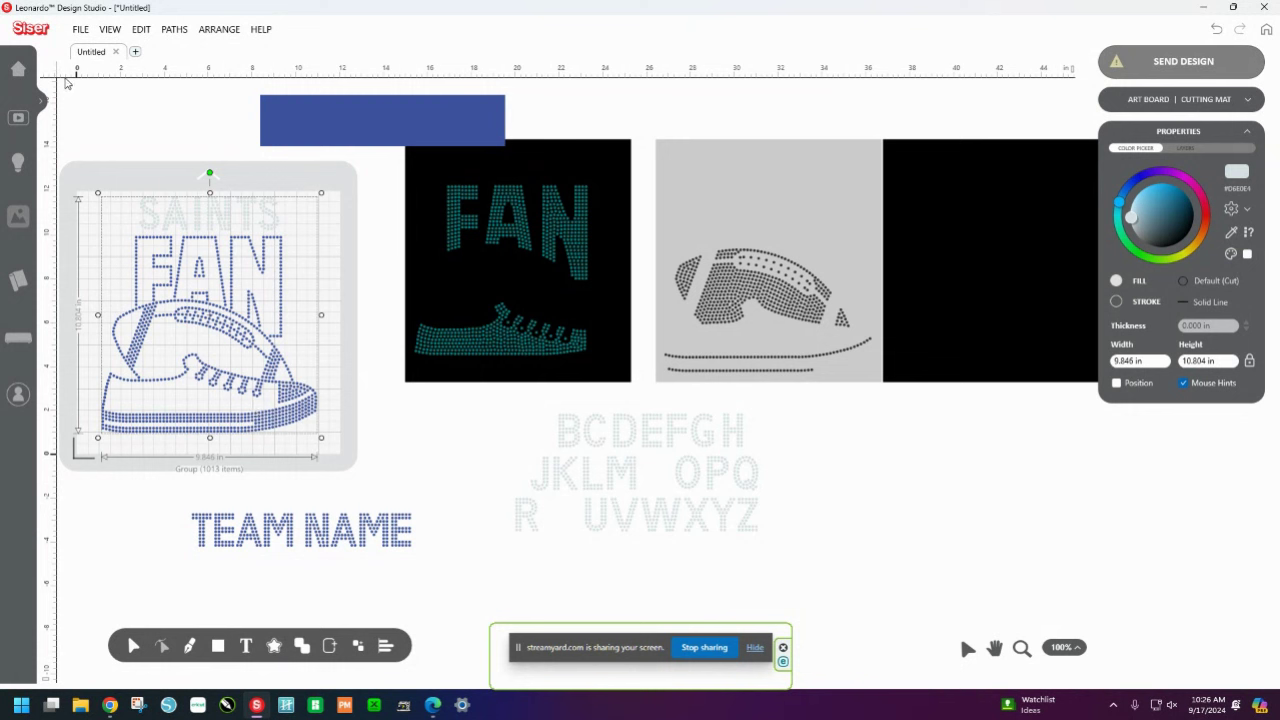
{"action": "left_click_drag", "start_coordinate": [65, 83], "coordinate": [1193, 599]}
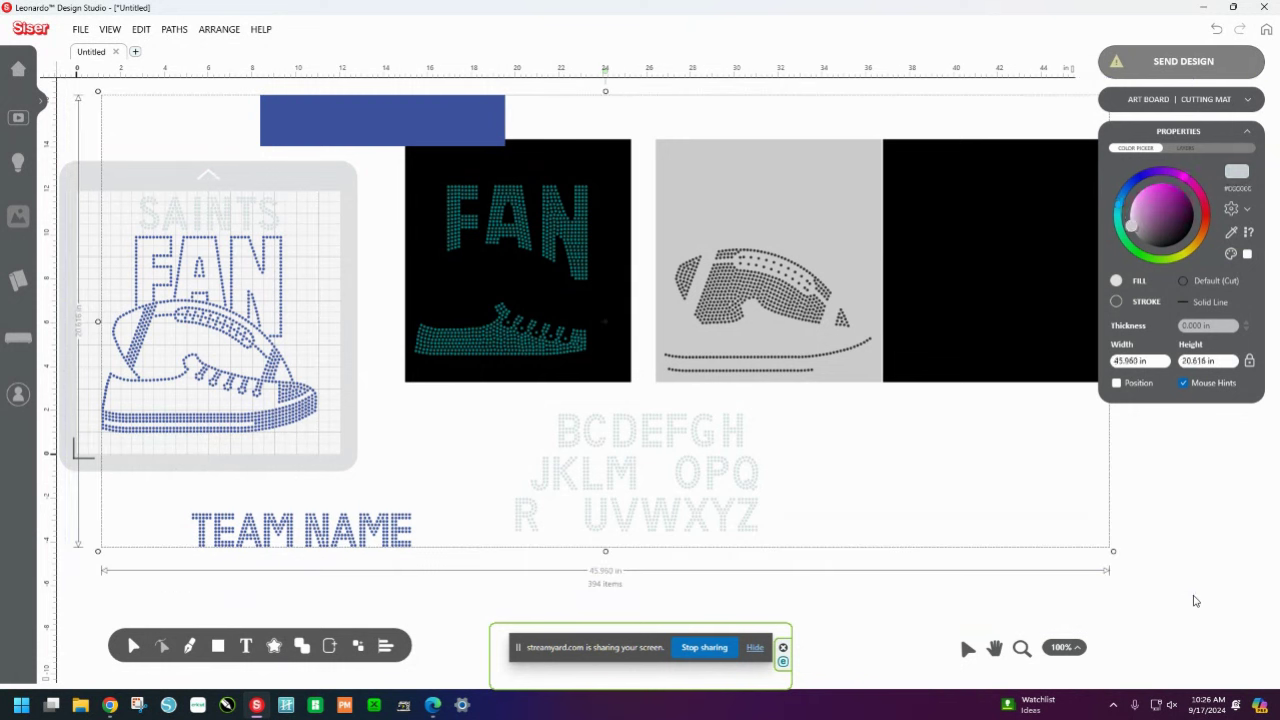
{"action": "key", "text": "Delete"}
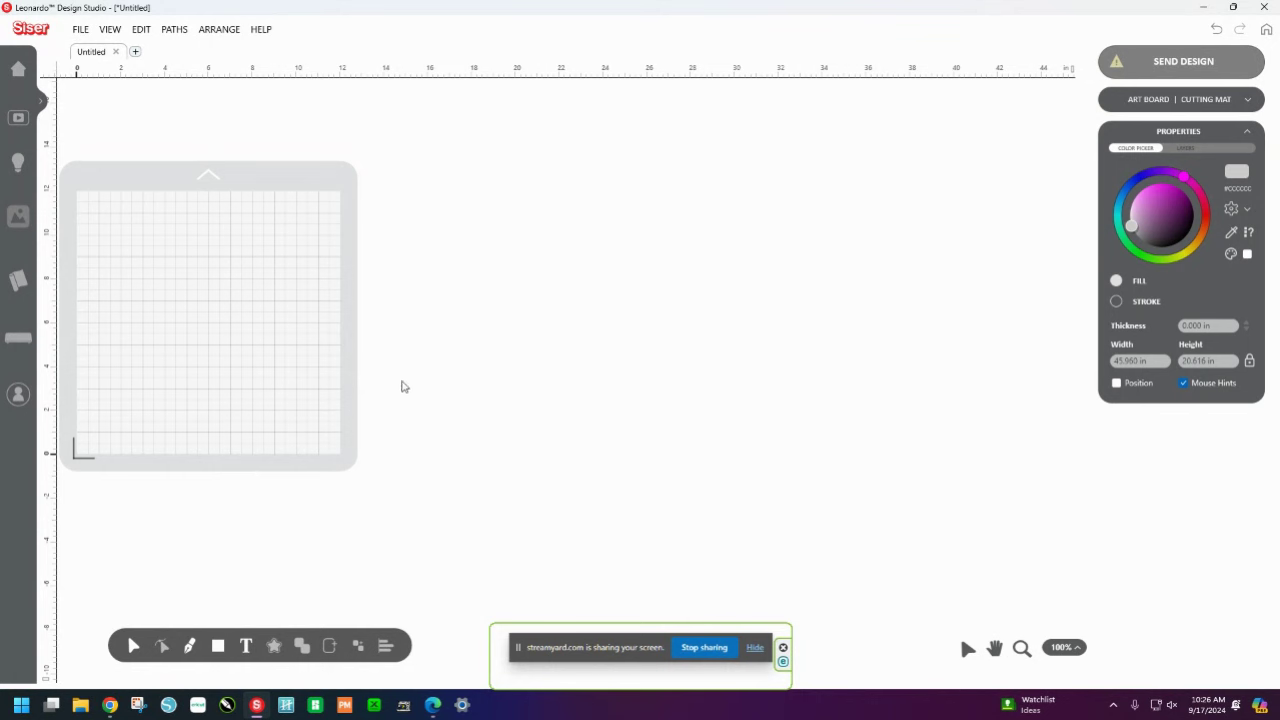
Import Low Top Football Fan-Cricut-Brother with Cut only colour layers.
{"action": "left_click", "coordinate": [80, 29]}
{"action": "left_click", "coordinate": [95, 62]}
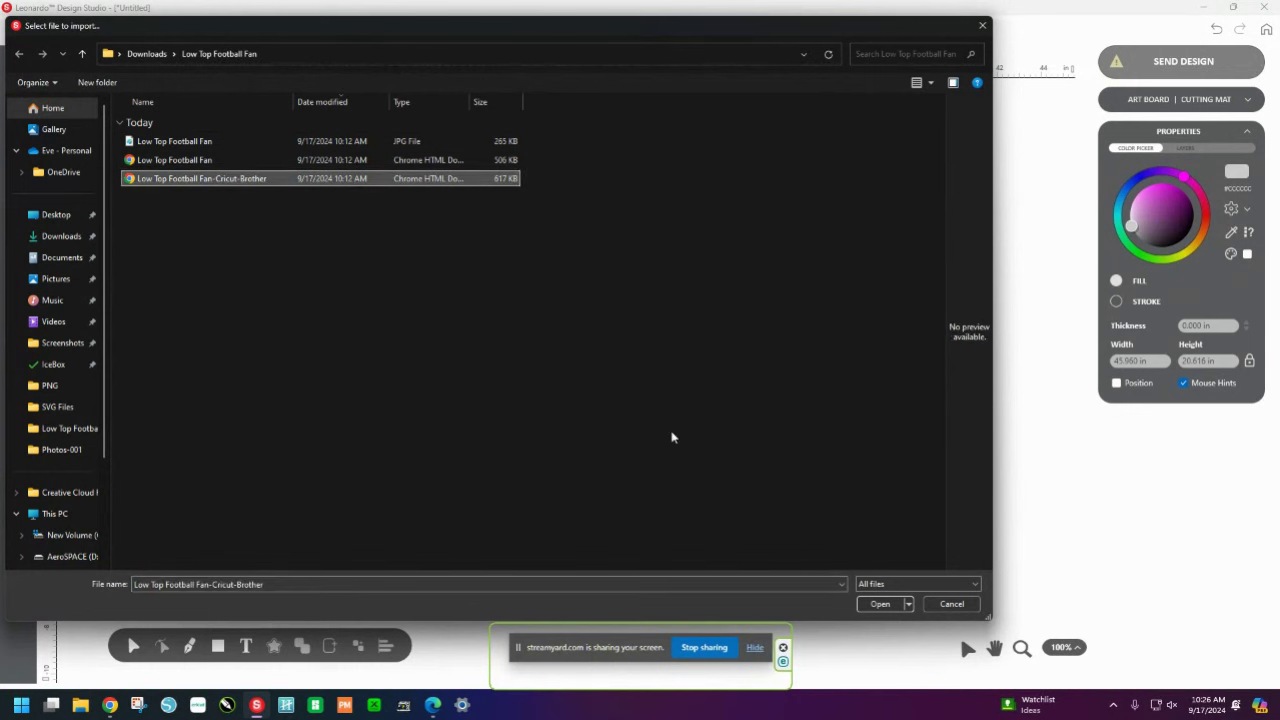
{"action": "left_click", "coordinate": [880, 604]}
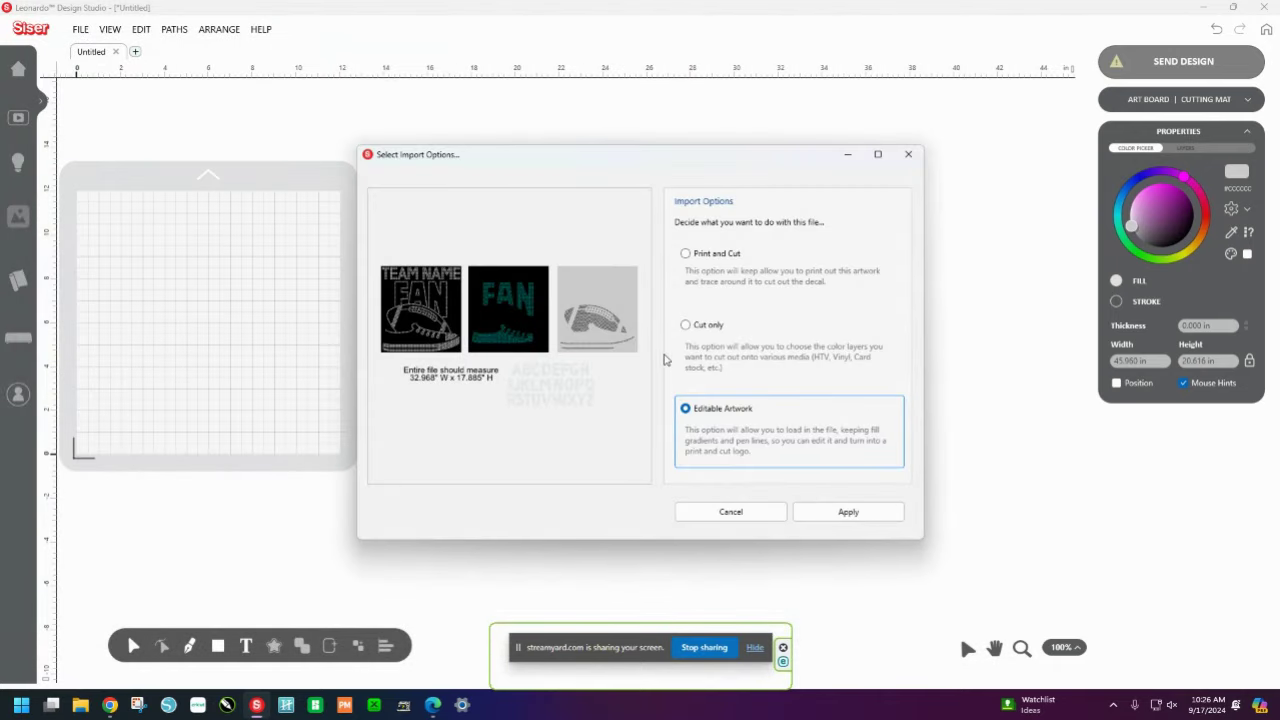
{"action": "left_click", "coordinate": [686, 326]}
{"action": "left_click", "coordinate": [808, 514]}
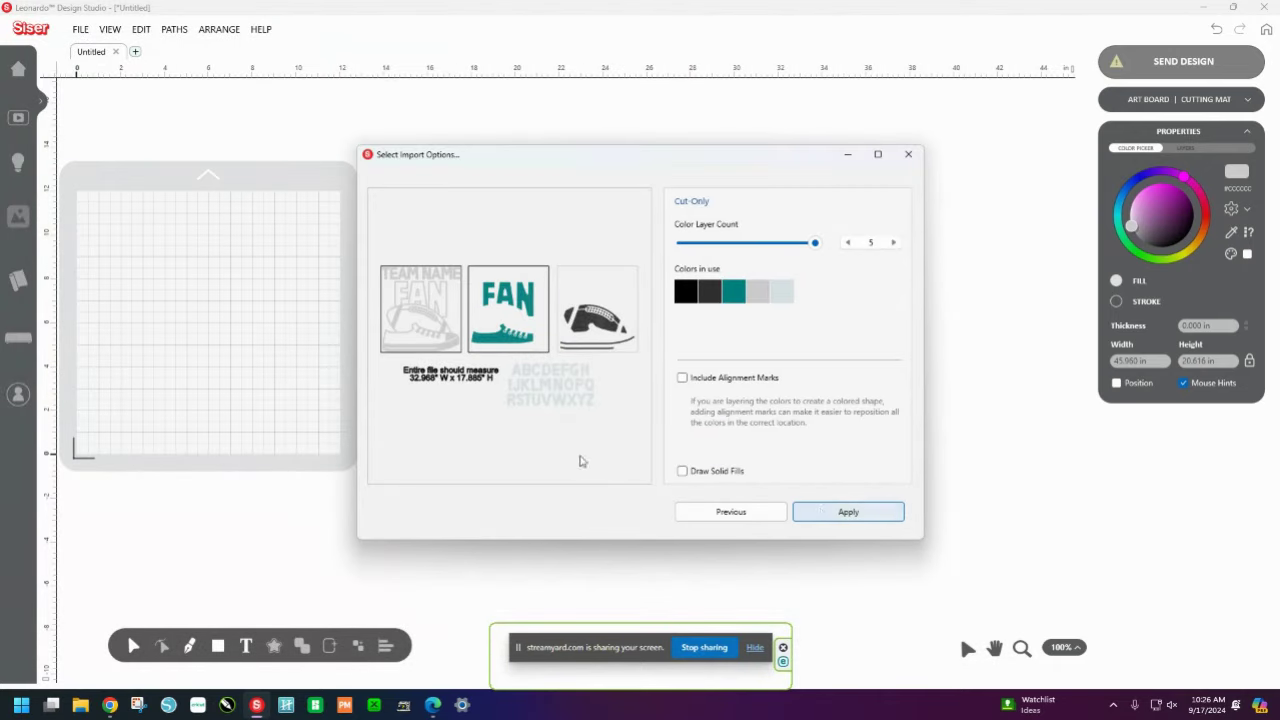
{"action": "left_click", "coordinate": [840, 512]}
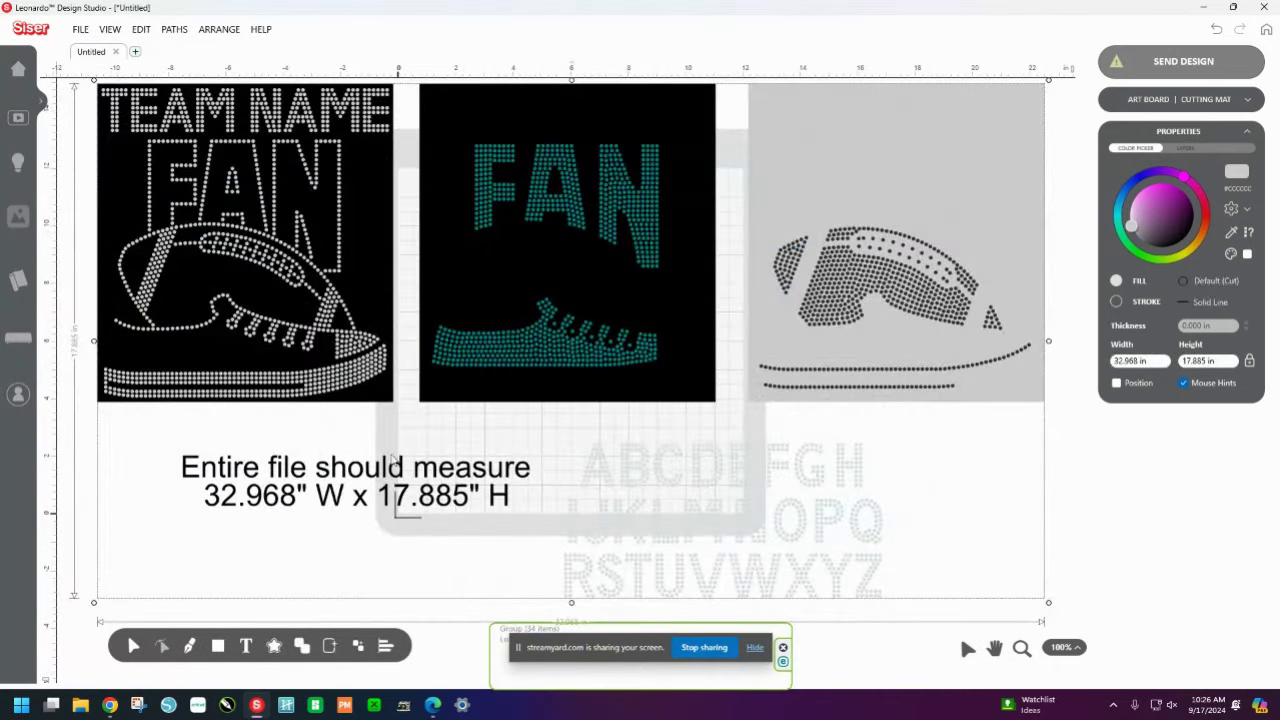
Ungroup the imported artwork and delete the measurement note.
{"action": "right_click", "coordinate": [590, 380]}
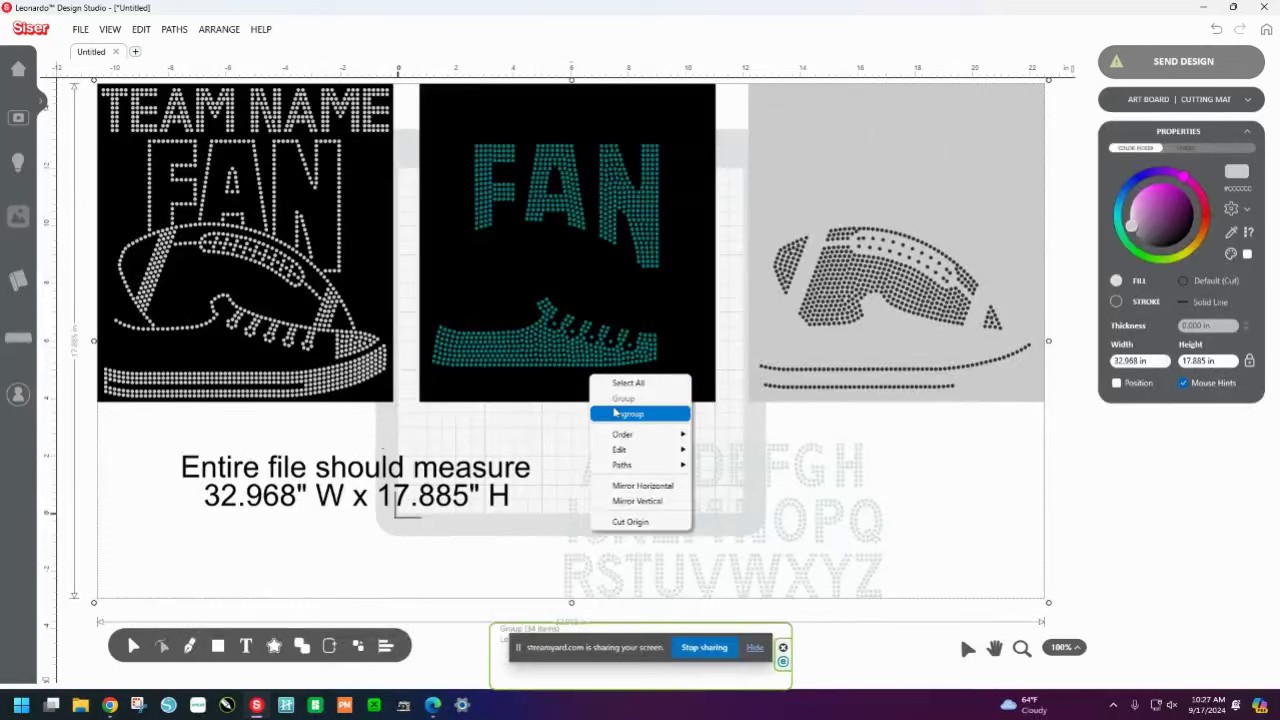
{"action": "left_click", "coordinate": [615, 413]}
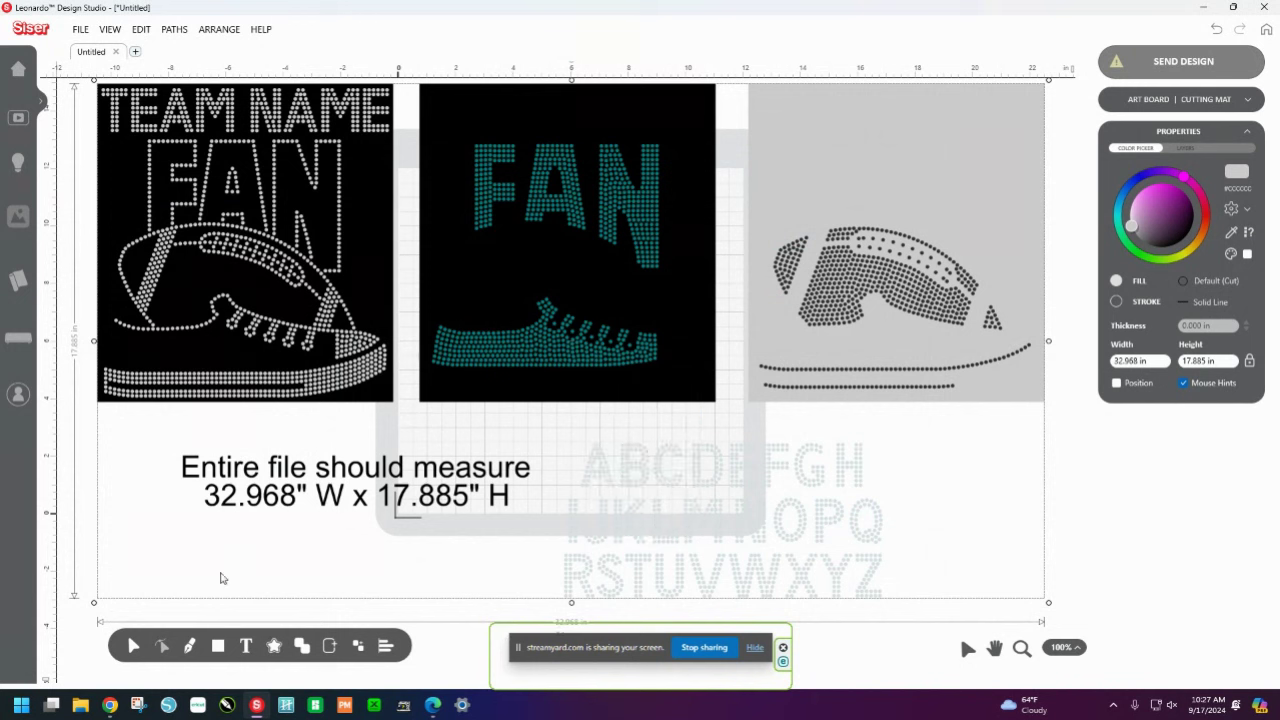
{"action": "left_click", "coordinate": [86, 626]}
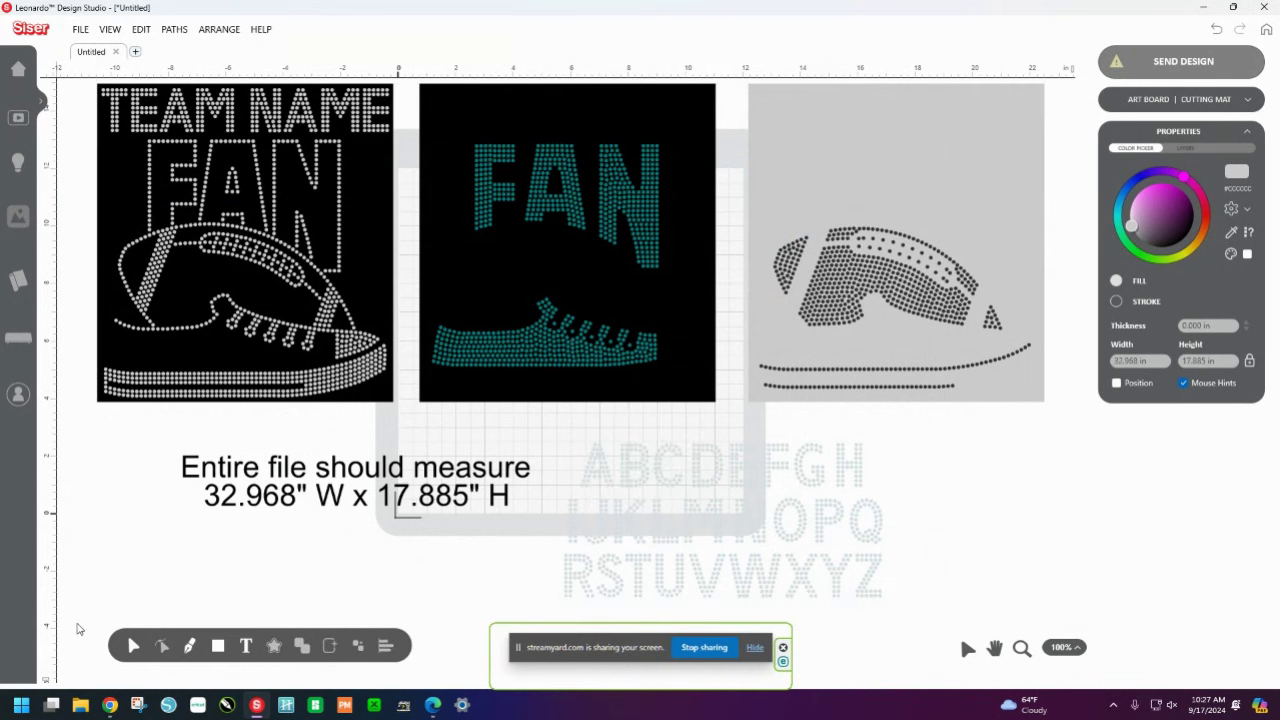
{"action": "left_click", "coordinate": [278, 495]}
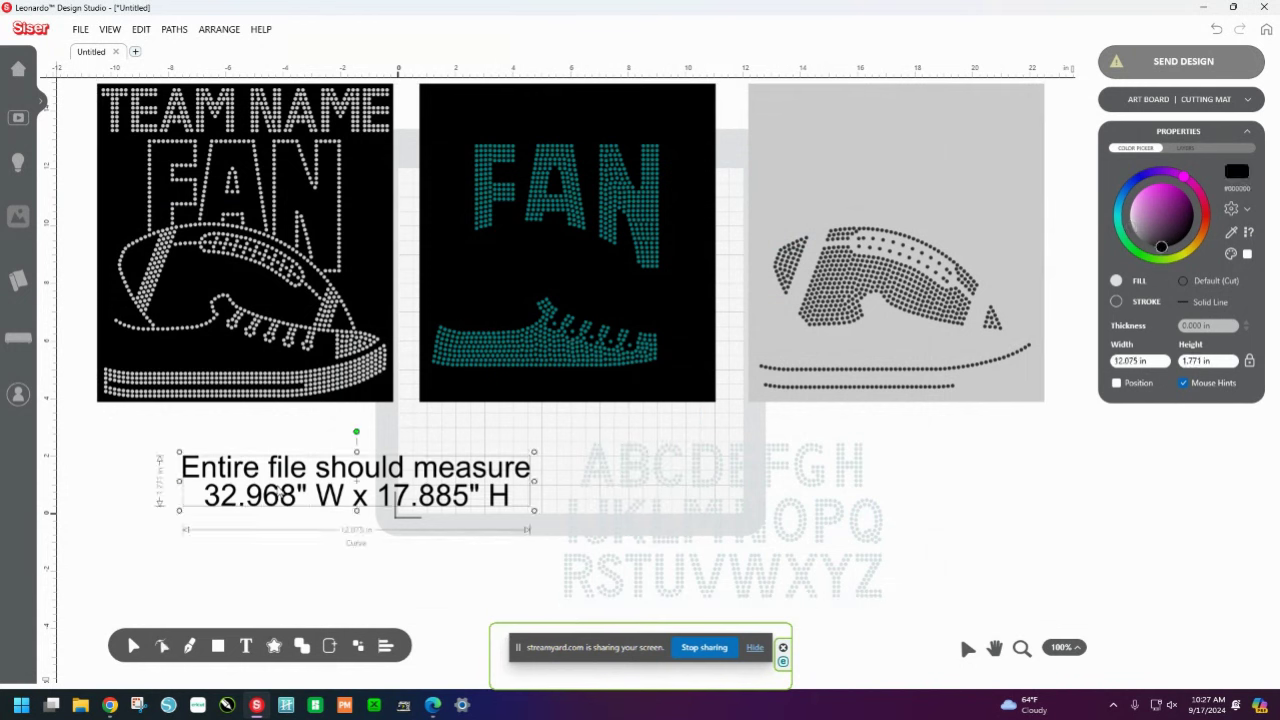
{"action": "key", "text": "Delete"}
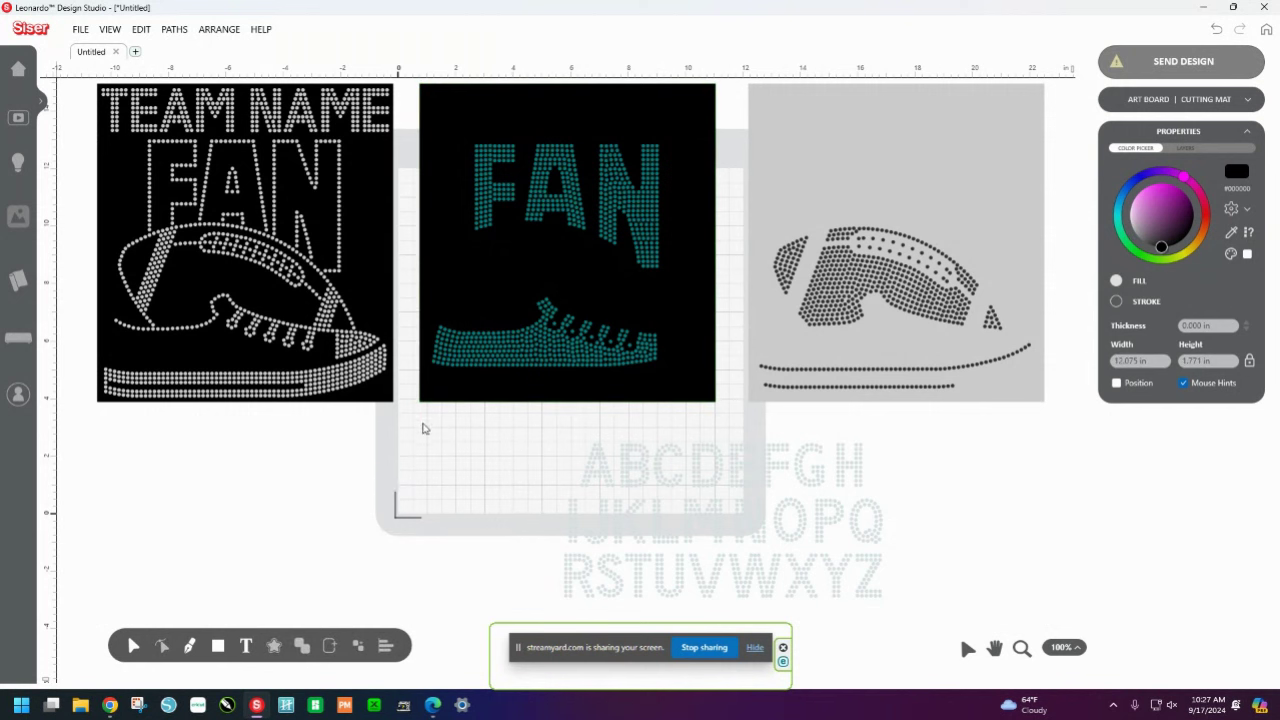
Move the teal FAN and grey shoe panels down out of the way.
{"action": "left_click_drag", "start_coordinate": [410, 432], "coordinate": [1003, 46]}
{"action": "left_click_drag", "start_coordinate": [998, 150], "coordinate": [909, 693]}
{"action": "left_click", "coordinate": [1047, 511]}
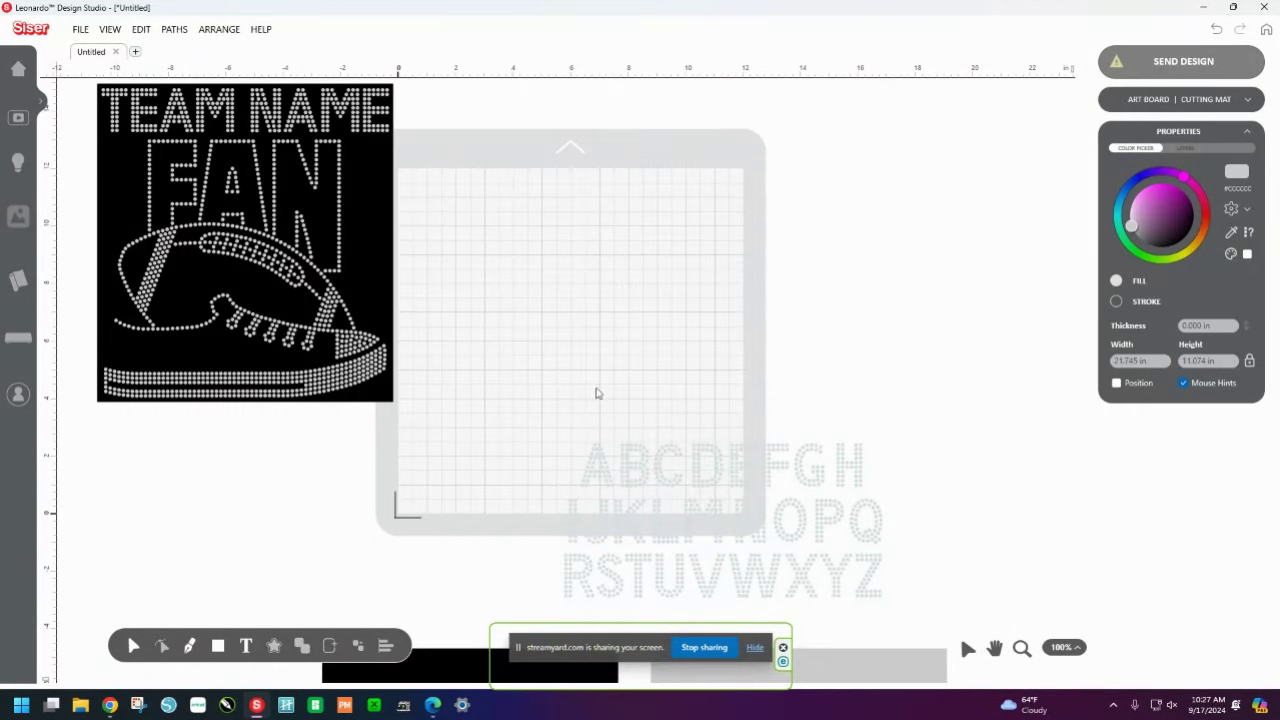
Drag the black TEAM NAME FAN design onto the cutting mat.
{"action": "left_click_drag", "start_coordinate": [81, 87], "coordinate": [360, 220]}
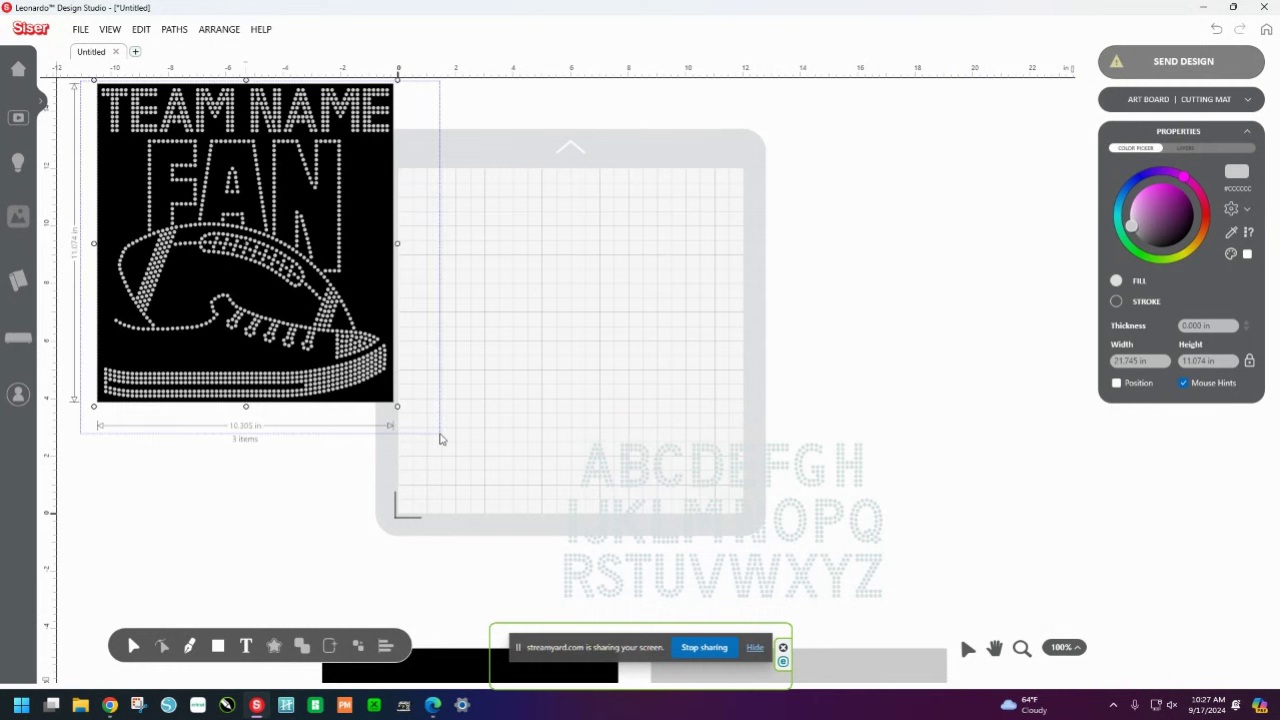
{"action": "left_click_drag", "start_coordinate": [440, 440], "coordinate": [440, 440]}
{"action": "left_click_drag", "start_coordinate": [333, 379], "coordinate": [644, 378]}
{"action": "left_click", "coordinate": [532, 447]}
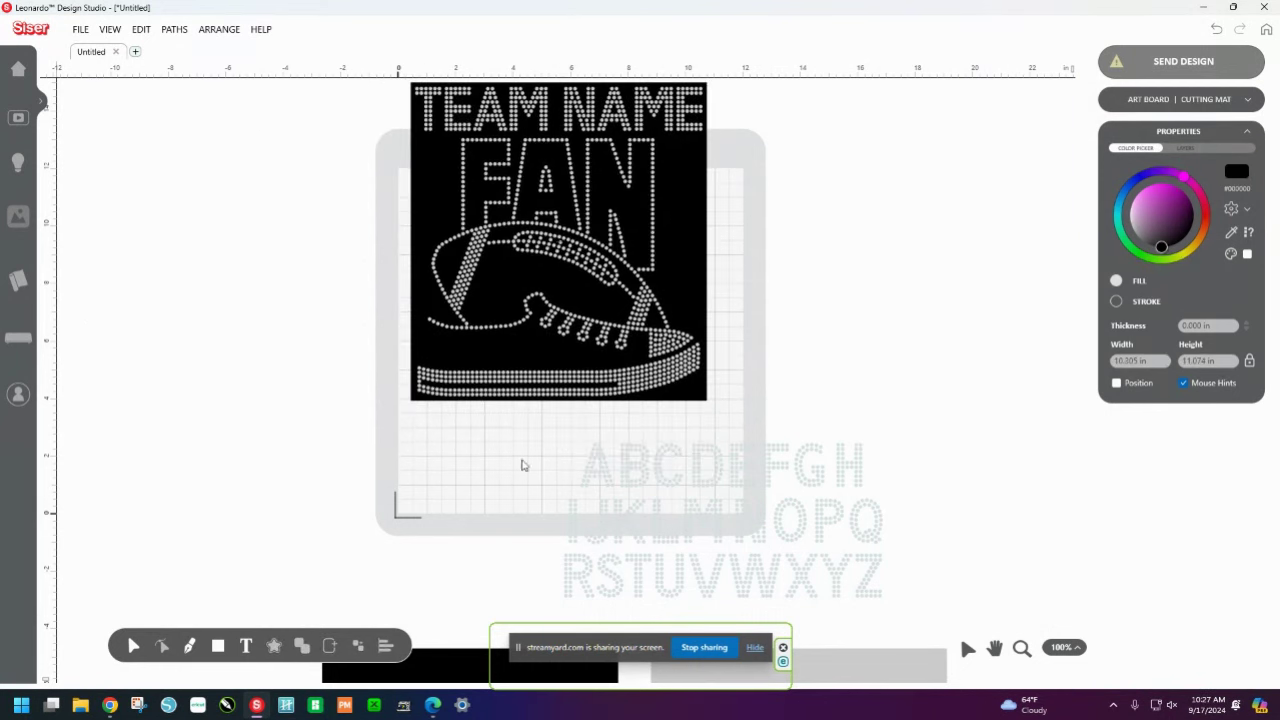
Move the alphabet to the right of the mat and lower the black design onto the mat.
{"action": "left_click_drag", "start_coordinate": [548, 441], "coordinate": [963, 624]}
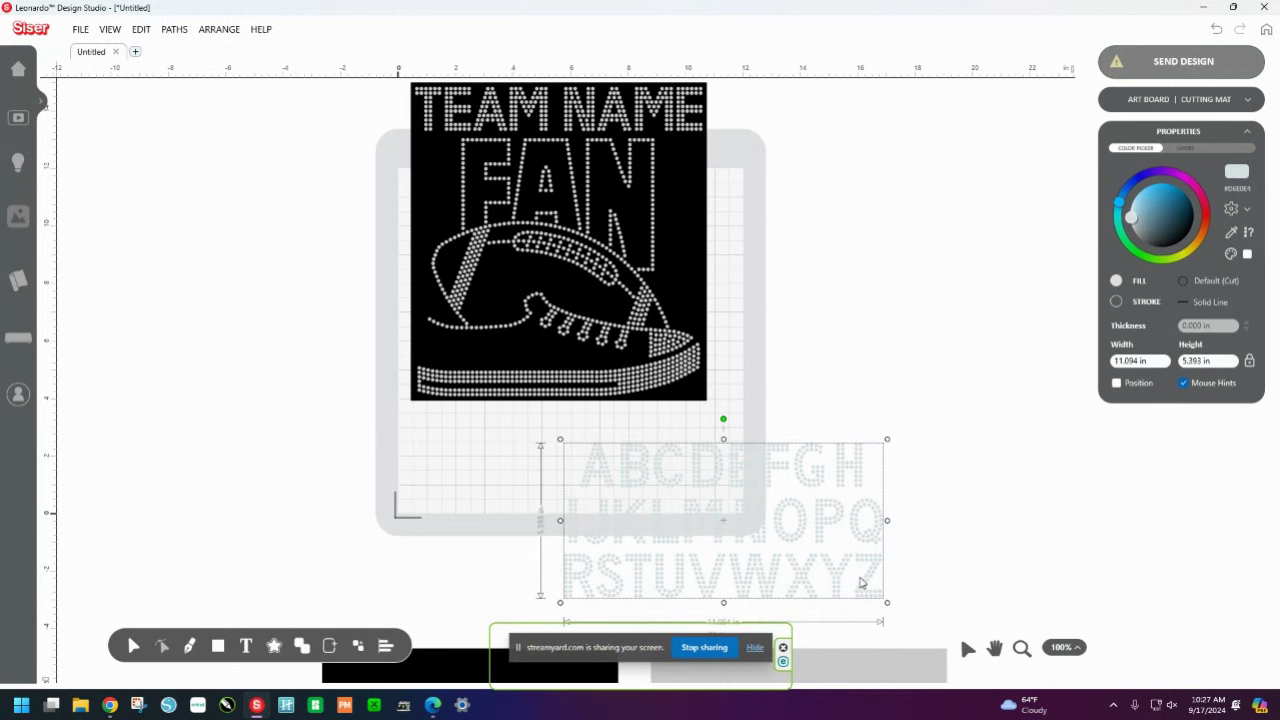
{"action": "left_click_drag", "start_coordinate": [840, 573], "coordinate": [1058, 492]}
{"action": "left_click_drag", "start_coordinate": [375, 82], "coordinate": [753, 451]}
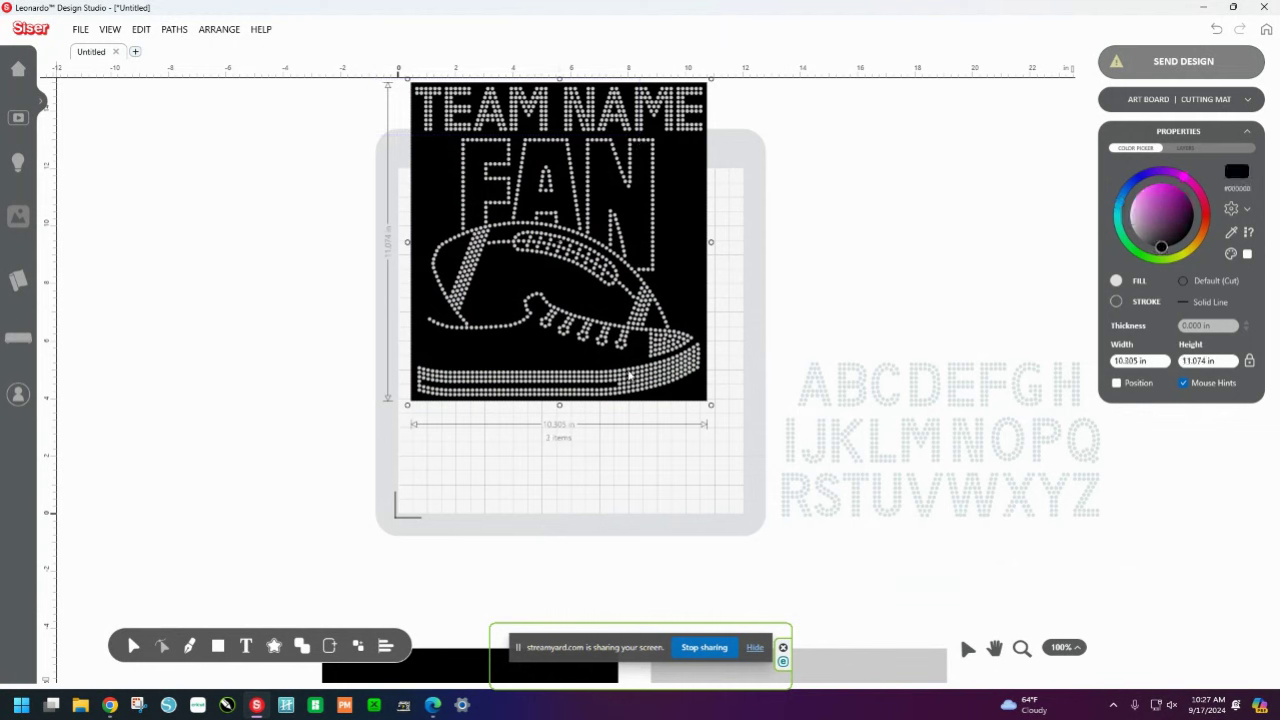
{"action": "left_click_drag", "start_coordinate": [634, 379], "coordinate": [646, 481]}
Drag the TEAM NAME lettering off the design to the left, then up to the mat's top edge.
{"action": "left_click", "coordinate": [633, 600]}
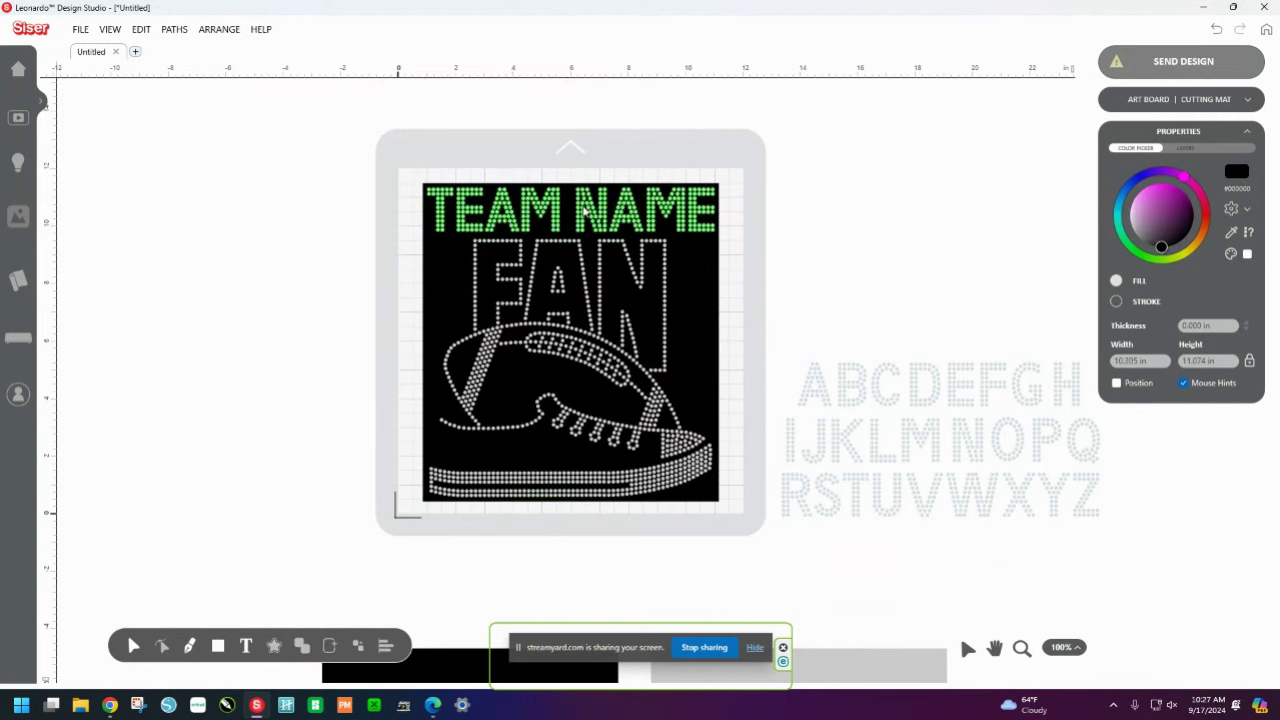
{"action": "left_click", "coordinate": [585, 211]}
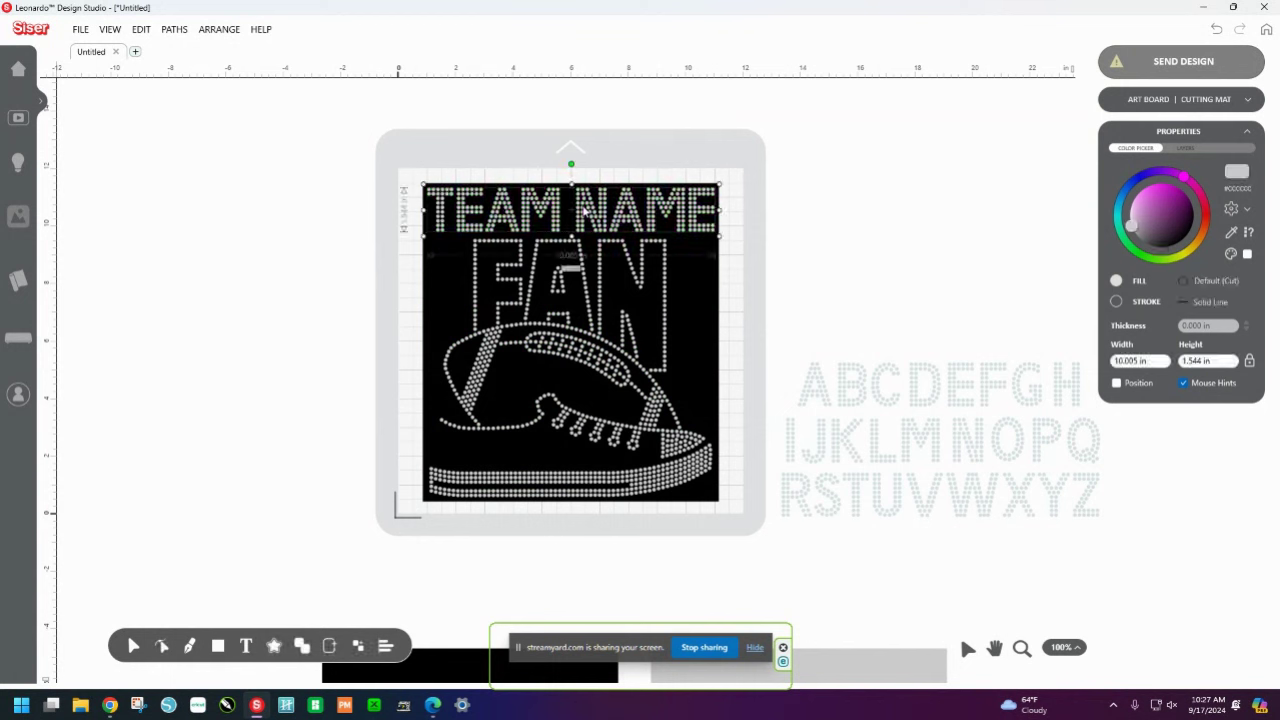
{"action": "left_click_drag", "start_coordinate": [585, 211], "coordinate": [172, 216]}
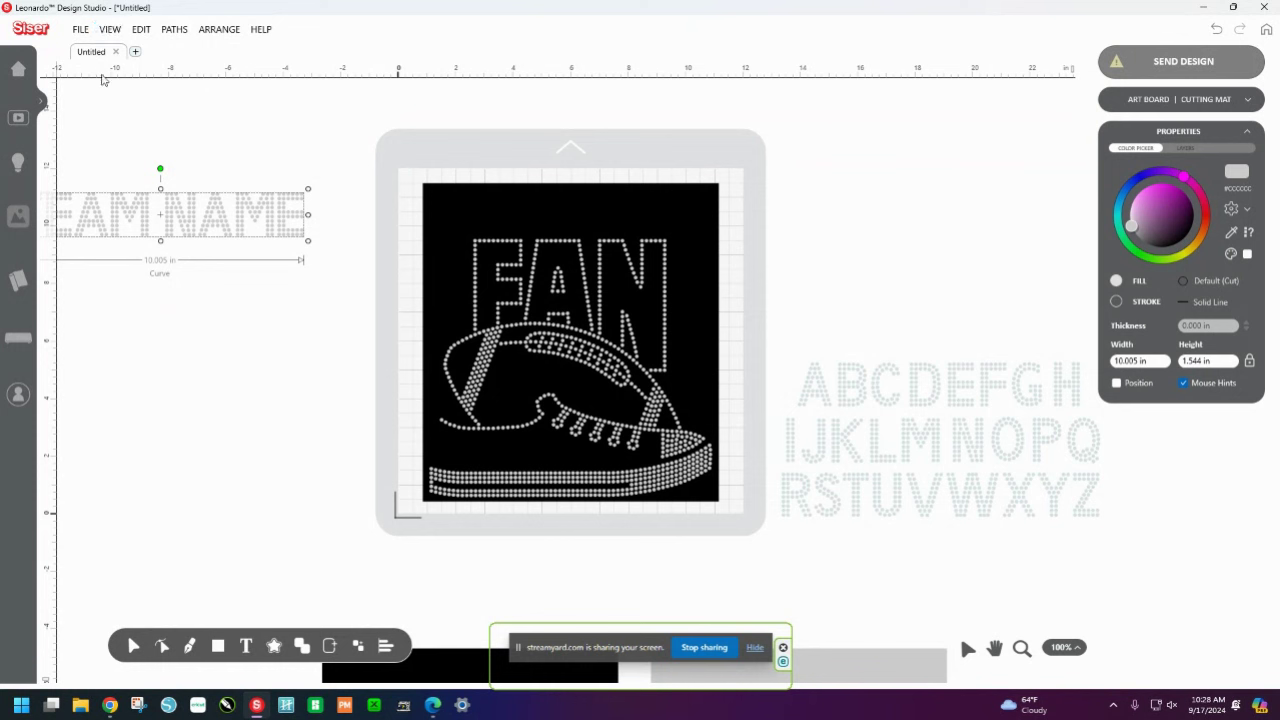
{"action": "left_click_drag", "start_coordinate": [126, 200], "coordinate": [463, 126]}
Delete everything on the canvas and re-import Low Top Football Fan as cut-only layers.
{"action": "left_click_drag", "start_coordinate": [376, 96], "coordinate": [1137, 574]}
{"action": "key", "text": "Delete"}
{"action": "left_click", "coordinate": [80, 29]}
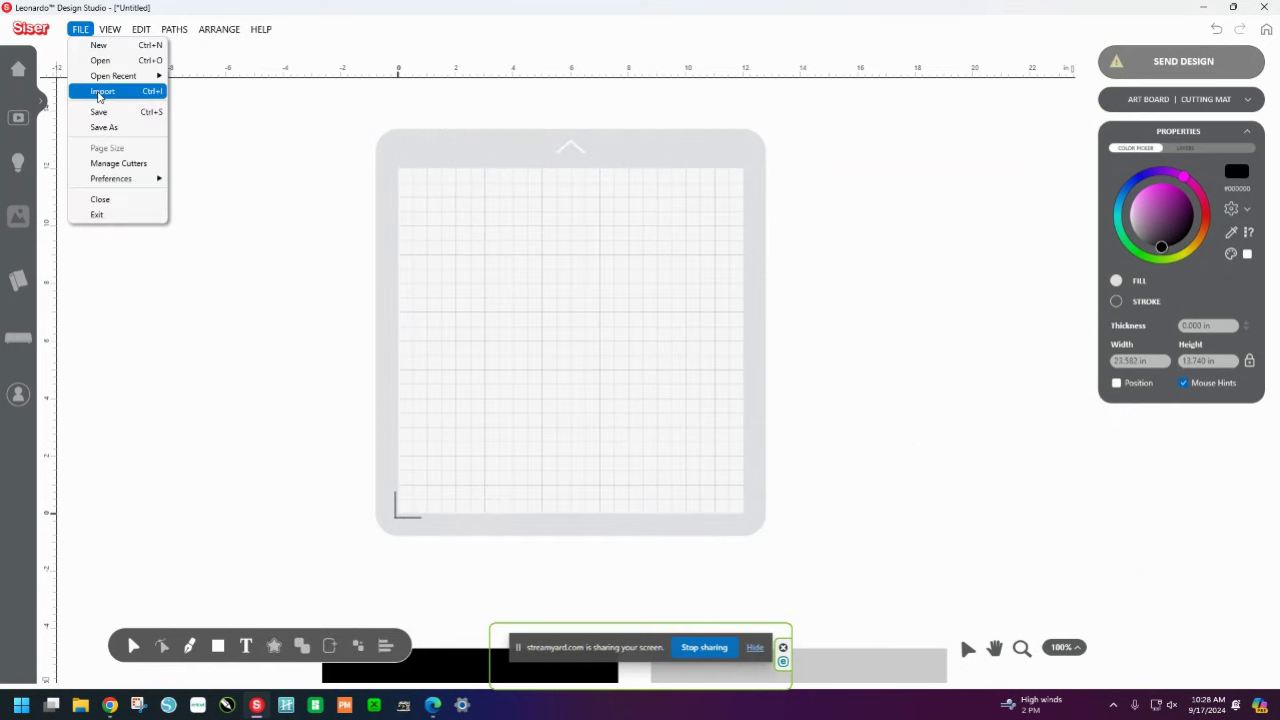
{"action": "left_click", "coordinate": [100, 90]}
{"action": "left_click", "coordinate": [212, 160]}
{"action": "left_click", "coordinate": [884, 605]}
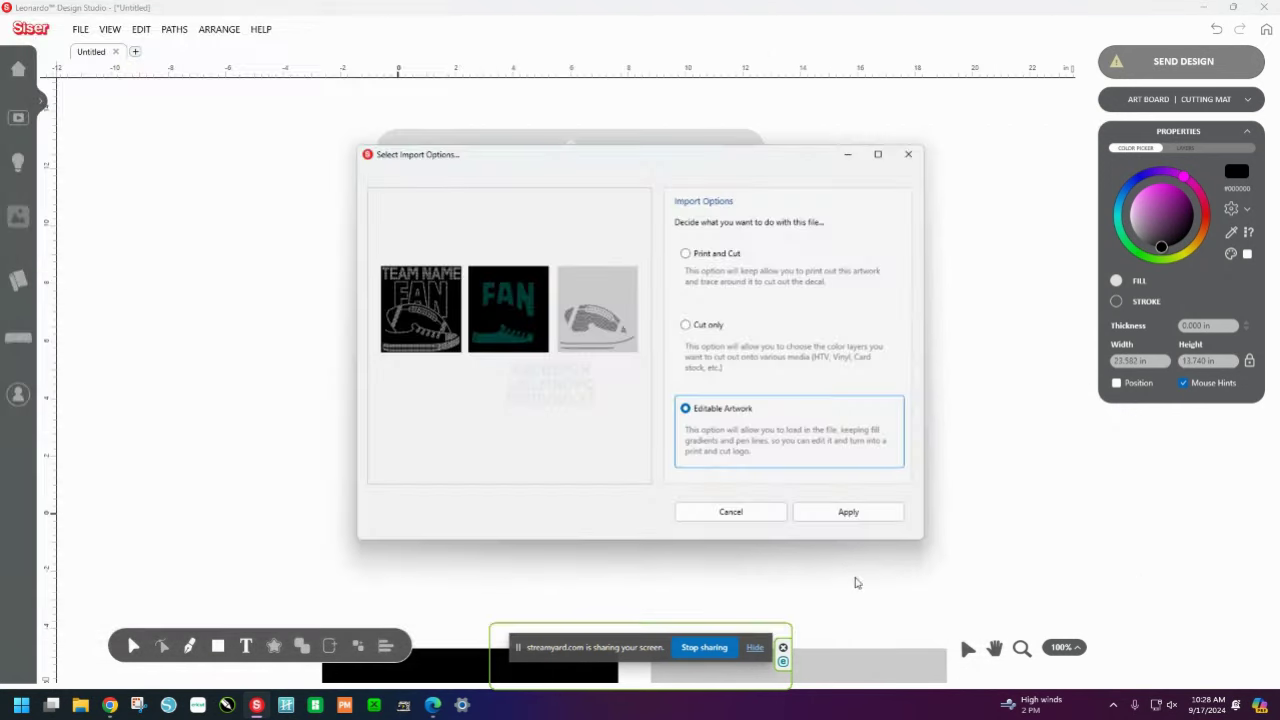
{"action": "left_click", "coordinate": [686, 328]}
{"action": "left_click", "coordinate": [840, 513]}
{"action": "left_click", "coordinate": [840, 512]}
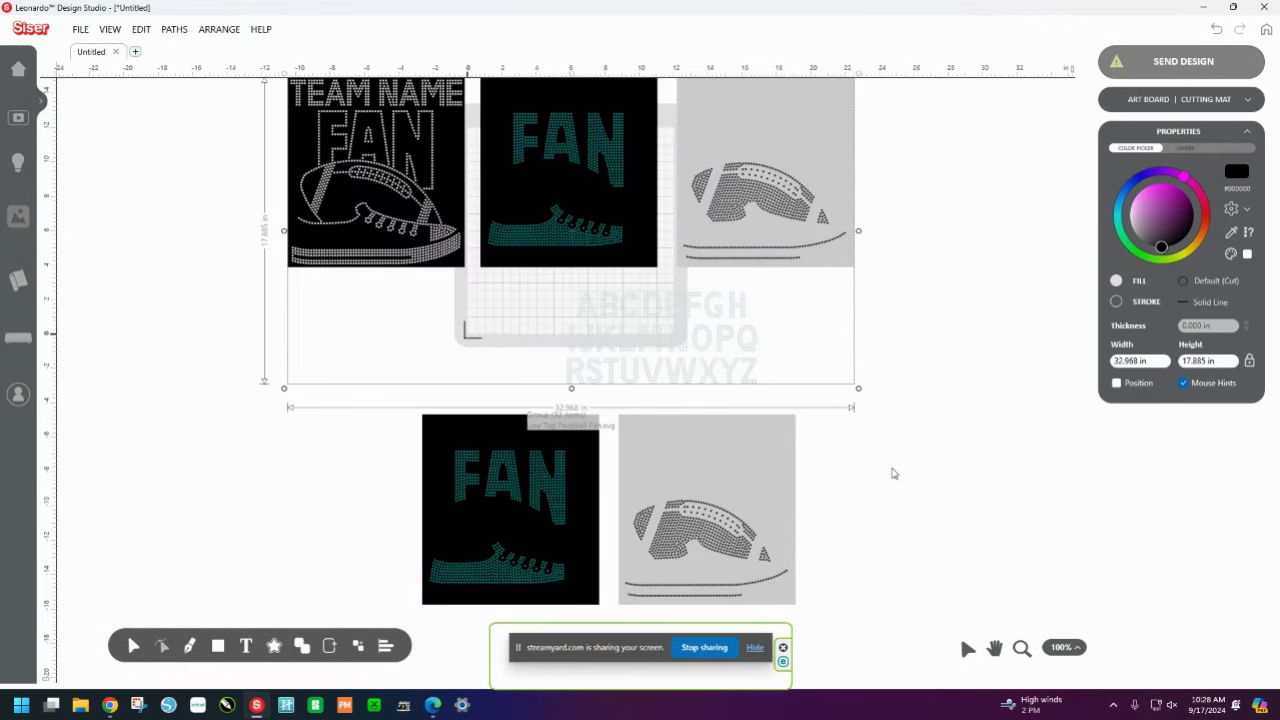
Delete the two leftover panels below the imported design.
{"action": "left_click", "coordinate": [906, 476]}
{"action": "left_click_drag", "start_coordinate": [362, 388], "coordinate": [914, 626]}
{"action": "key", "text": "Delete"}
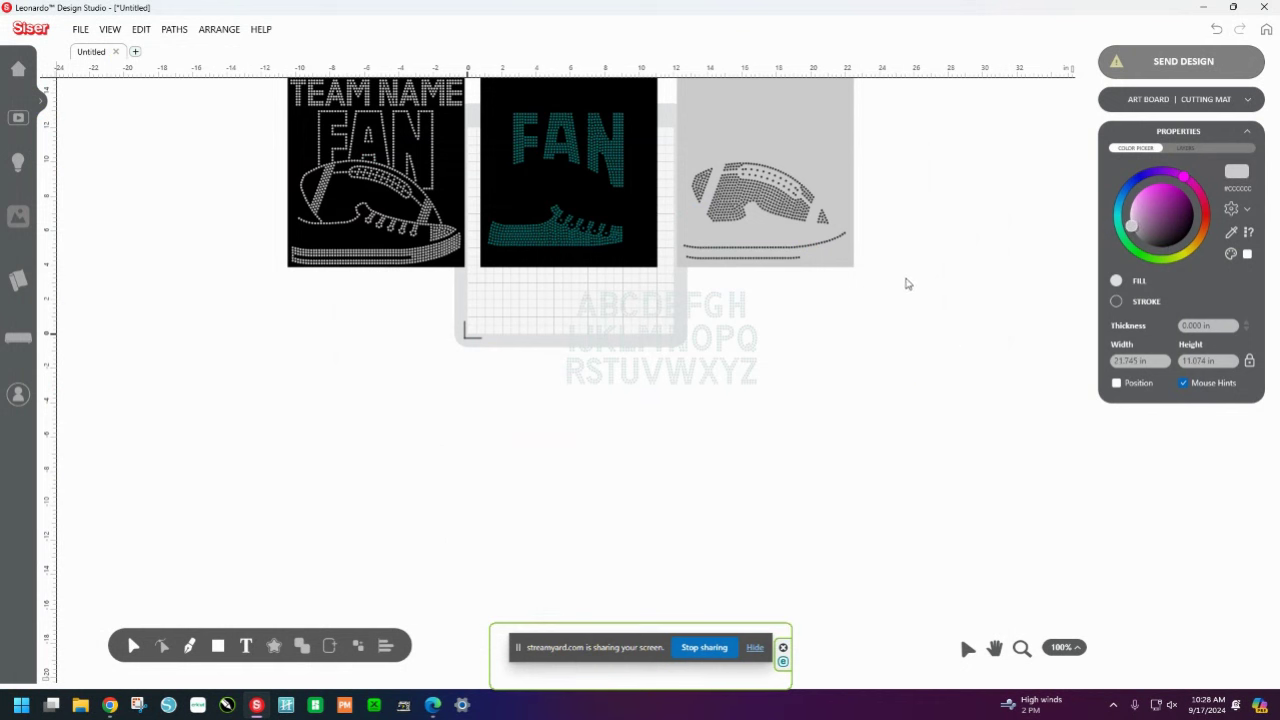
Ungroup the imported artwork and move the teal FAN and grey shoe panels below the mat.
{"action": "key", "text": "ctrl+a"}
{"action": "right_click", "coordinate": [546, 141]}
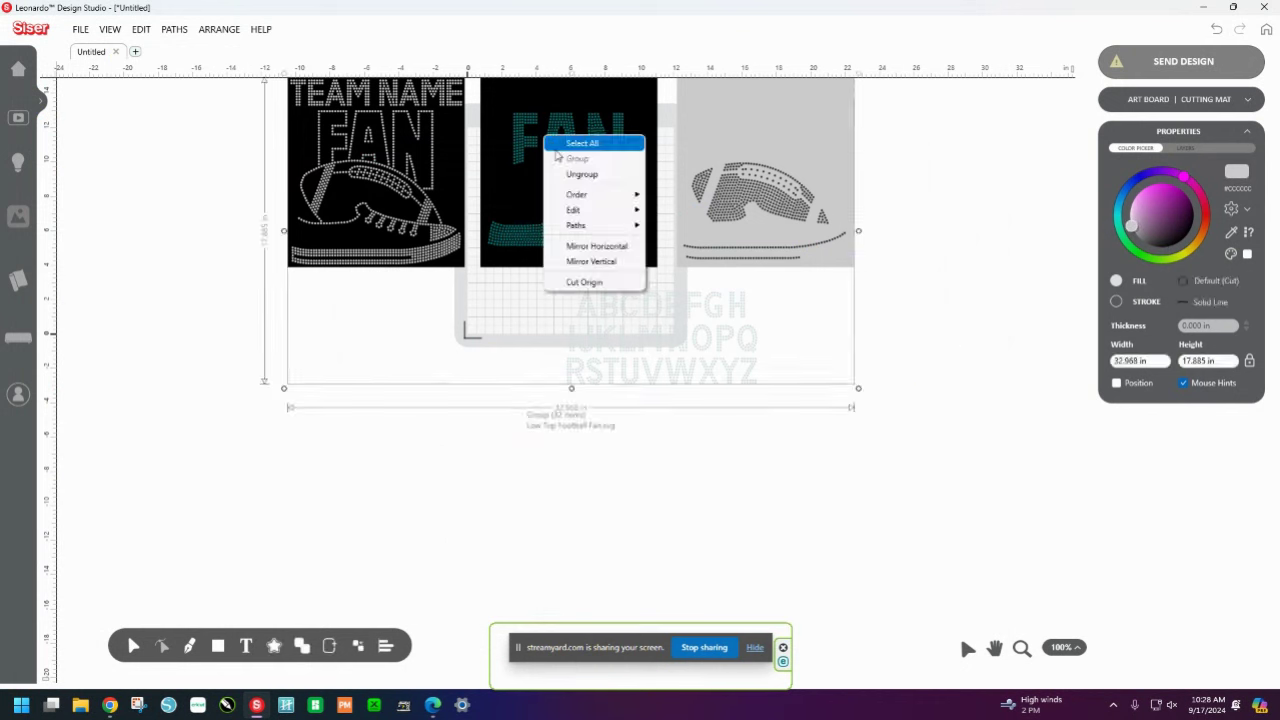
{"action": "left_click", "coordinate": [566, 174]}
{"action": "left_click", "coordinate": [642, 528]}
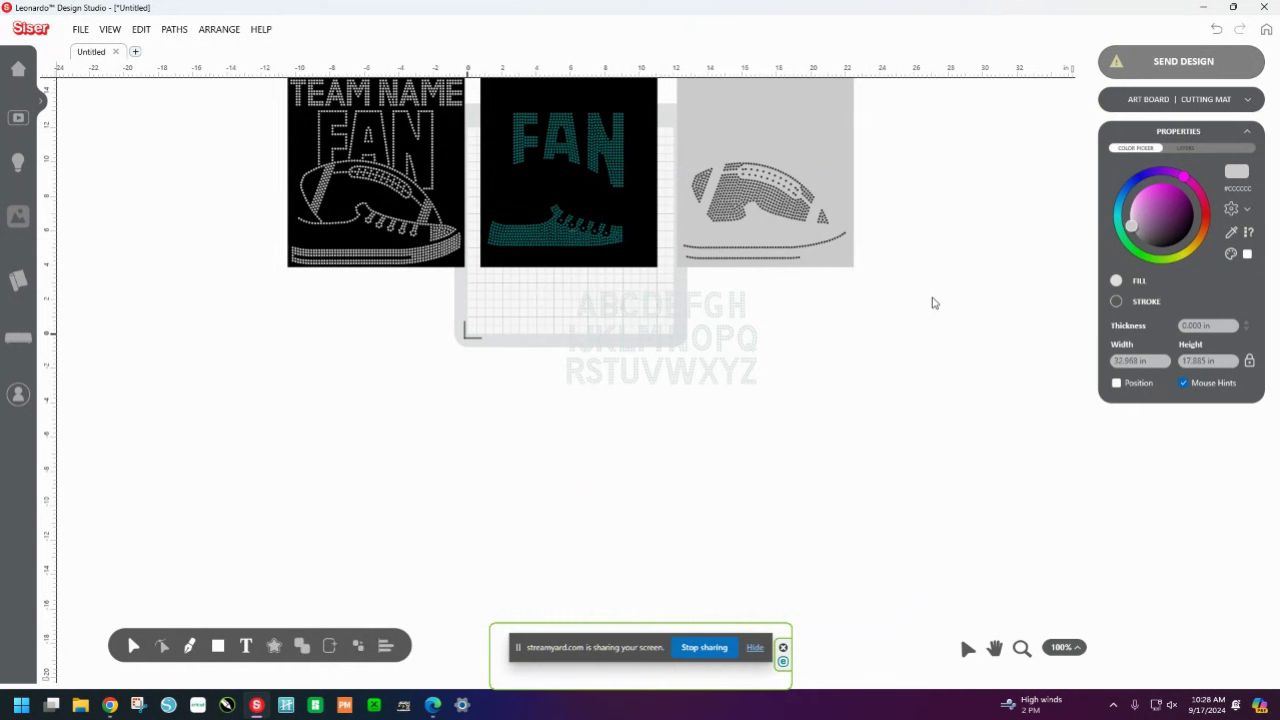
{"action": "left_click_drag", "start_coordinate": [934, 298], "coordinate": [469, 445]}
{"action": "left_click", "coordinate": [902, 406]}
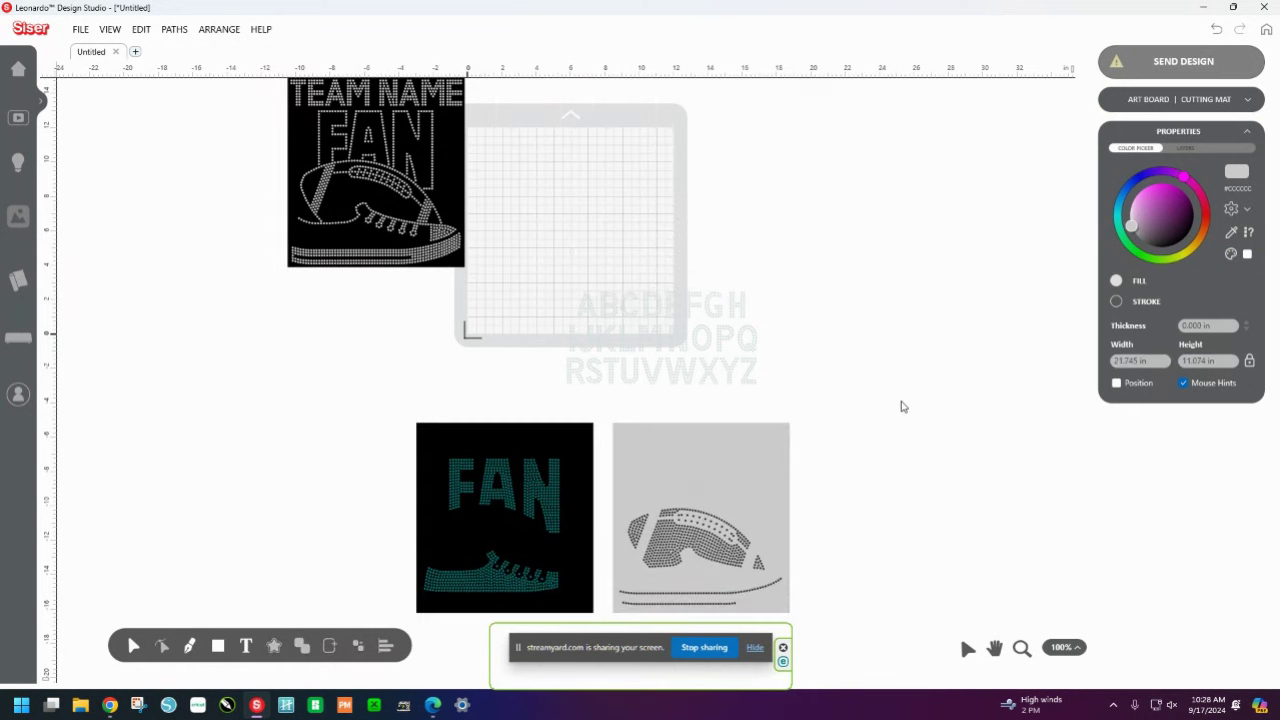
Shift the alphabet letters to the right and place the black TEAM NAME FAN design on the mat.
{"action": "left_click_drag", "start_coordinate": [530, 256], "coordinate": [828, 410]}
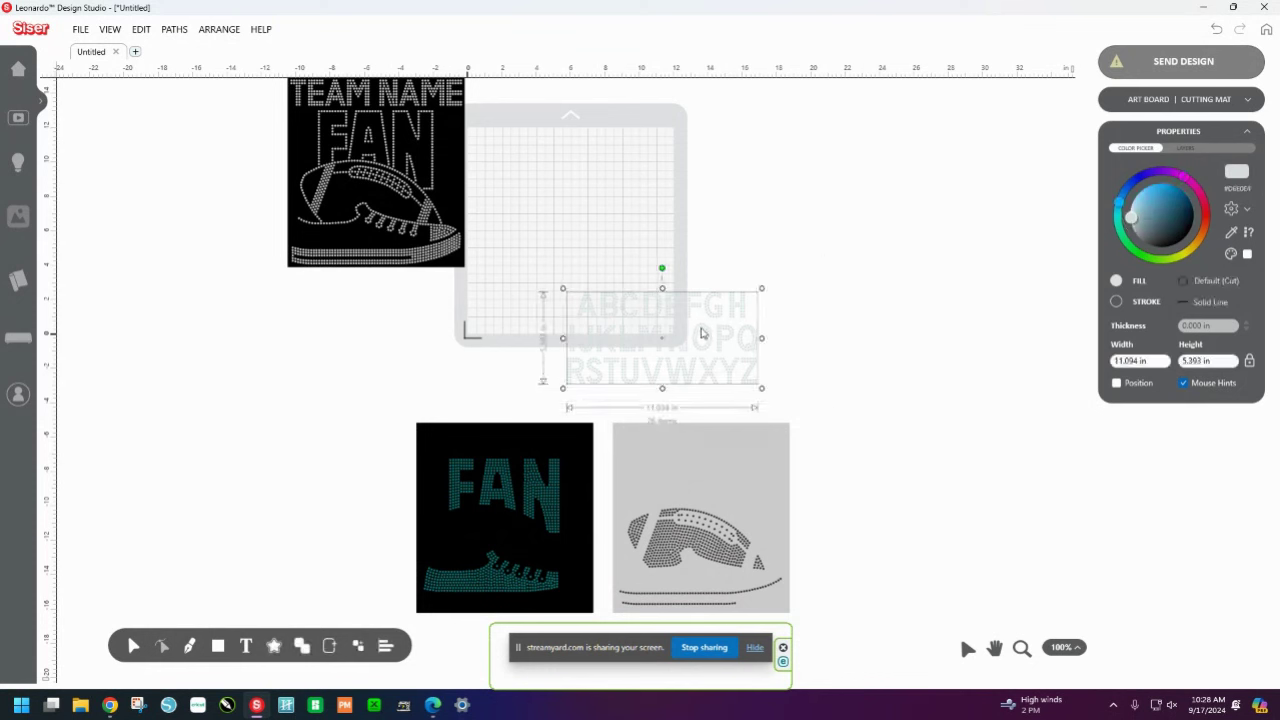
{"action": "left_click_drag", "start_coordinate": [705, 330], "coordinate": [844, 253]}
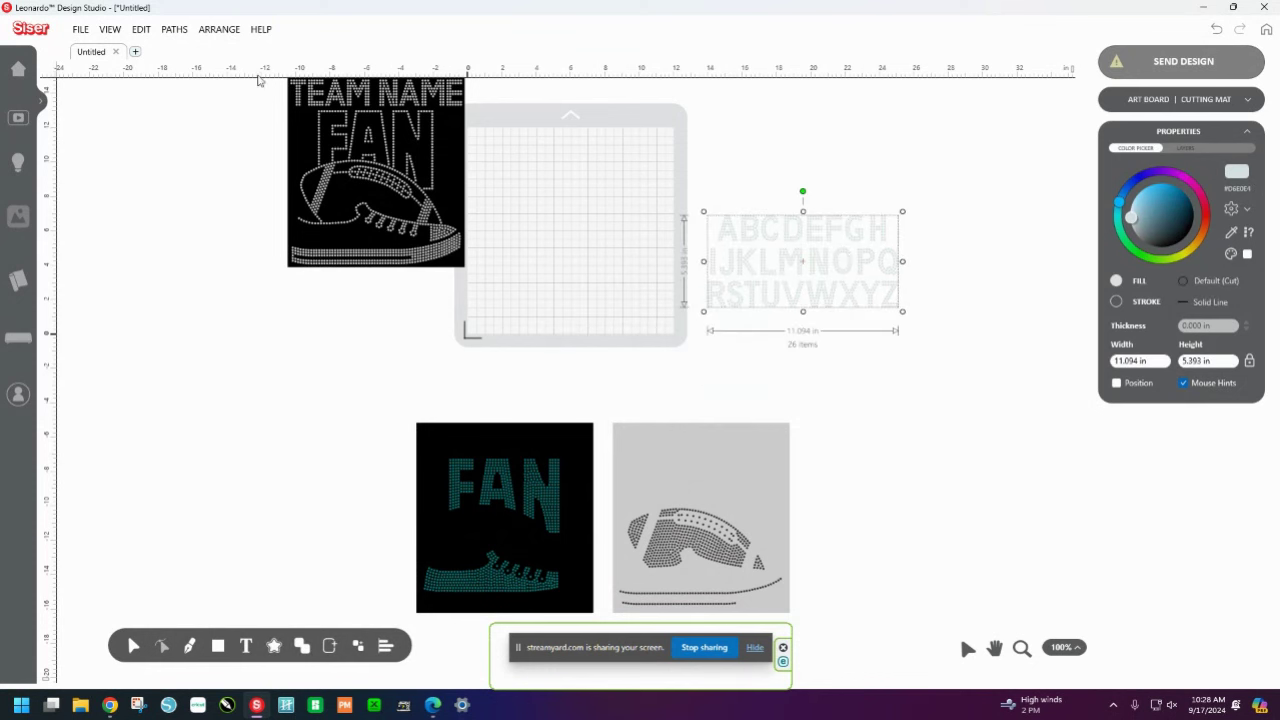
{"action": "left_click", "coordinate": [448, 255]}
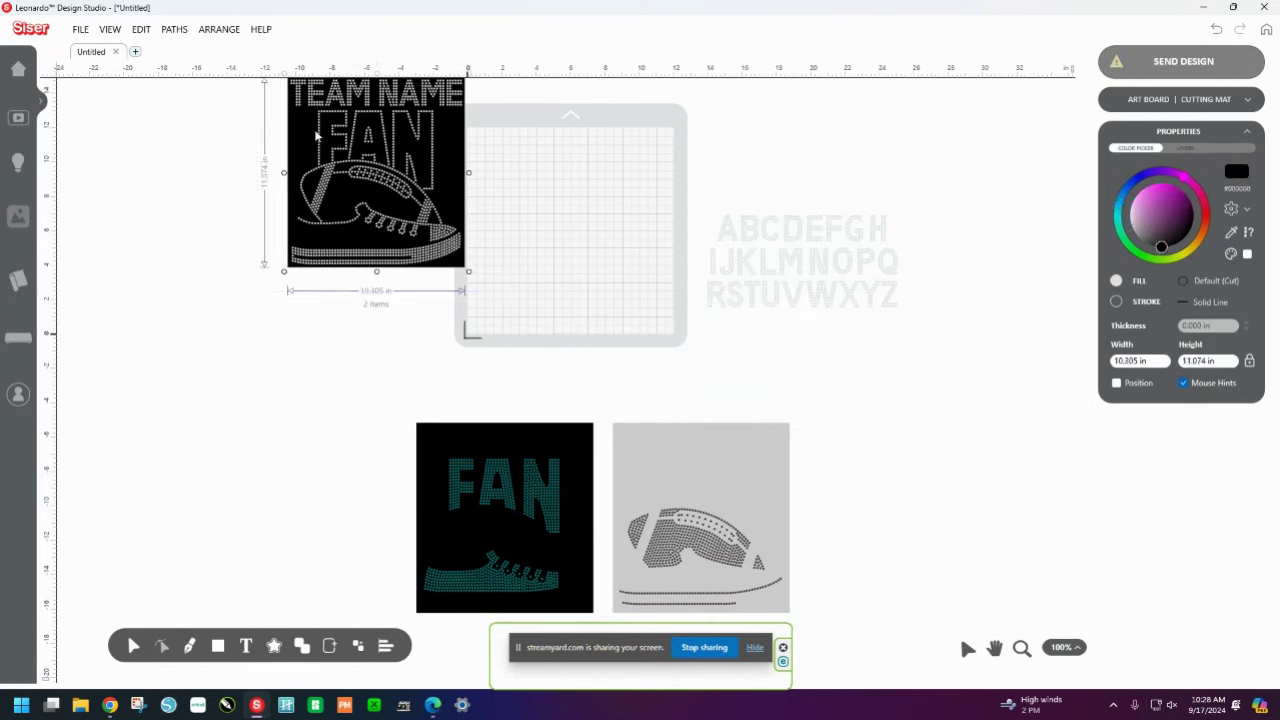
{"action": "left_click_drag", "start_coordinate": [316, 135], "coordinate": [505, 188]}
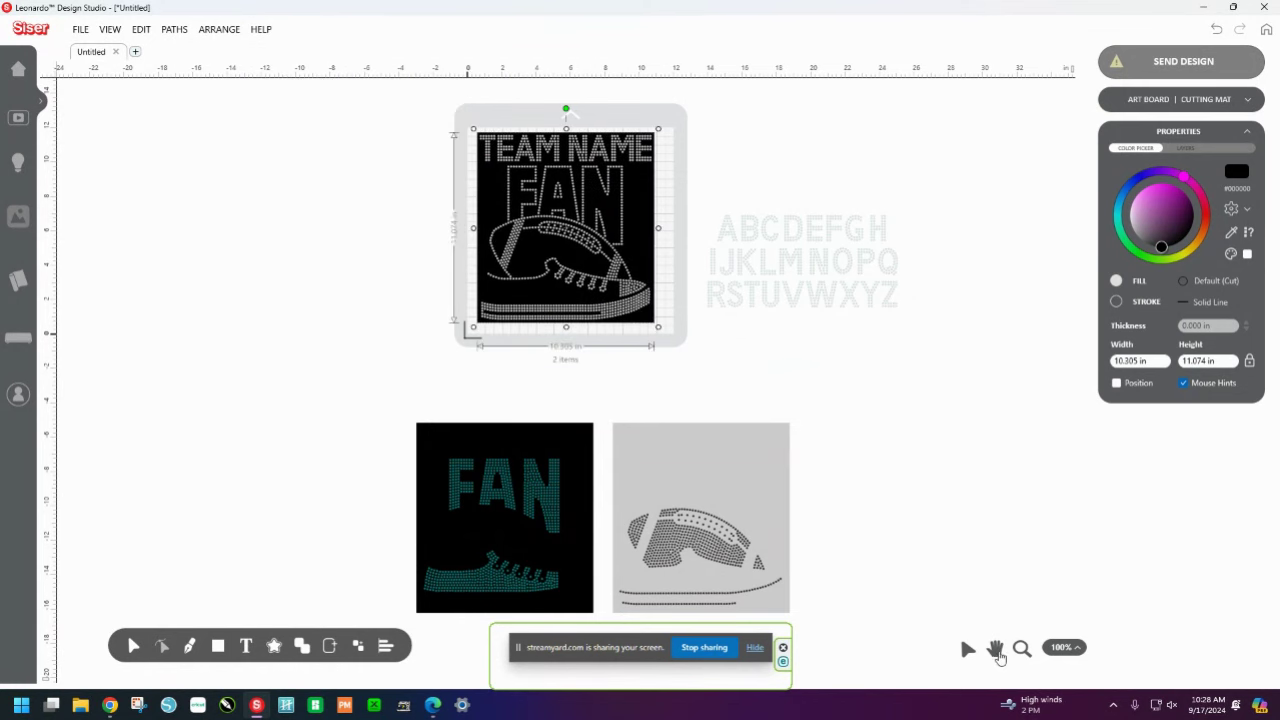
Zoom in on the design's bottom edge to inspect the rhinestones, then return to 100% view.
{"action": "left_click", "coordinate": [1055, 648]}
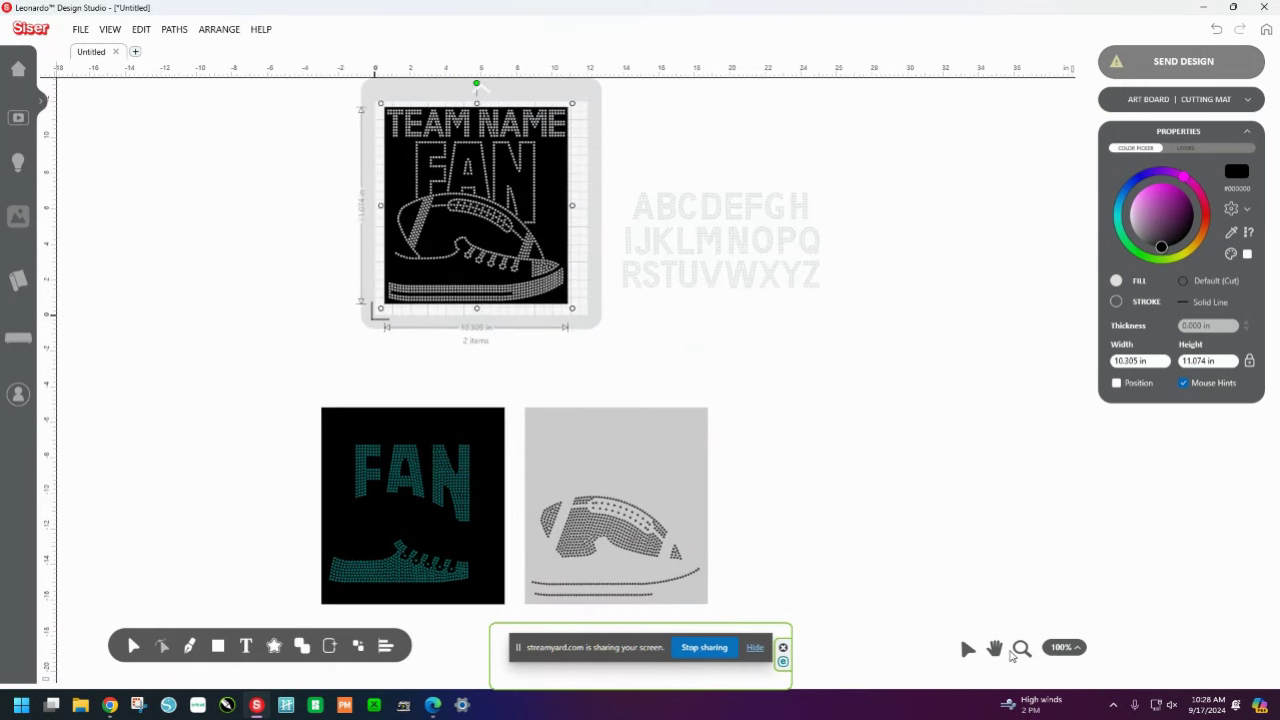
{"action": "left_click", "coordinate": [1021, 648]}
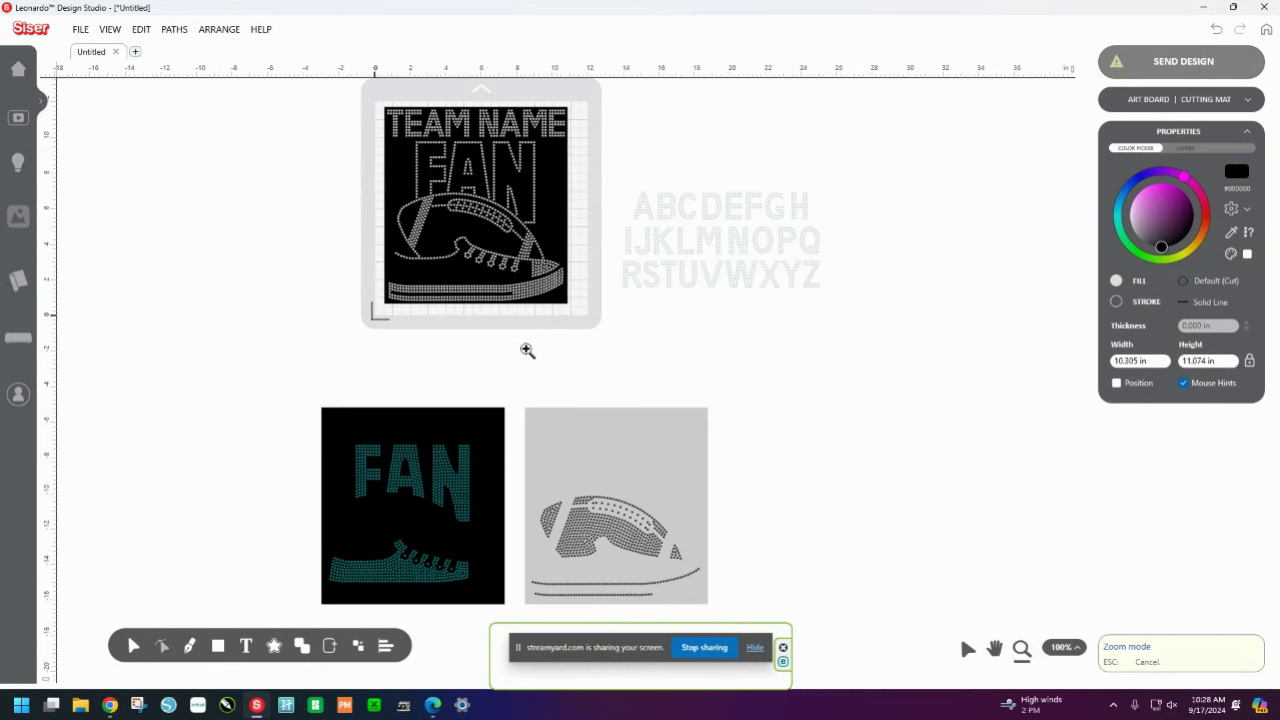
{"action": "left_click_drag", "start_coordinate": [527, 349], "coordinate": [526, 306]}
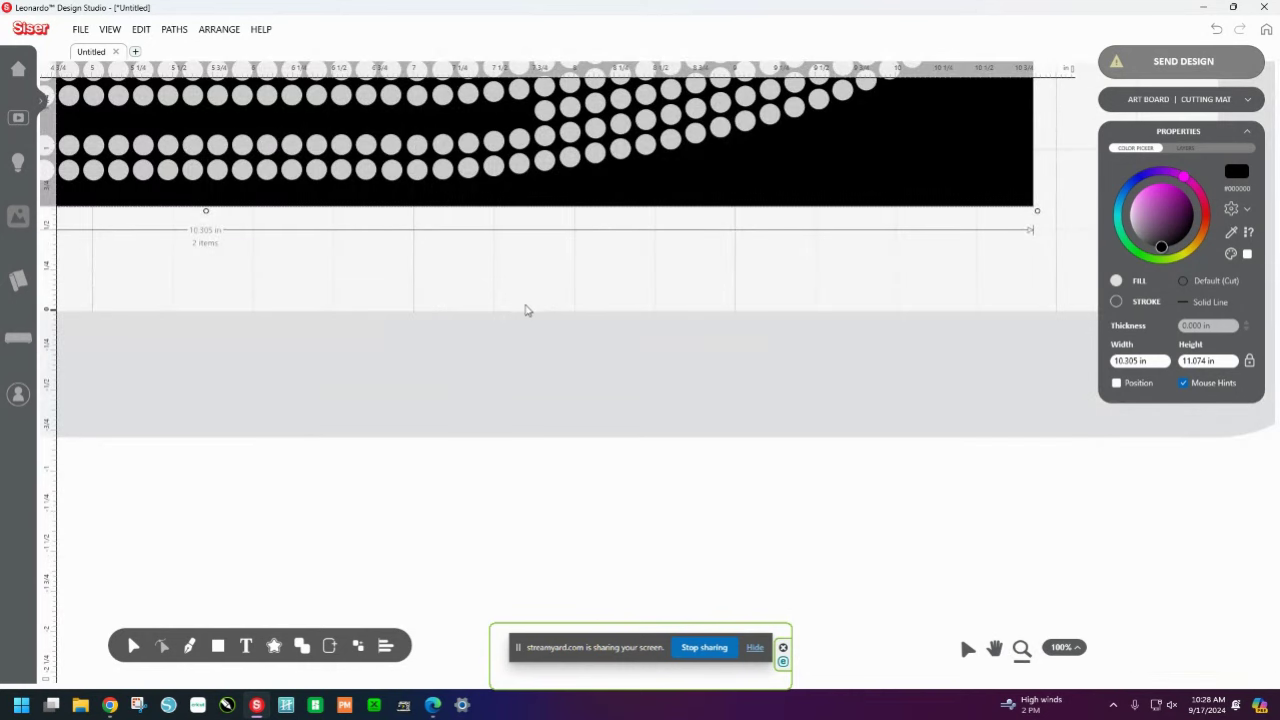
{"action": "scroll", "coordinate": [527, 310], "scroll_direction": "down", "scroll_amount": 2}
{"action": "scroll", "coordinate": [527, 310], "scroll_direction": "up", "scroll_amount": 10}
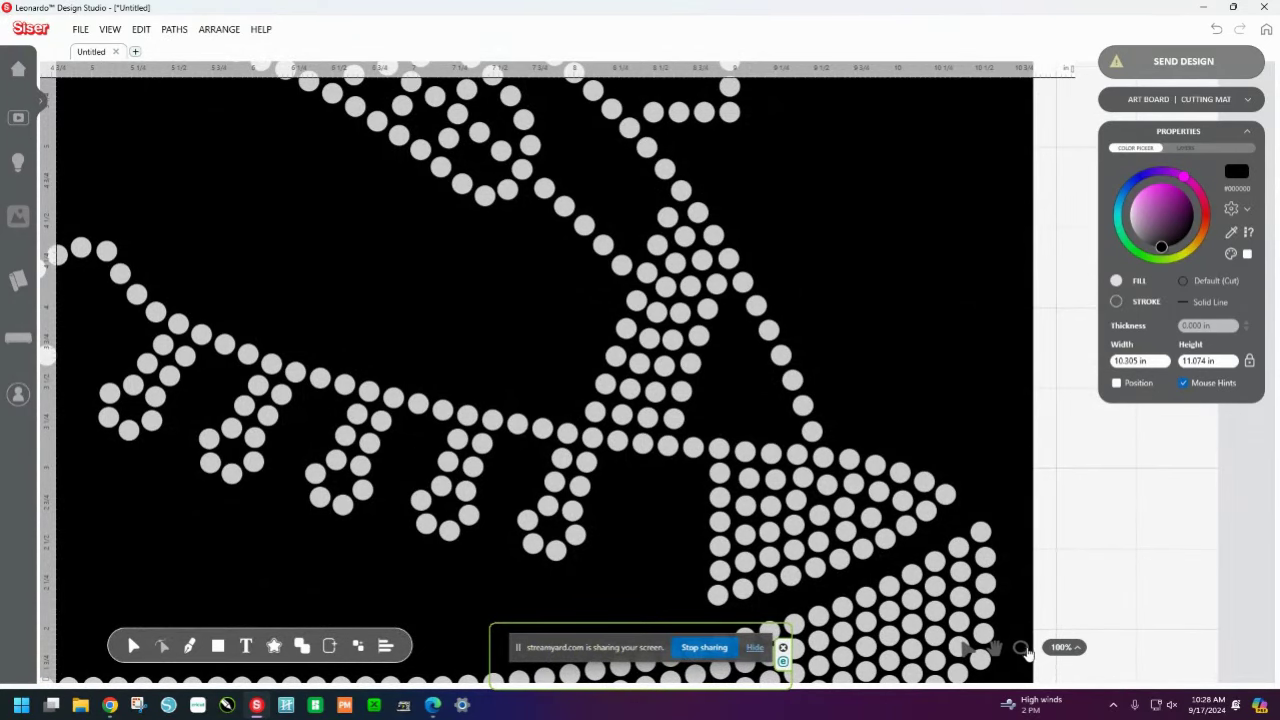
{"action": "left_click", "coordinate": [1022, 648]}
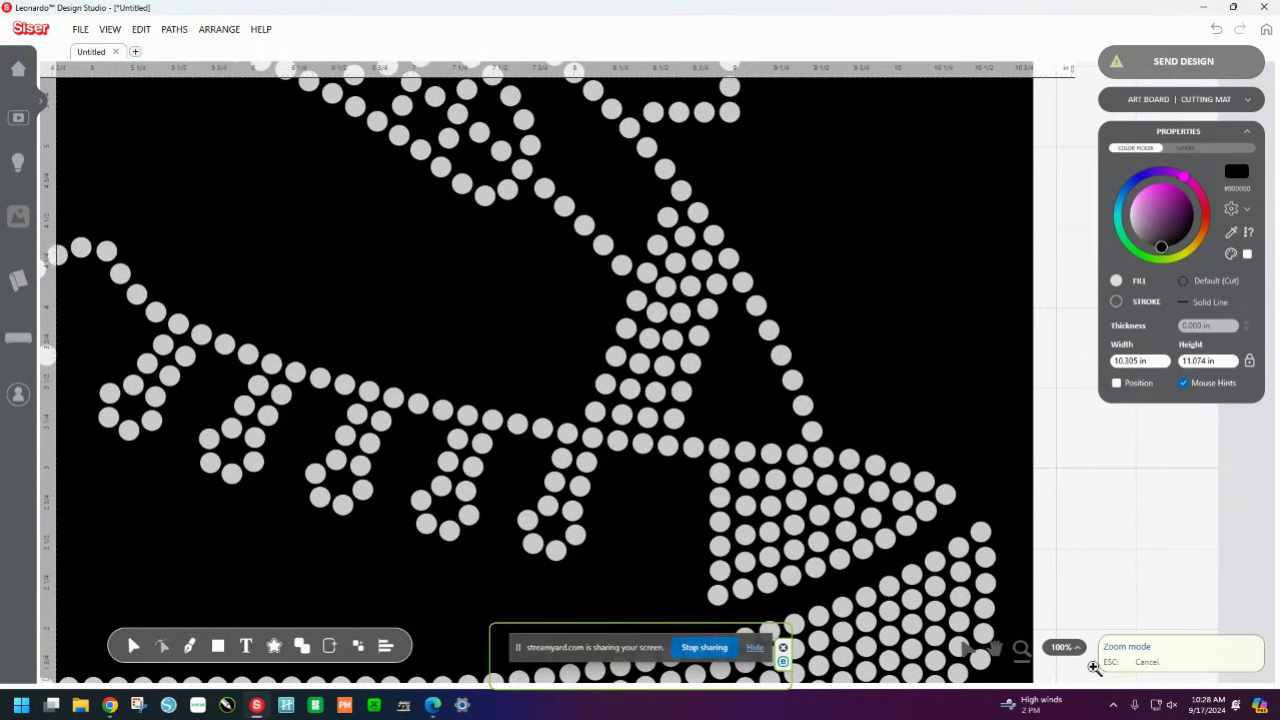
{"action": "left_click", "coordinate": [1062, 650]}
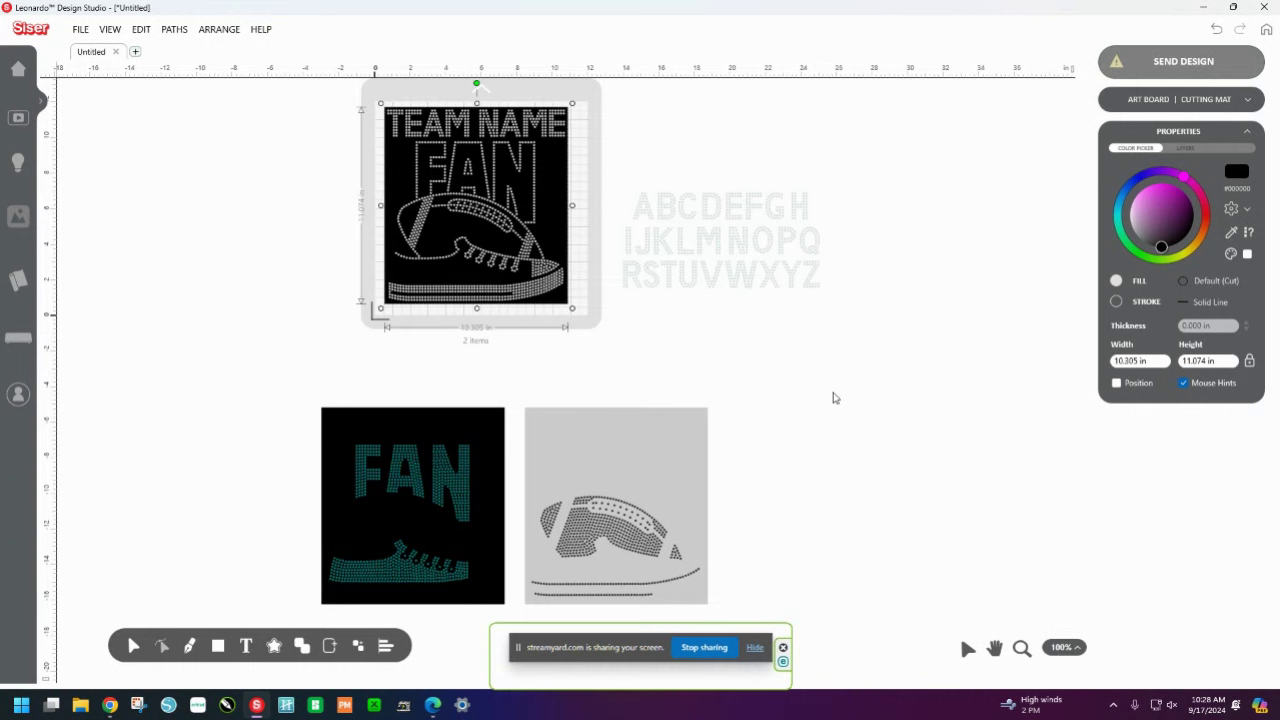
{"action": "right_click", "coordinate": [590, 314]}
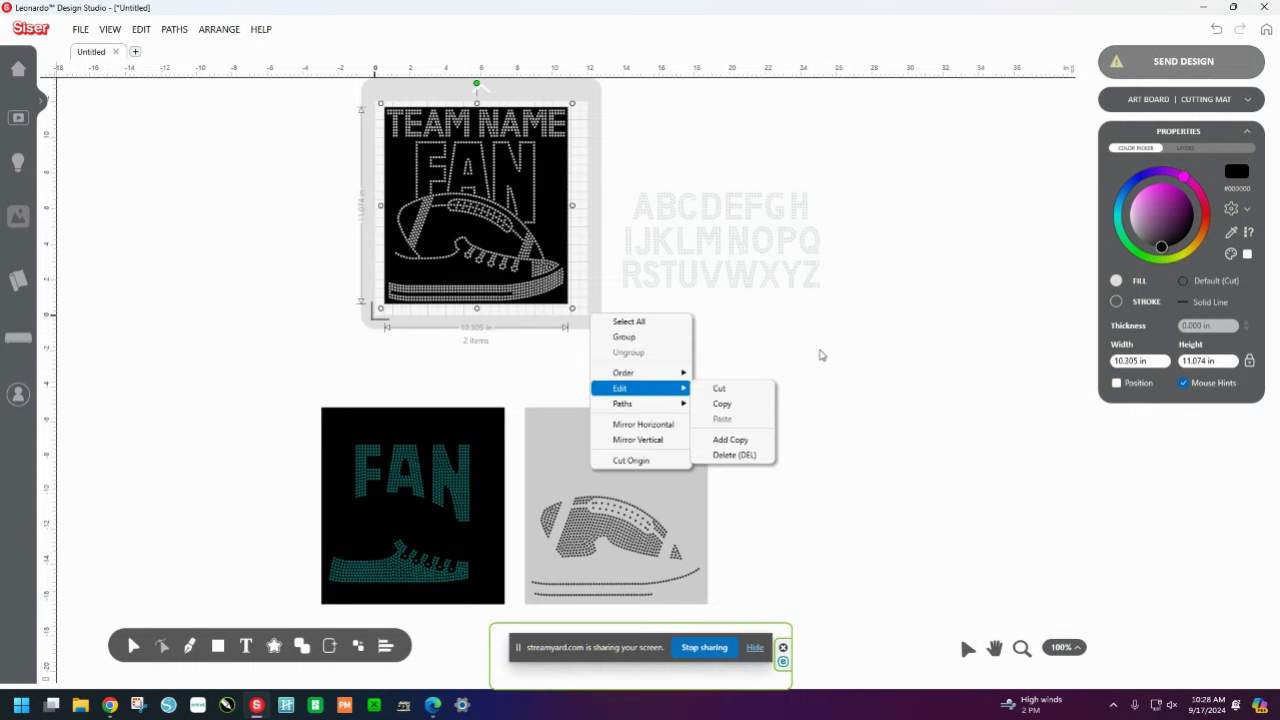
{"action": "left_click", "coordinate": [818, 351]}
Pan and zoom in again for a close look at the design on the mat.
{"action": "left_click_drag", "start_coordinate": [600, 314], "coordinate": [717, 449]}
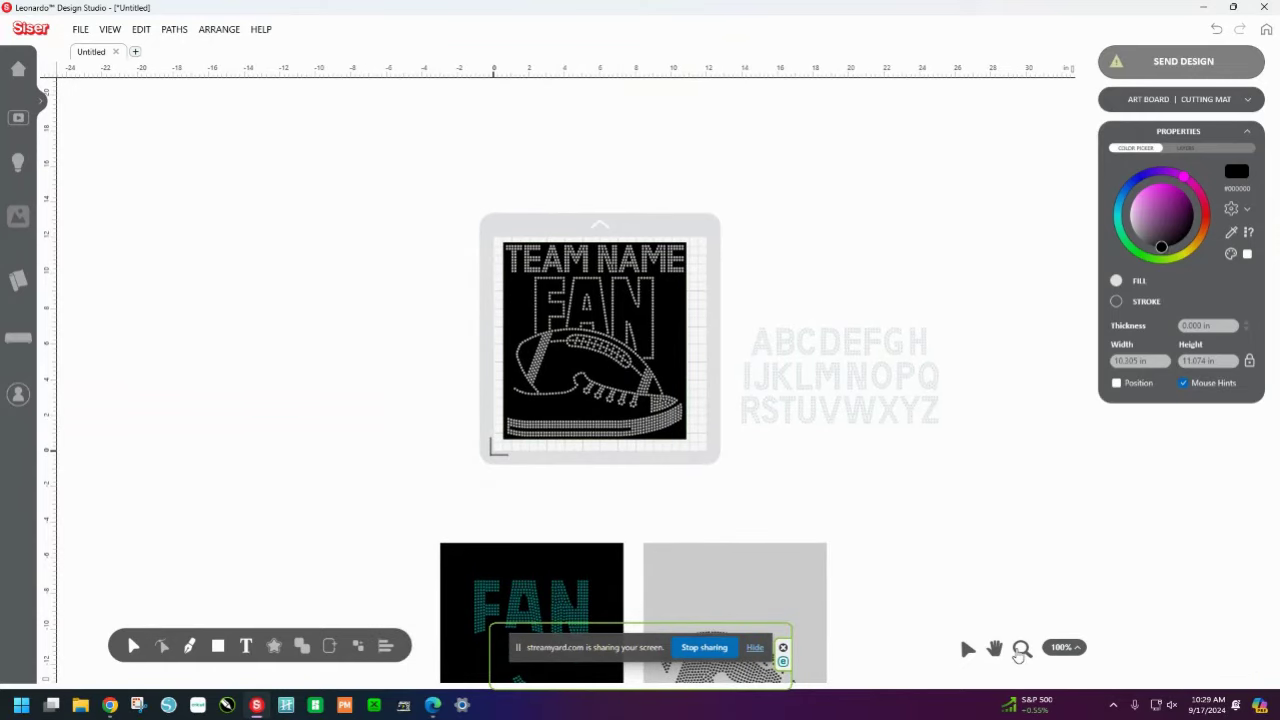
{"action": "left_click", "coordinate": [1021, 648]}
{"action": "left_click", "coordinate": [727, 482]}
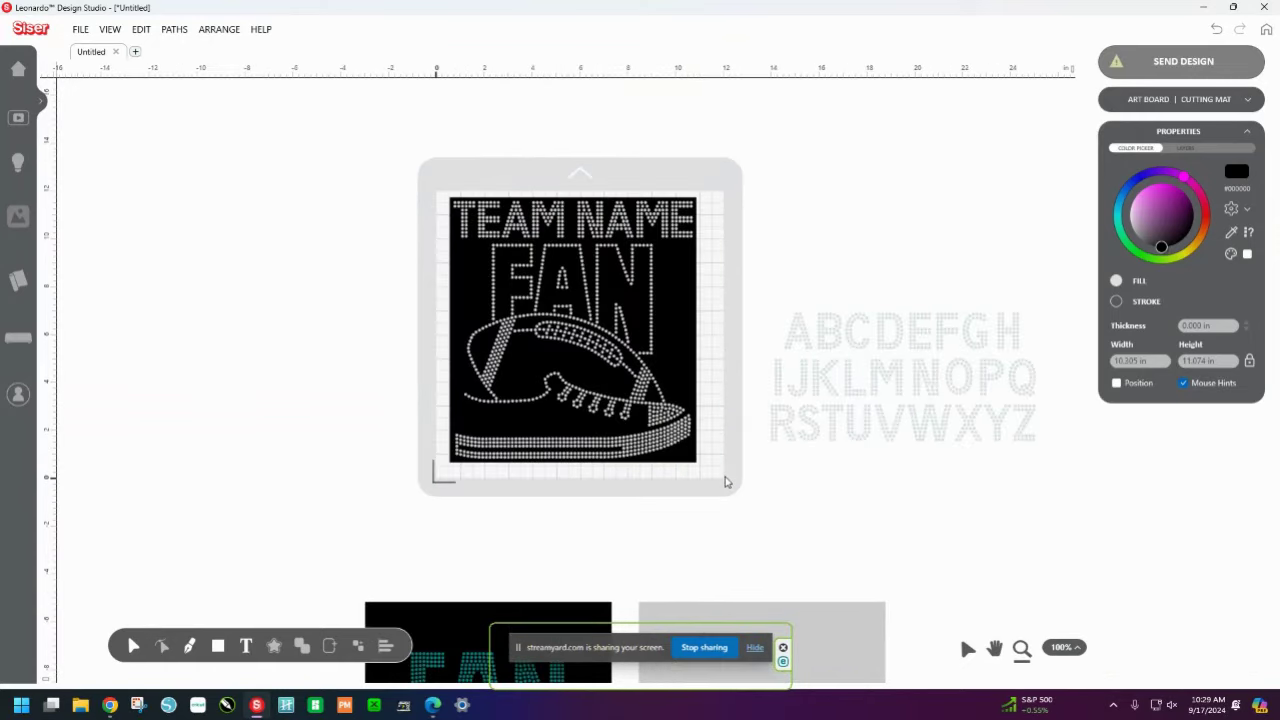
{"action": "left_click", "coordinate": [1060, 650]}
{"action": "left_click", "coordinate": [1023, 649]}
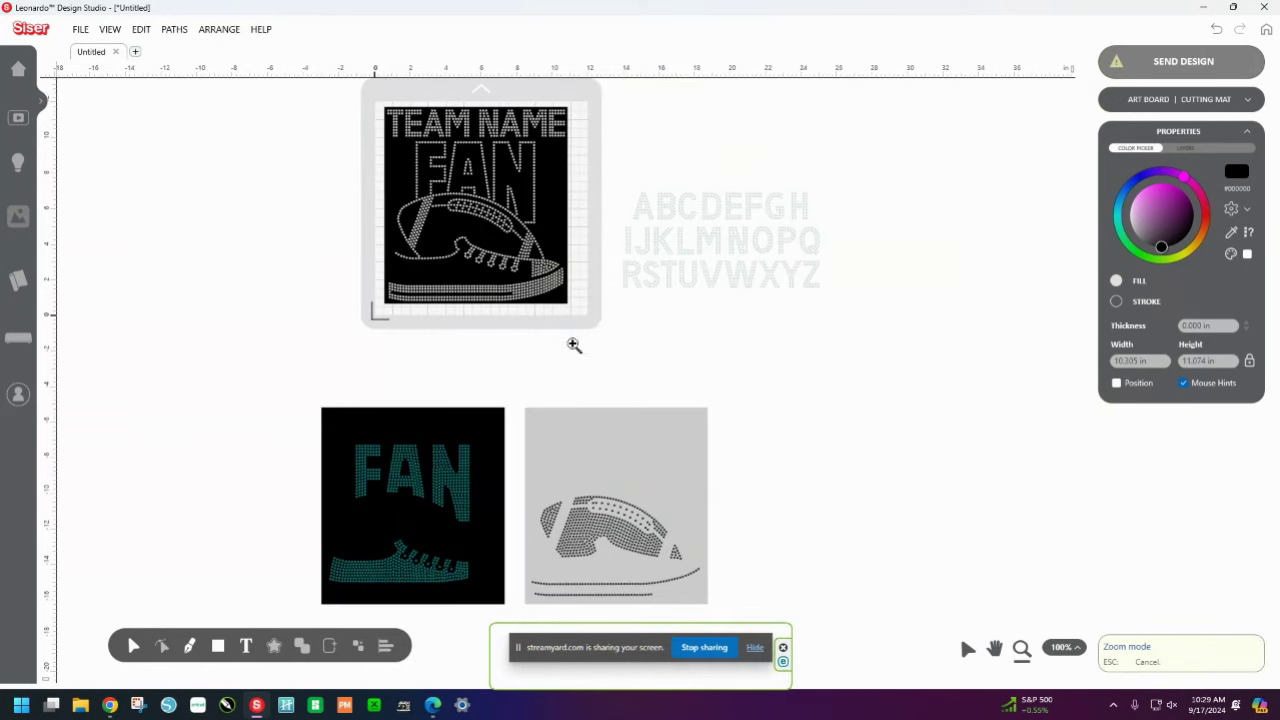
{"action": "left_click", "coordinate": [573, 348]}
{"action": "left_click", "coordinate": [995, 648]}
{"action": "left_click", "coordinate": [1021, 648]}
{"action": "left_click", "coordinate": [551, 303]}
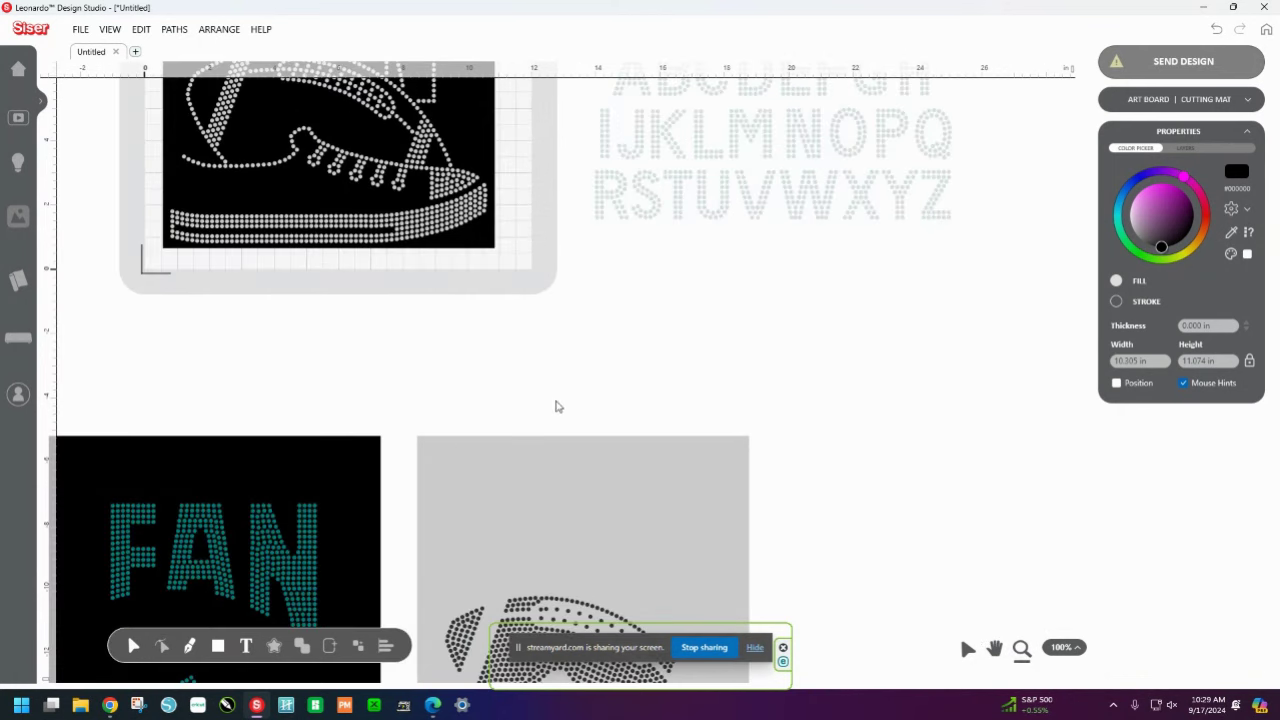
Move the black backing rectangle off the mat to the left and recolour the rhinestones purple #772077.
{"action": "left_click_drag", "start_coordinate": [437, 283], "coordinate": [571, 591]}
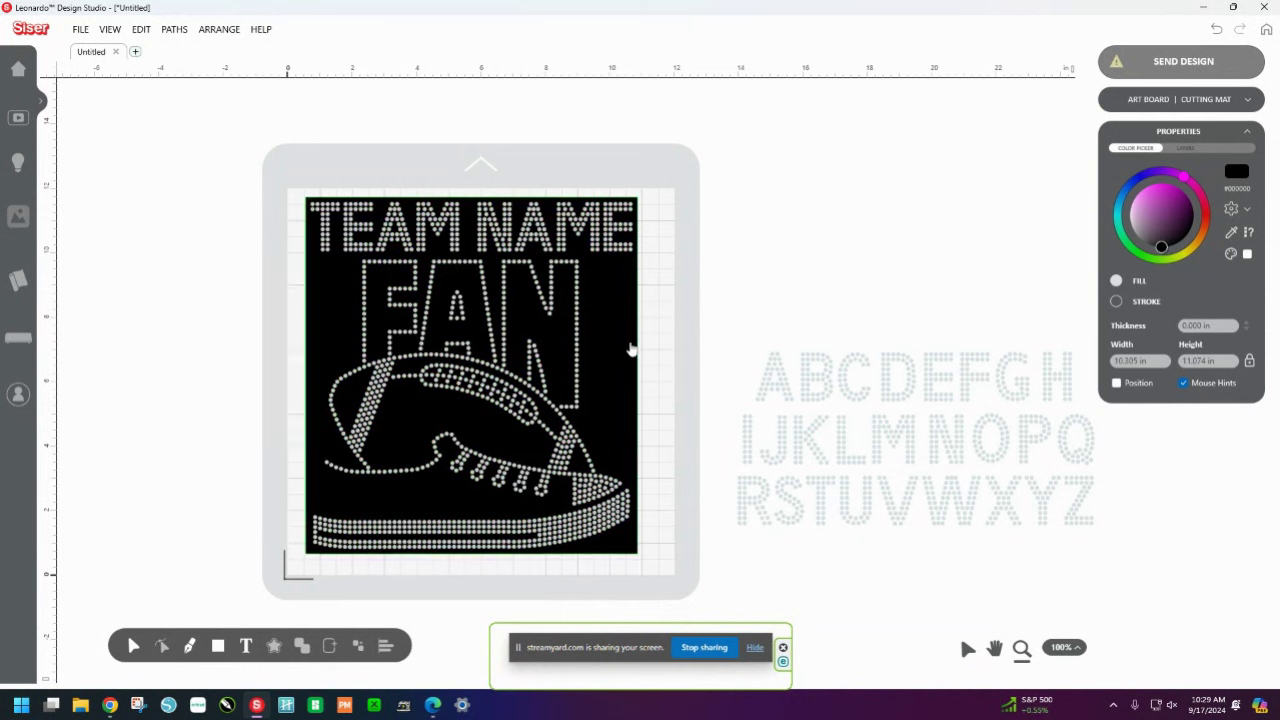
{"action": "left_click_drag", "start_coordinate": [630, 349], "coordinate": [245, 350]}
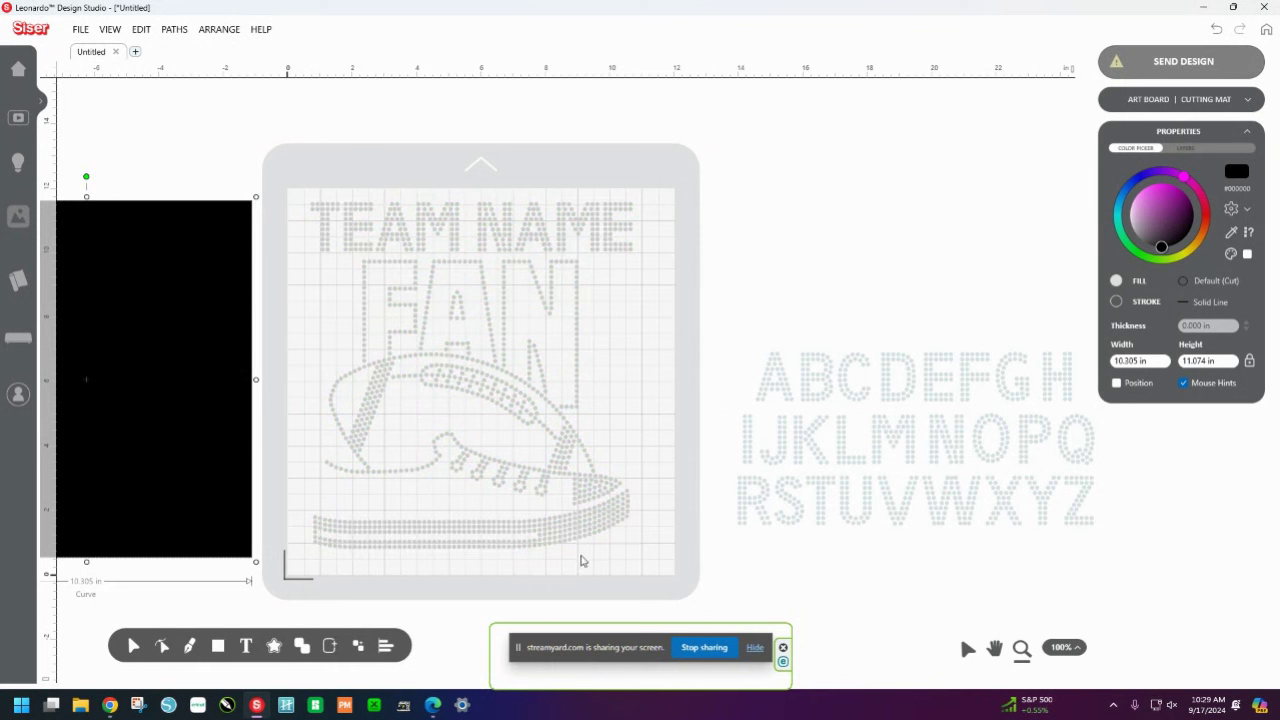
{"action": "left_click", "coordinate": [576, 522]}
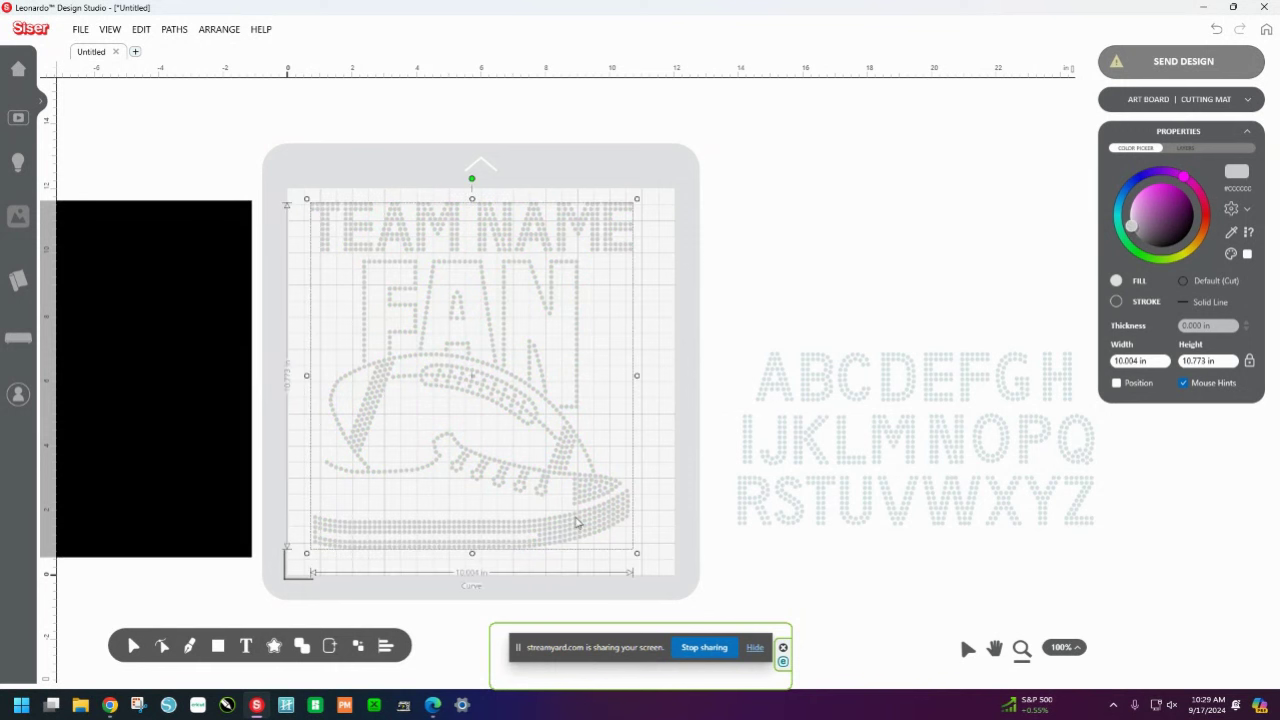
{"action": "left_click_drag", "start_coordinate": [1140, 234], "coordinate": [1173, 206]}
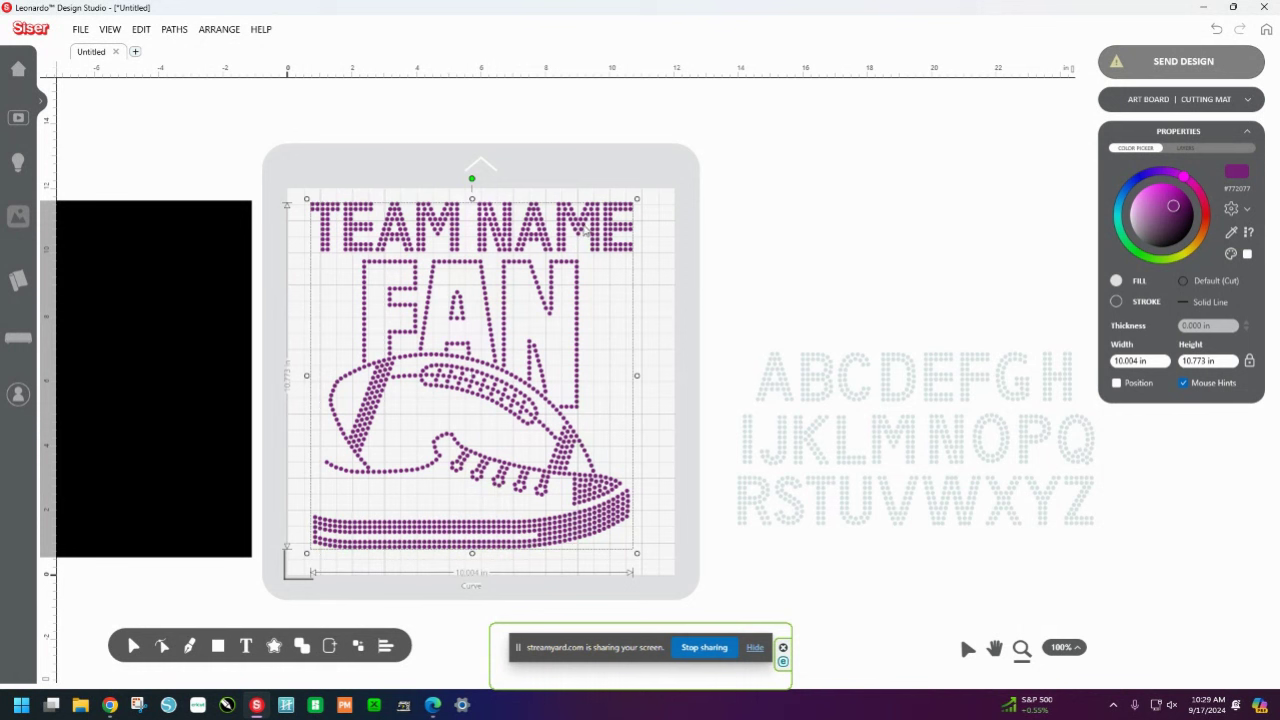
Apply PATHS > Ungroup Paths to the purple rhinestone design, then deselect.
{"action": "right_click", "coordinate": [585, 226]}
{"action": "left_click", "coordinate": [663, 145]}
{"action": "left_click", "coordinate": [182, 31]}
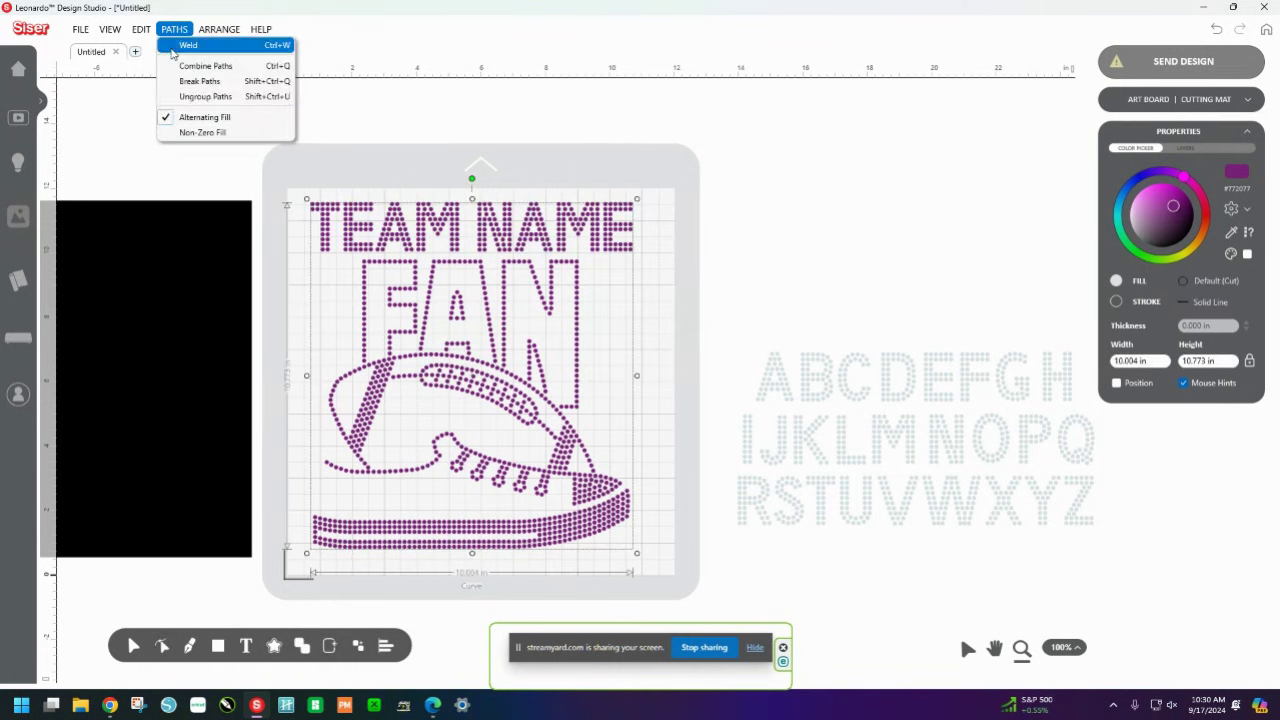
{"action": "left_click", "coordinate": [223, 97]}
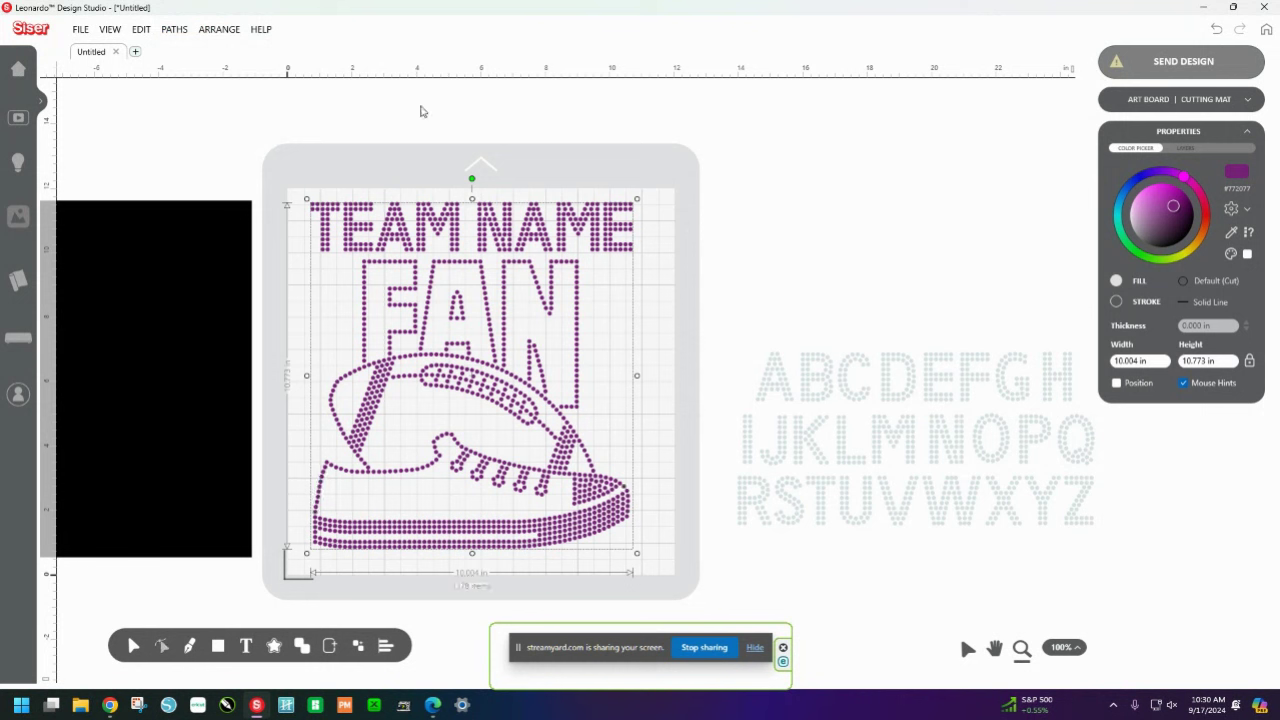
{"action": "left_click", "coordinate": [423, 138]}
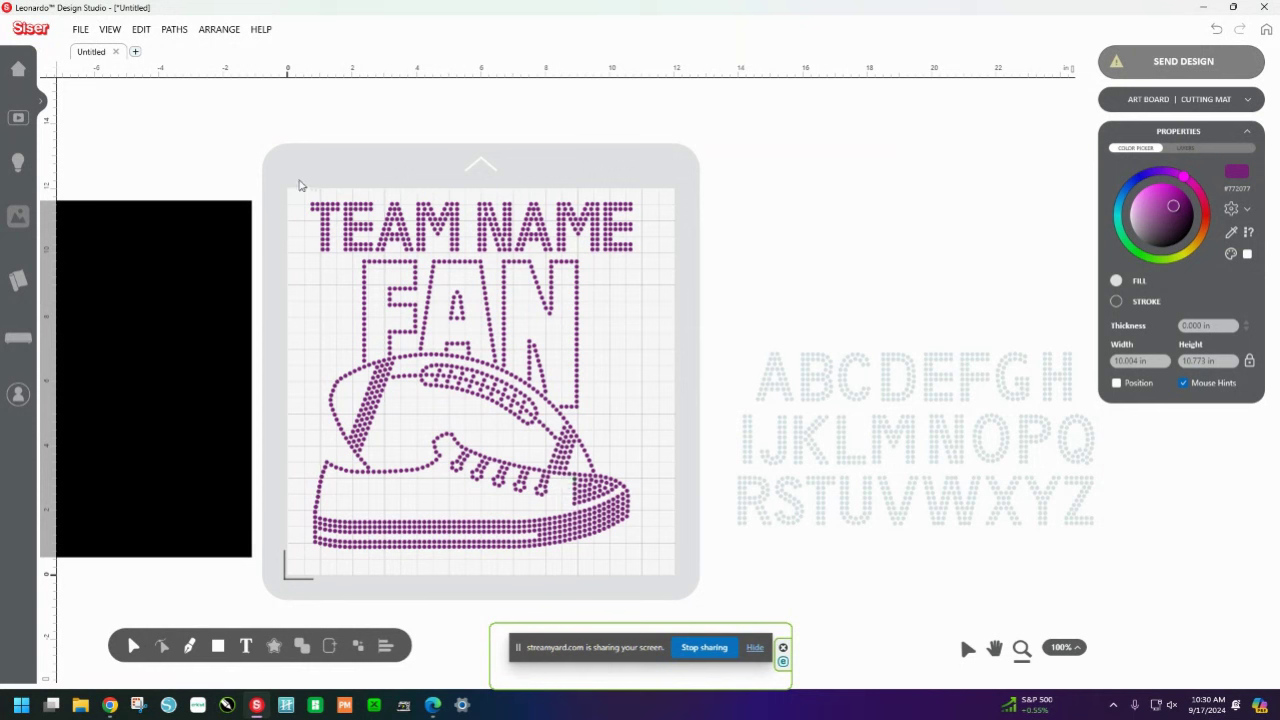
Move TEAM NAME right off the mat, drag C, O, L, T, S above FAN, and centre COLTS.
{"action": "left_click_drag", "start_coordinate": [299, 185], "coordinate": [650, 255]}
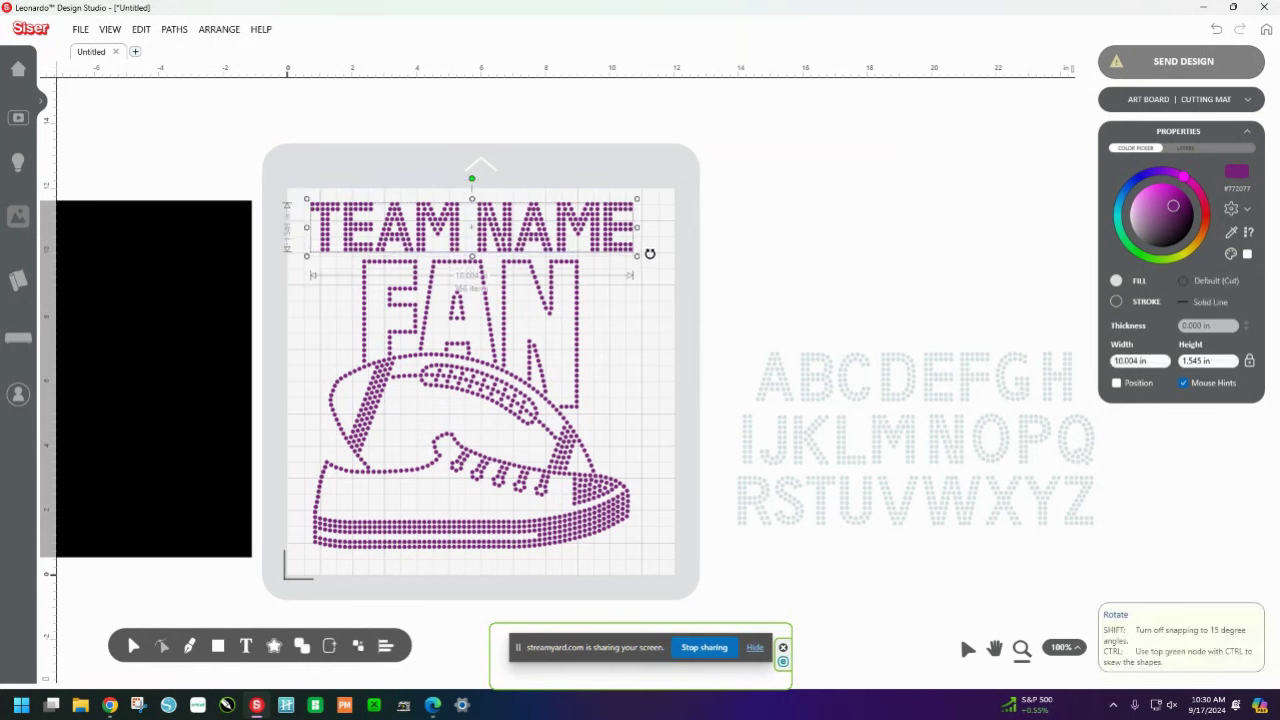
{"action": "left_click_drag", "start_coordinate": [585, 228], "coordinate": [1018, 226]}
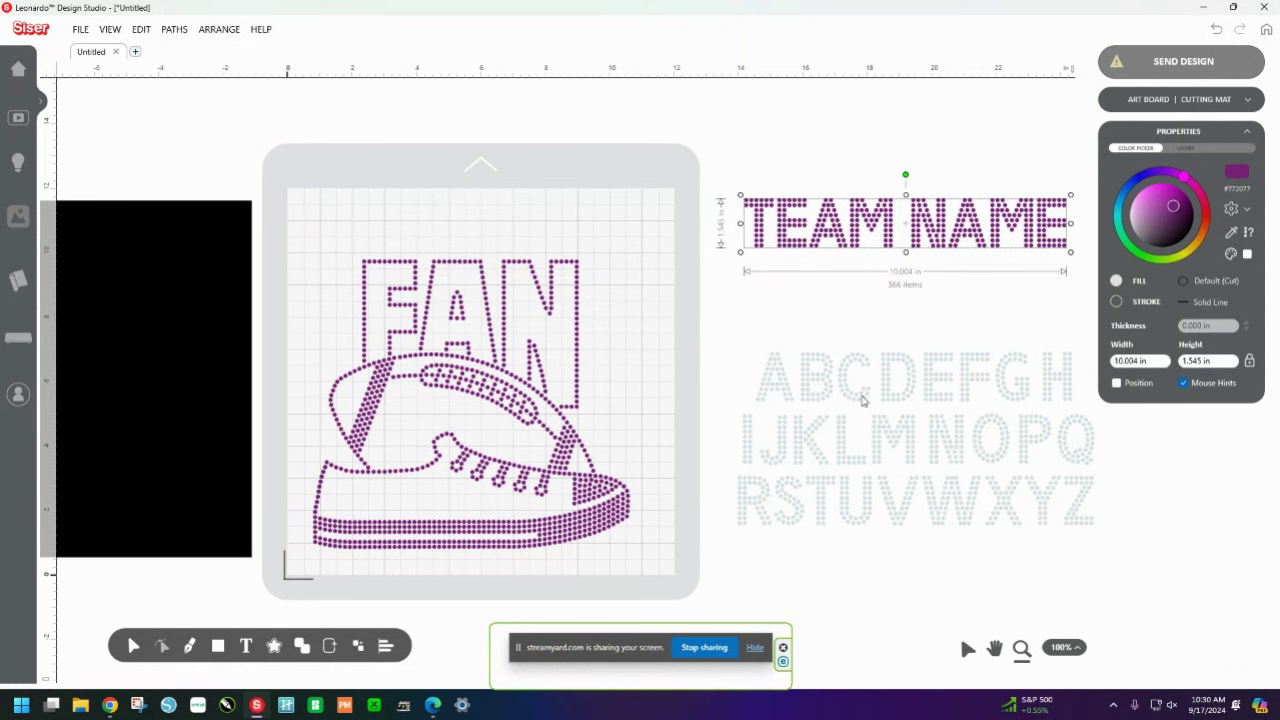
{"action": "left_click_drag", "start_coordinate": [864, 402], "coordinate": [399, 253]}
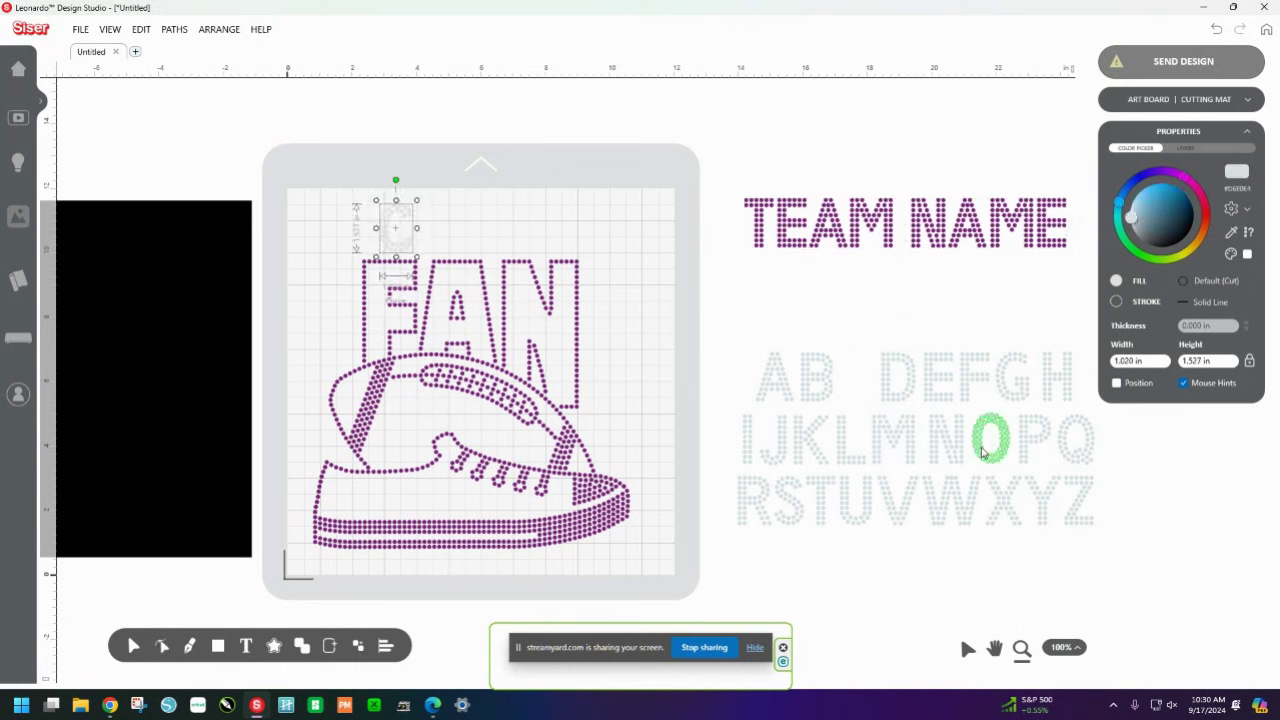
{"action": "left_click_drag", "start_coordinate": [986, 437], "coordinate": [424, 250]}
{"action": "left_click_drag", "start_coordinate": [845, 436], "coordinate": [466, 250]}
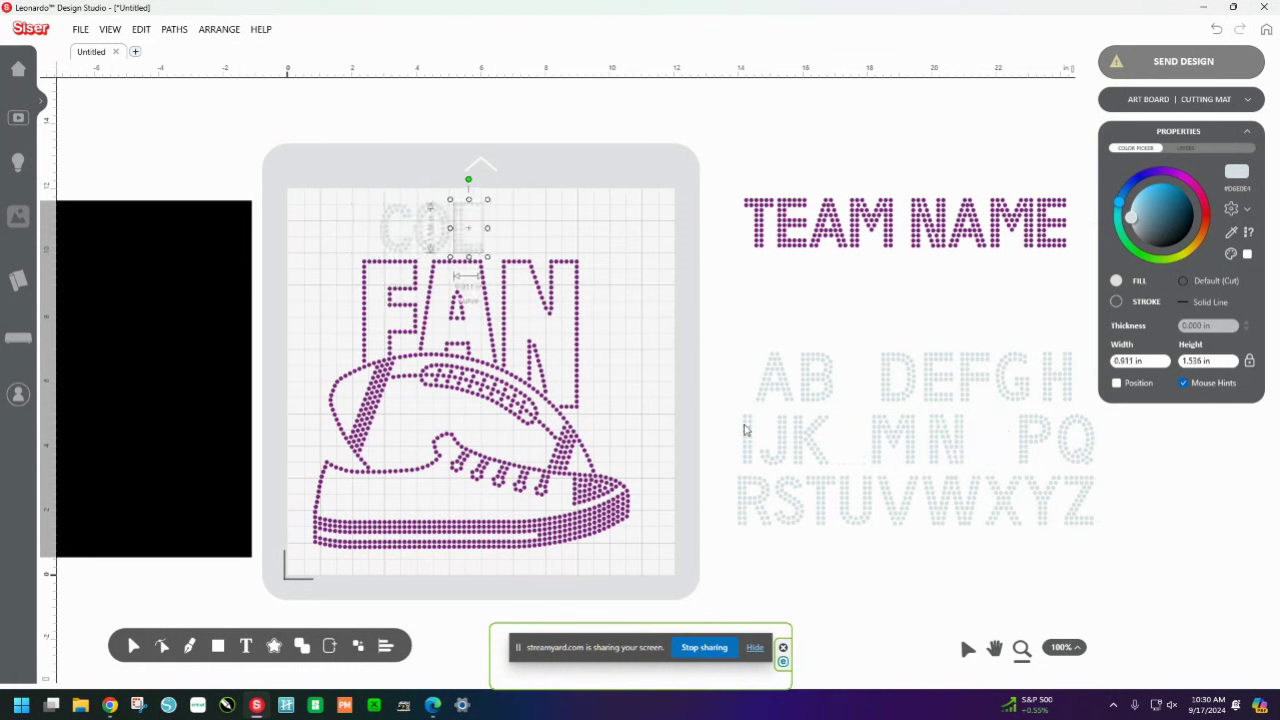
{"action": "left_click_drag", "start_coordinate": [820, 491], "coordinate": [488, 211]}
{"action": "left_click_drag", "start_coordinate": [795, 518], "coordinate": [541, 252]}
{"action": "left_click", "coordinate": [612, 243]}
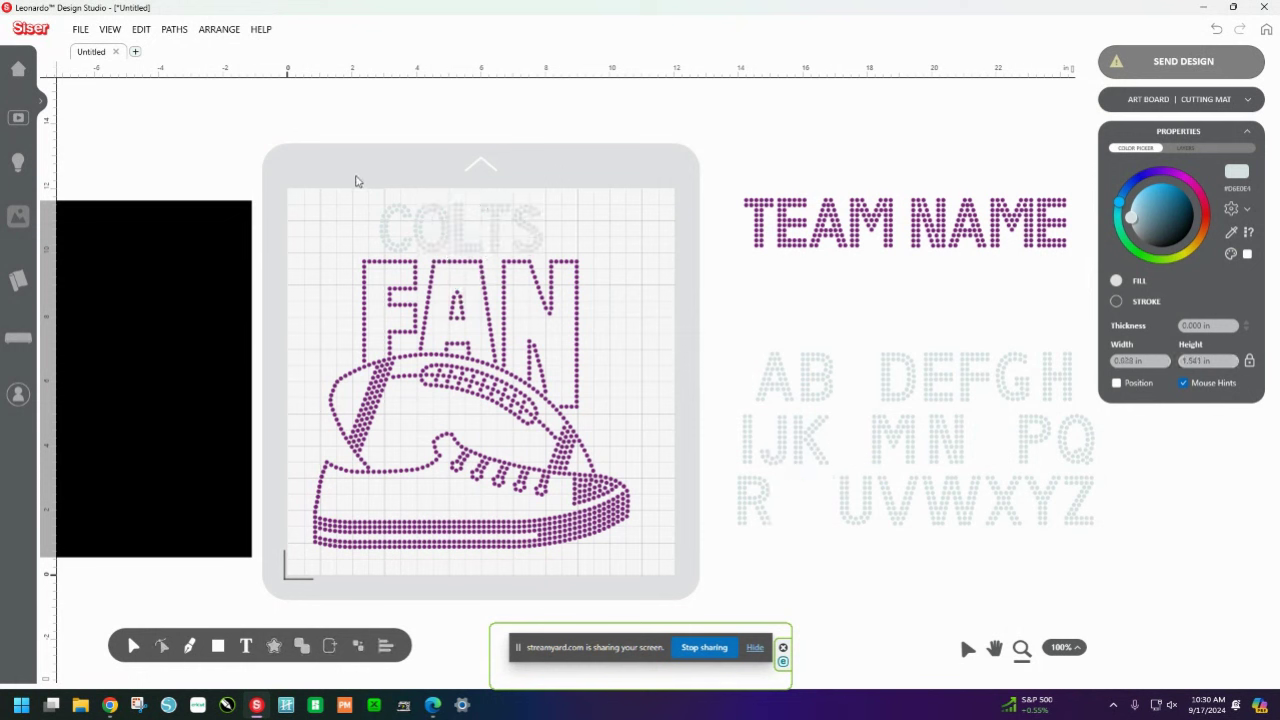
{"action": "left_click_drag", "start_coordinate": [362, 183], "coordinate": [600, 251]}
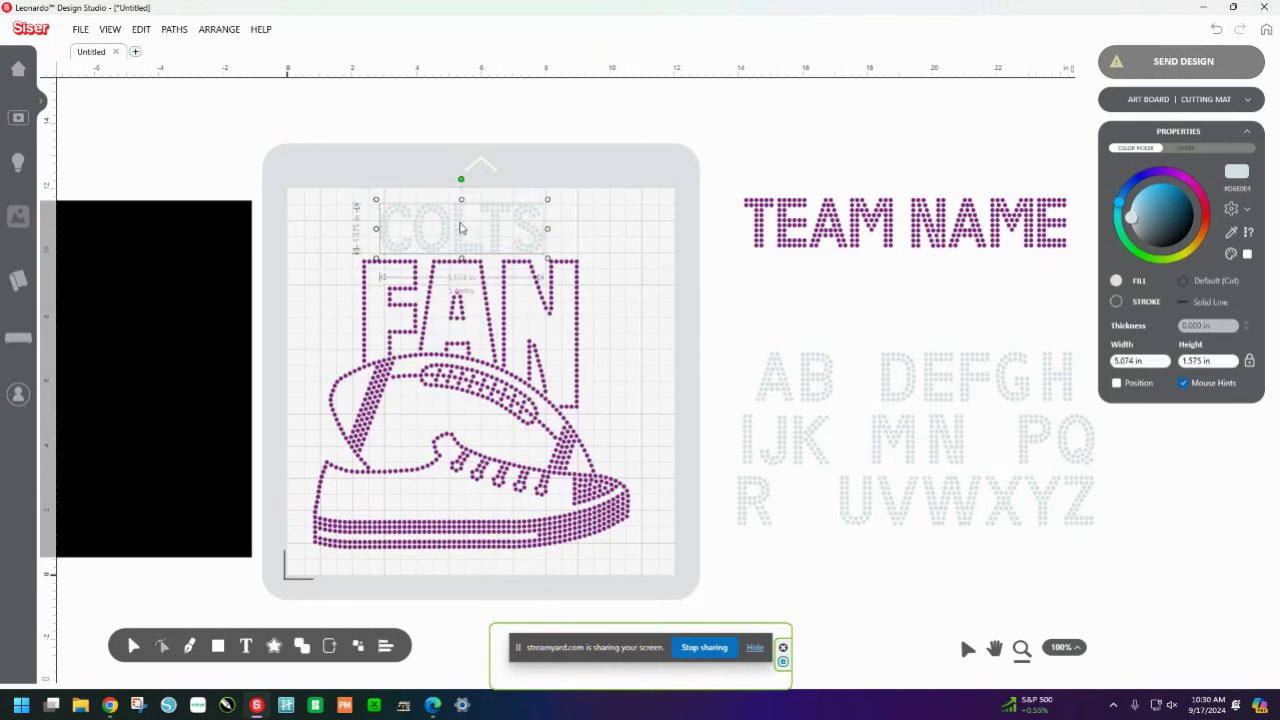
{"action": "left_click_drag", "start_coordinate": [462, 229], "coordinate": [480, 229]}
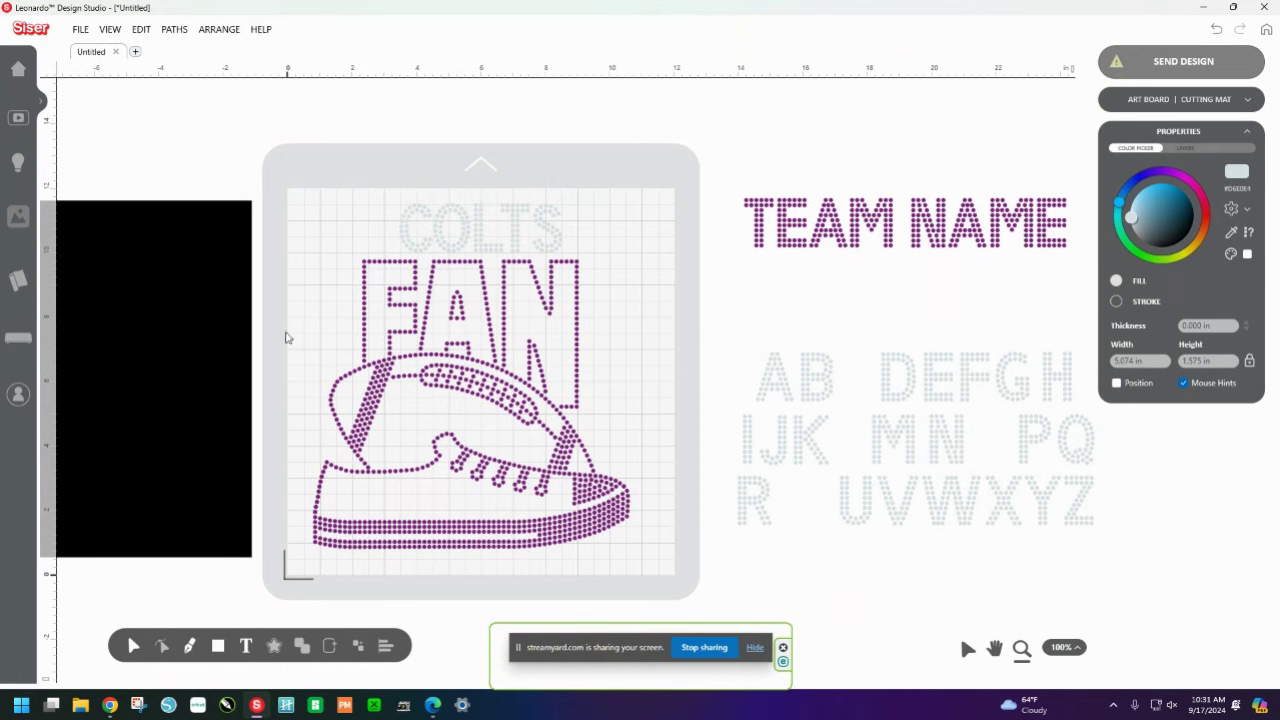
Use File > Save As with the file name Colts to save the design as Colts.lds.
{"action": "left_click", "coordinate": [80, 29]}
{"action": "left_click", "coordinate": [97, 127]}
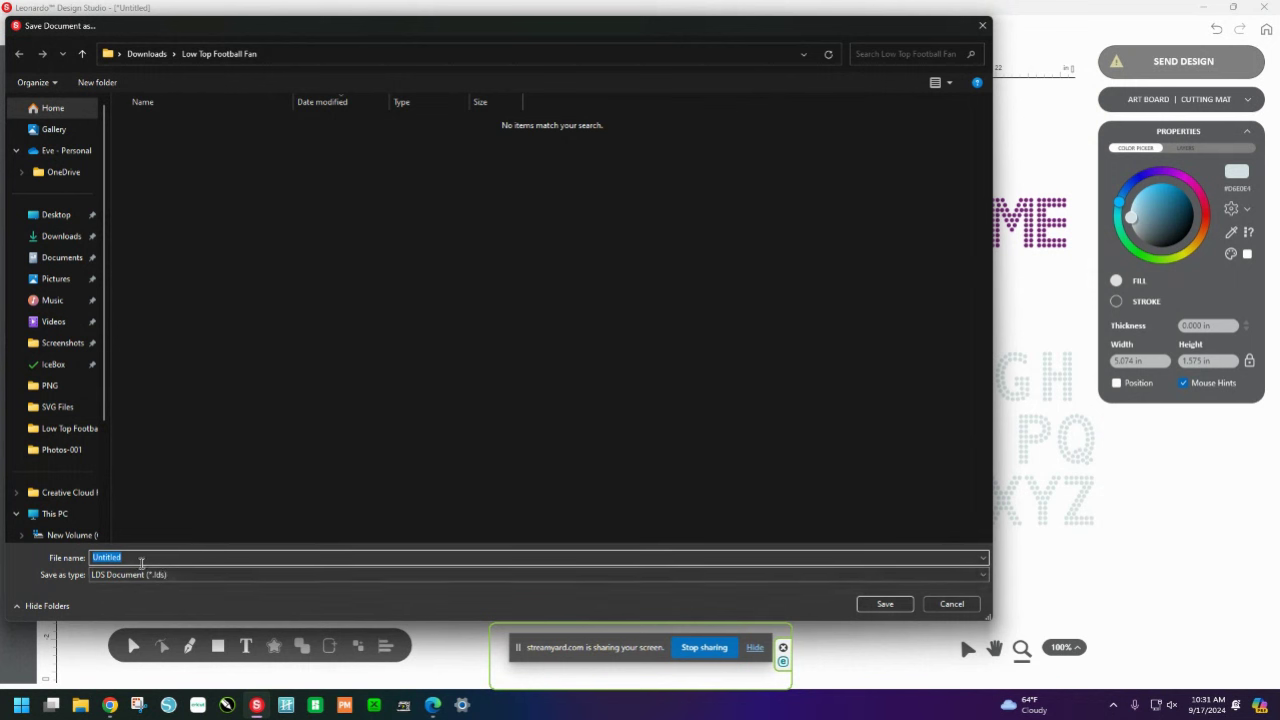
{"action": "type", "text": "Colts"}
{"action": "left_click", "coordinate": [884, 605]}
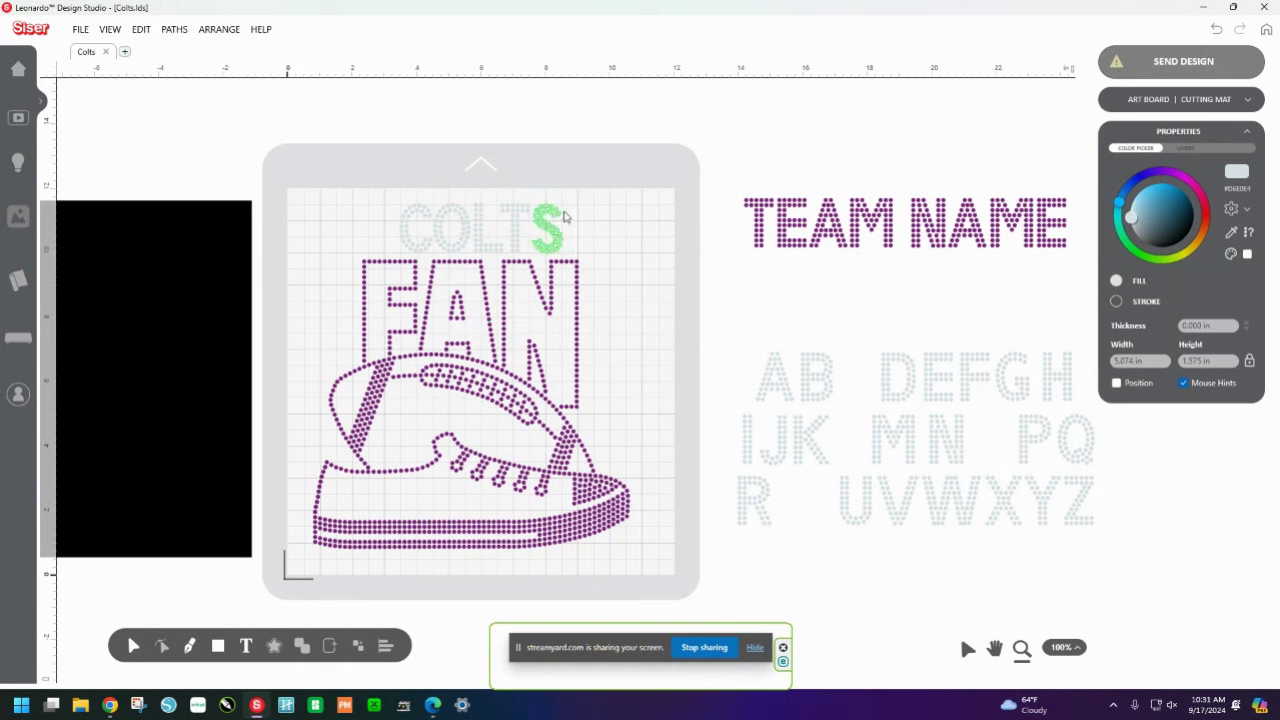
{"action": "left_click", "coordinate": [80, 29]}
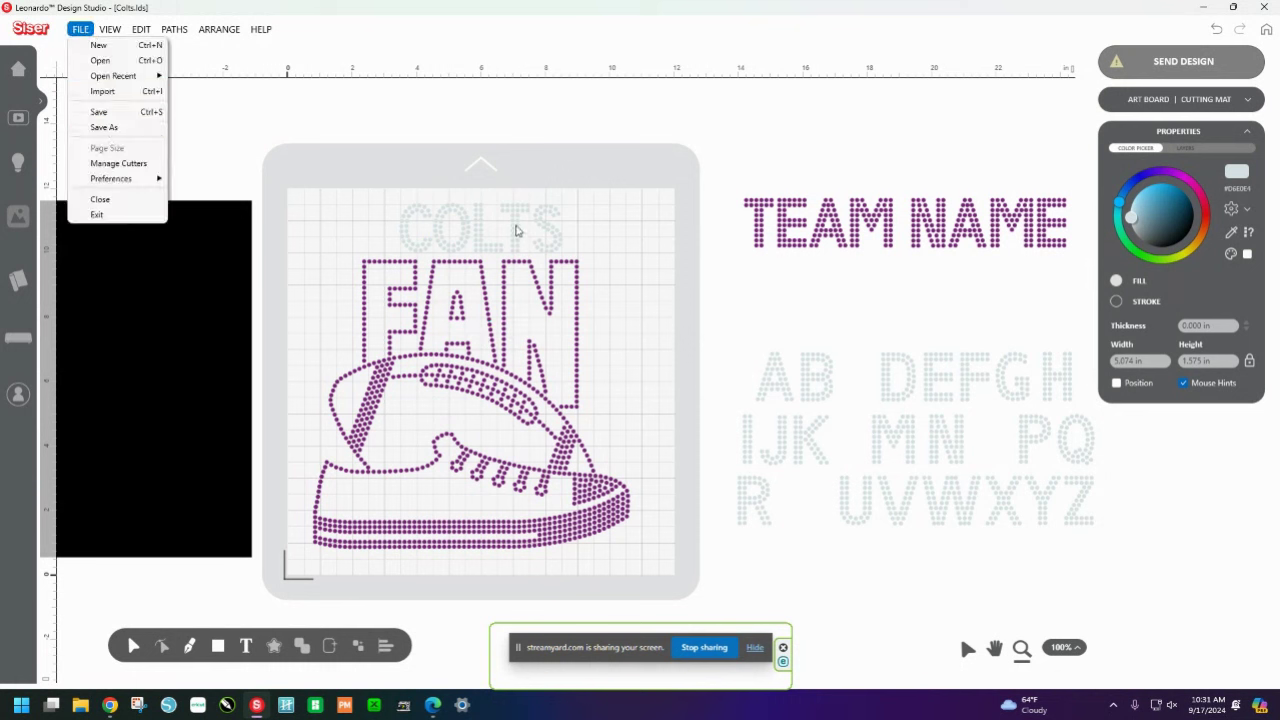
{"action": "left_click", "coordinate": [585, 318]}
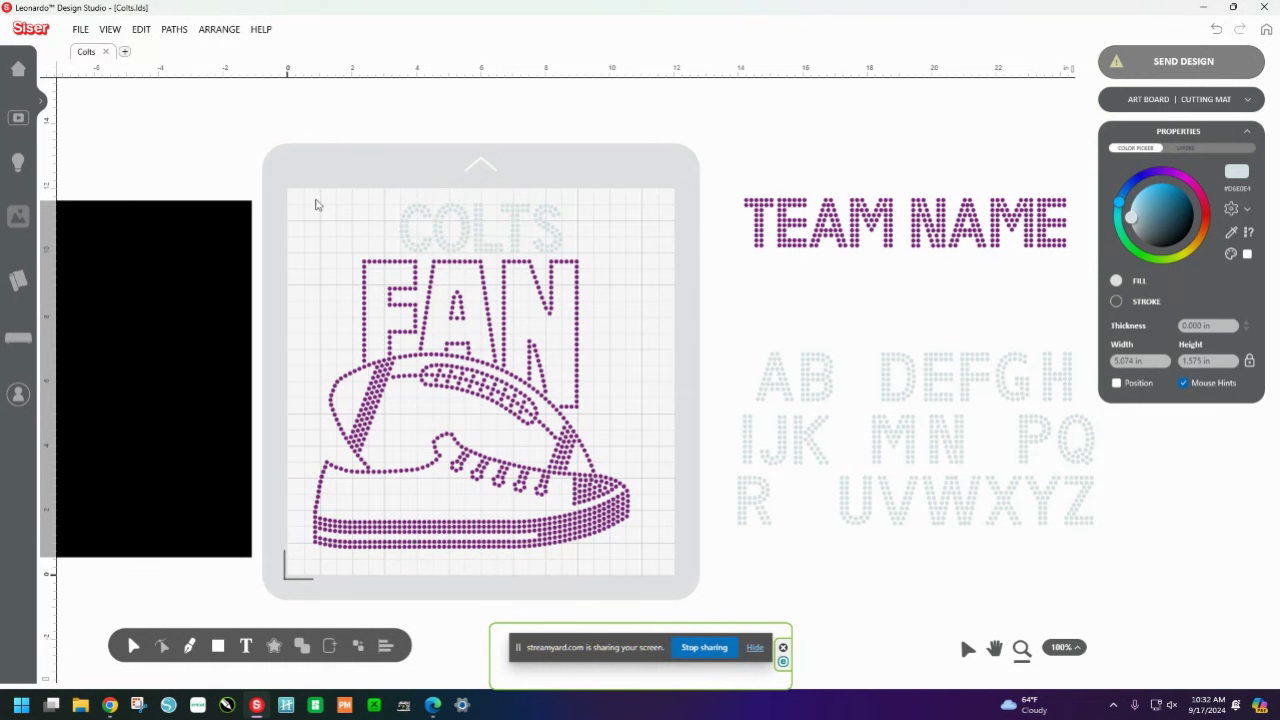